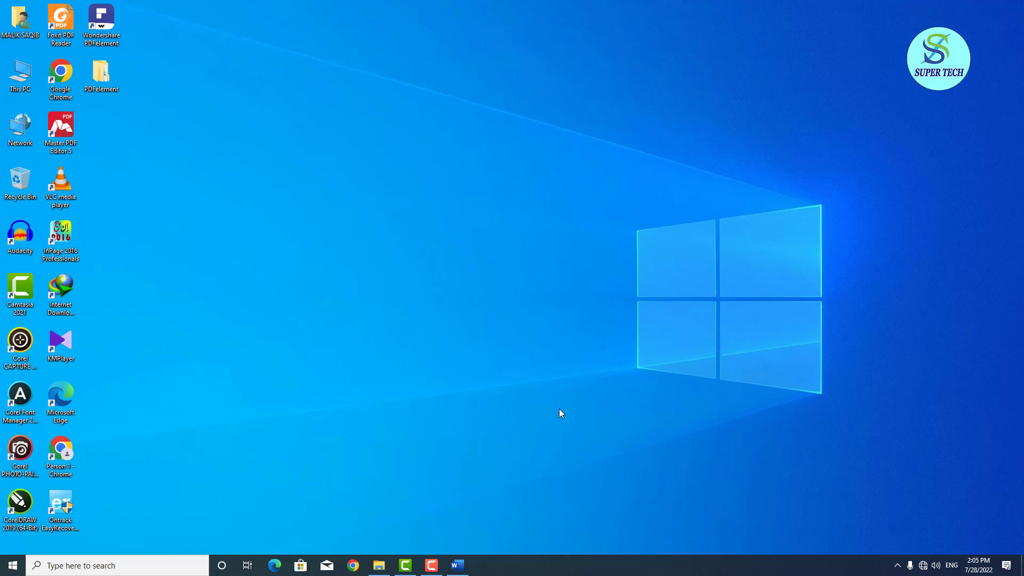
Restore the minimized blank Word document from the taskbar.
left_click(457, 565)
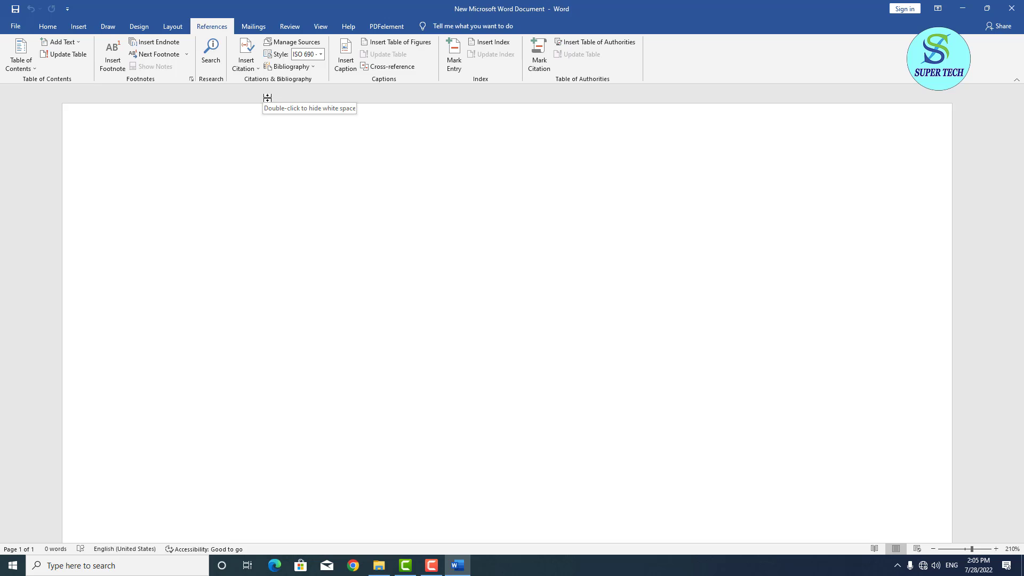
Generate five sample paragraphs by entering =rand() in the blank document.
type("=r")
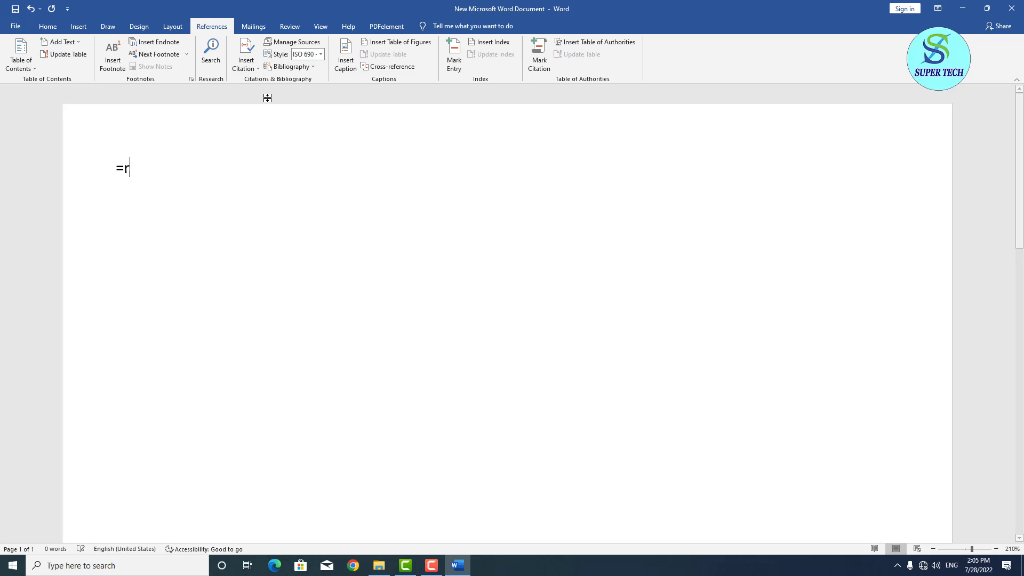
type("and()")
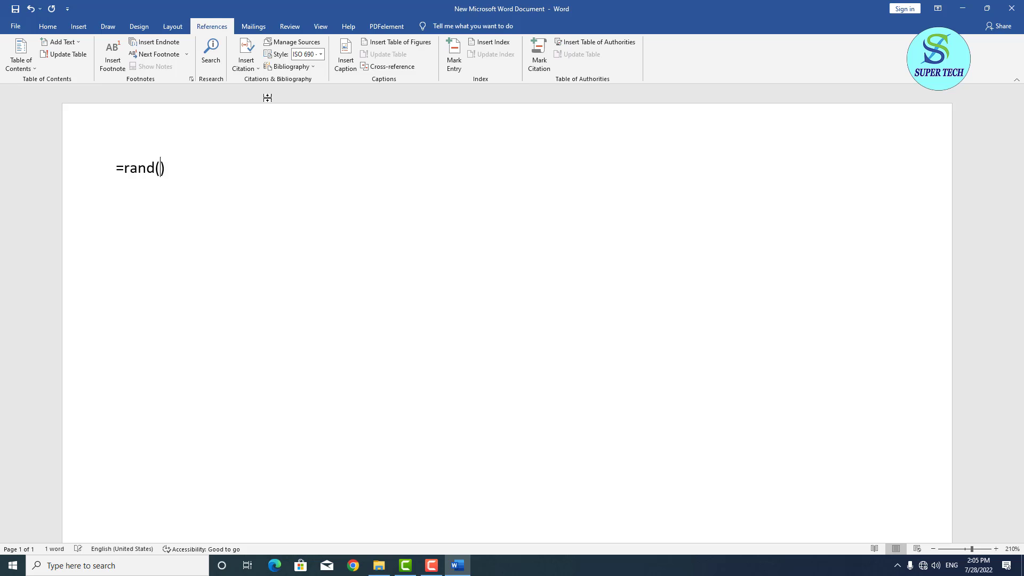
key("Return")
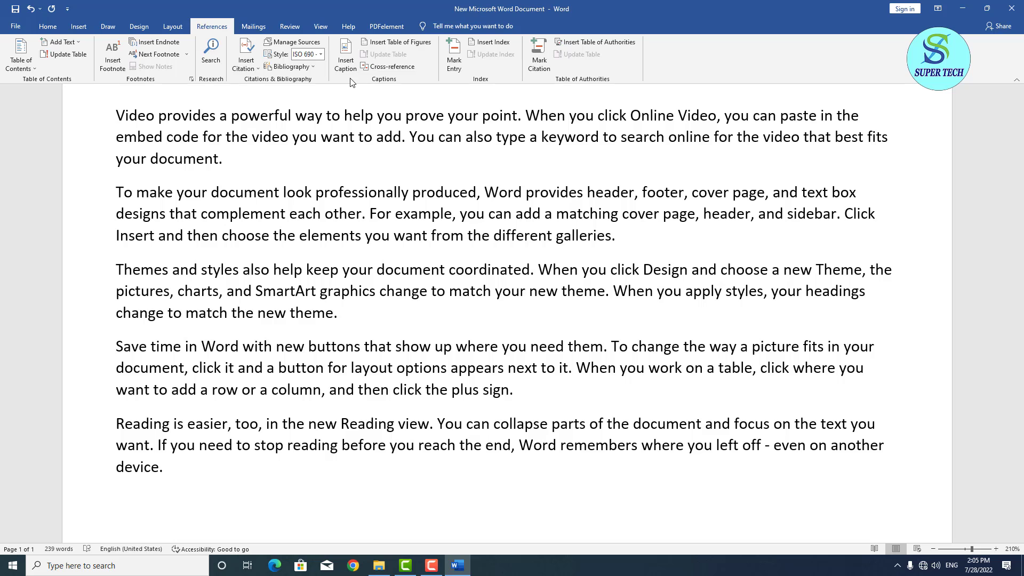
Browse the available caption labels in Insert Caption, then cancel without adding one.
left_click(350, 72)
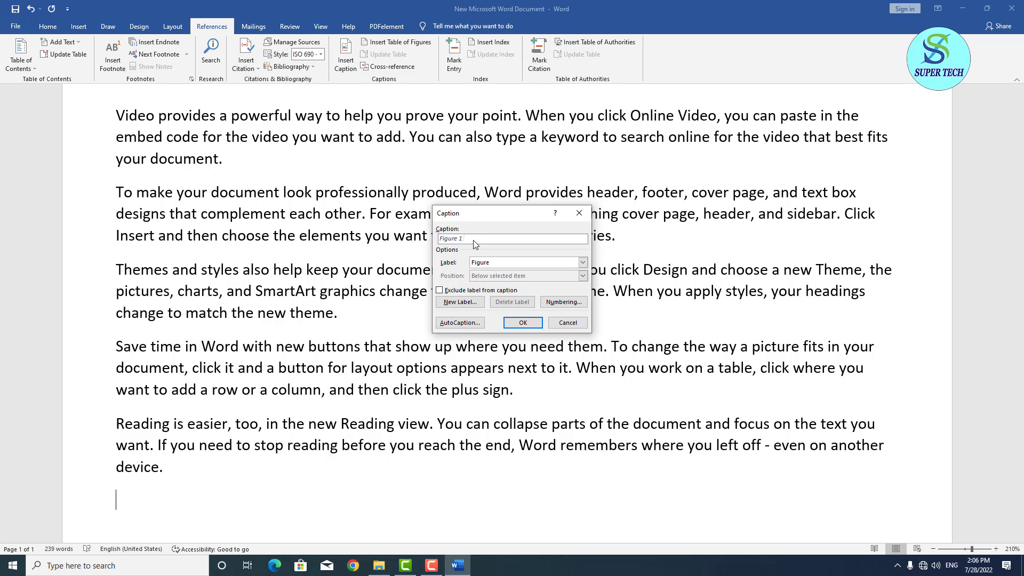
left_click(582, 264)
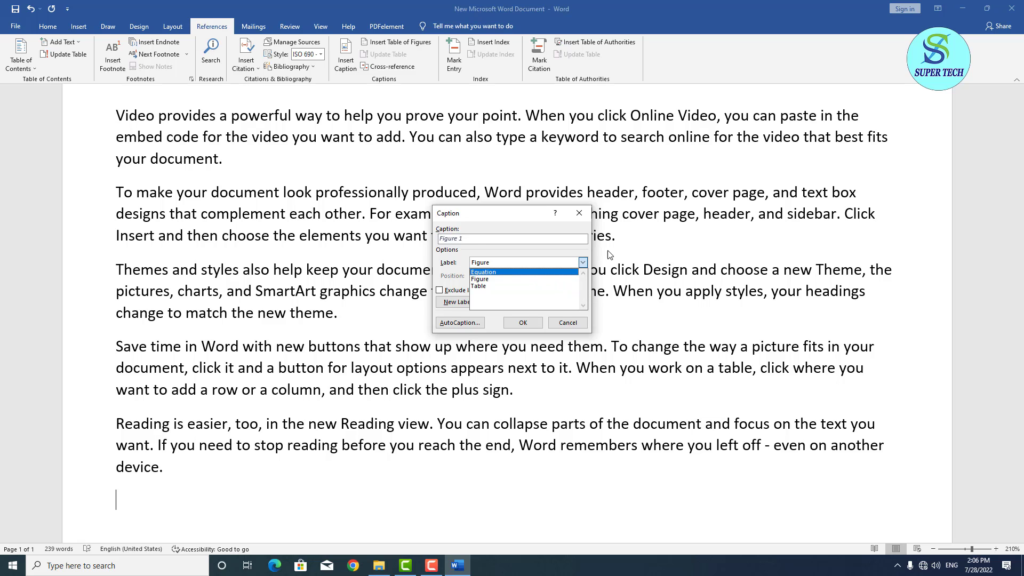
left_click(567, 323)
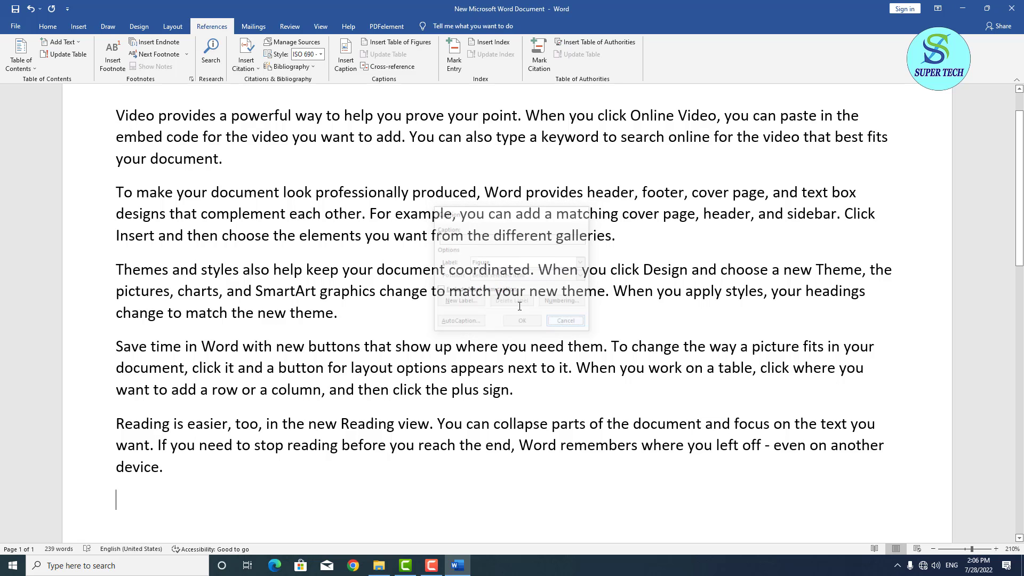
Insert a Figure 1 caption on a new line after the first paragraph, then an empty line.
left_click(225, 159)
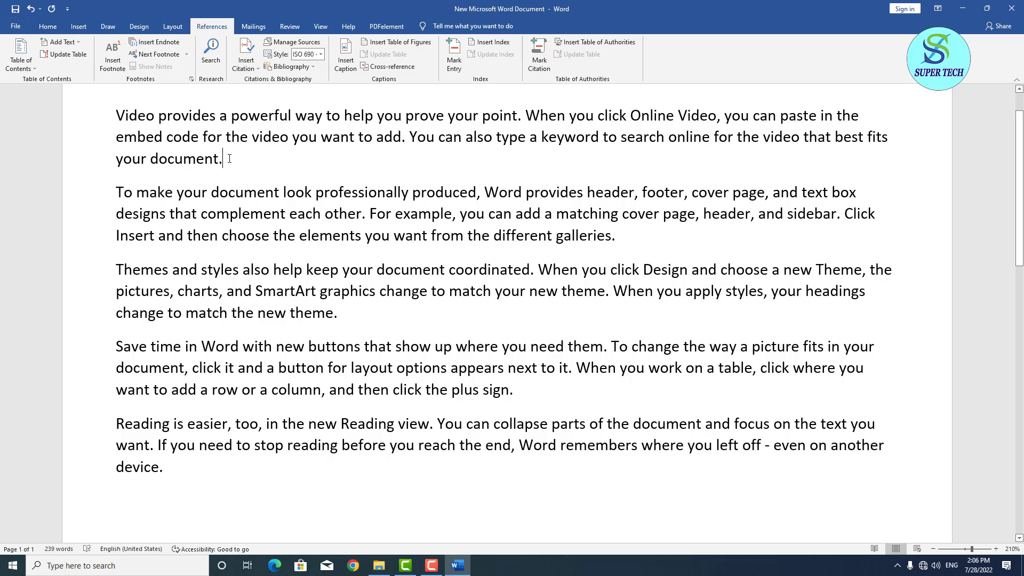
key("Return")
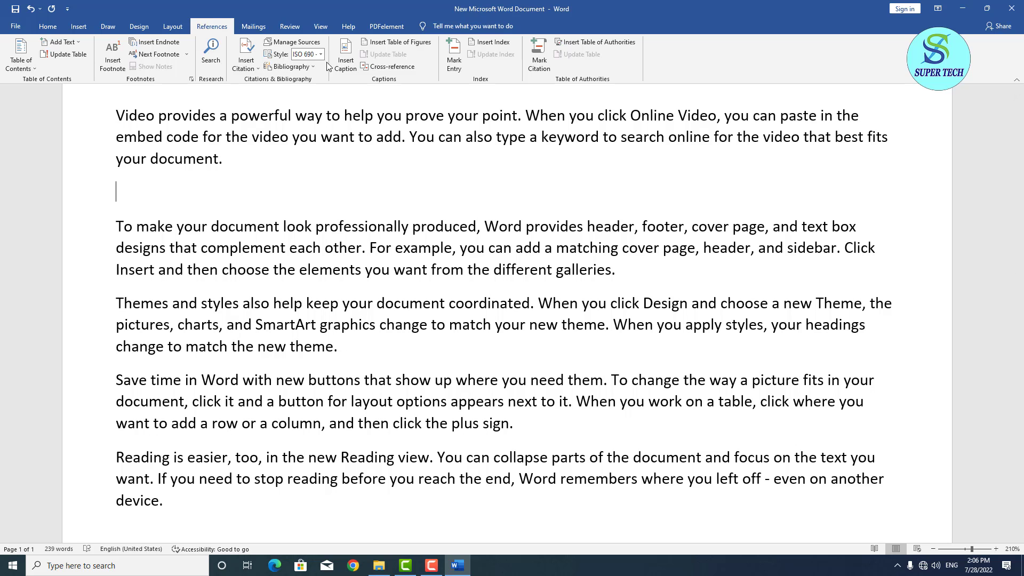
left_click(345, 56)
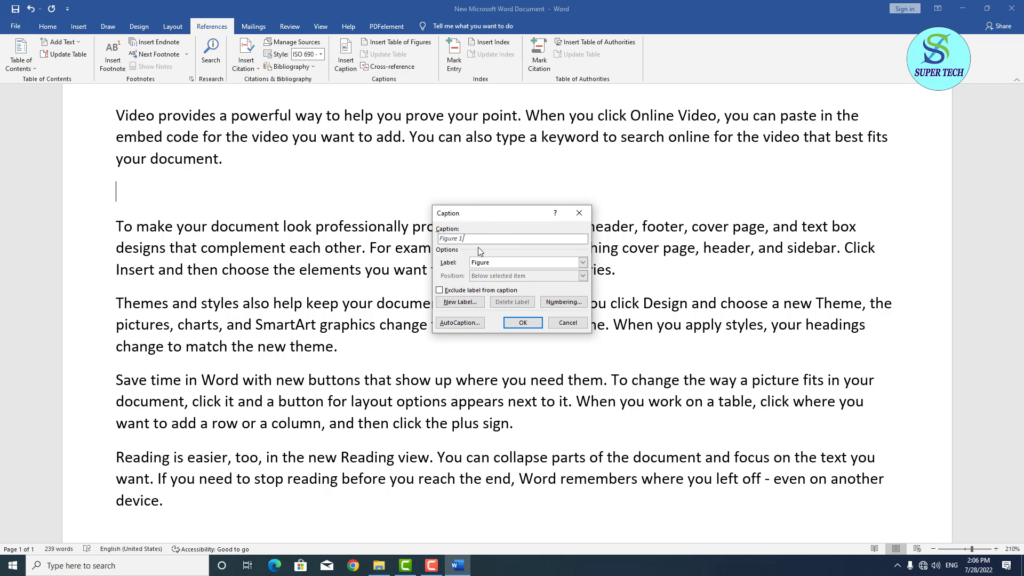
left_click(523, 322)
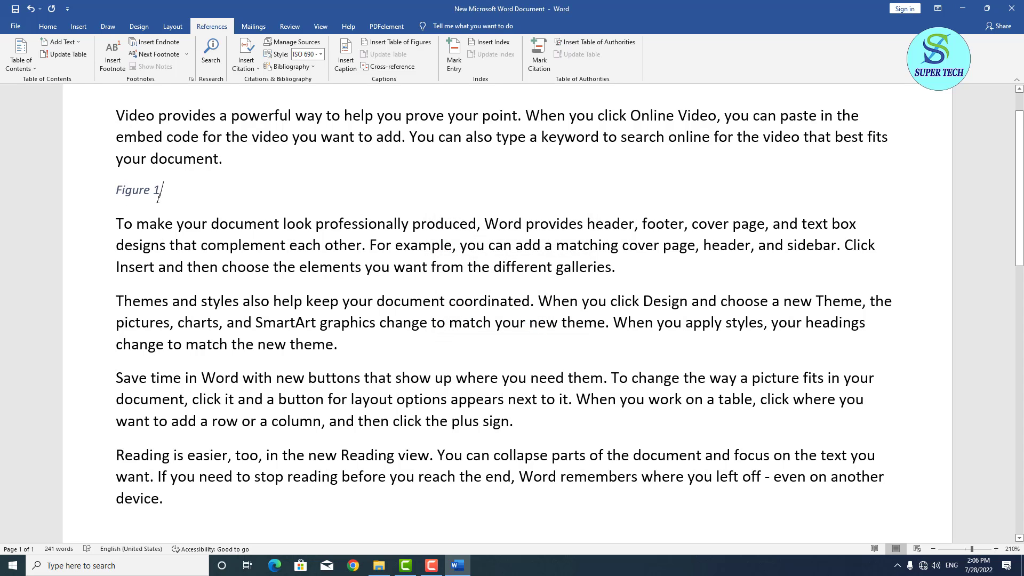
key("Return")
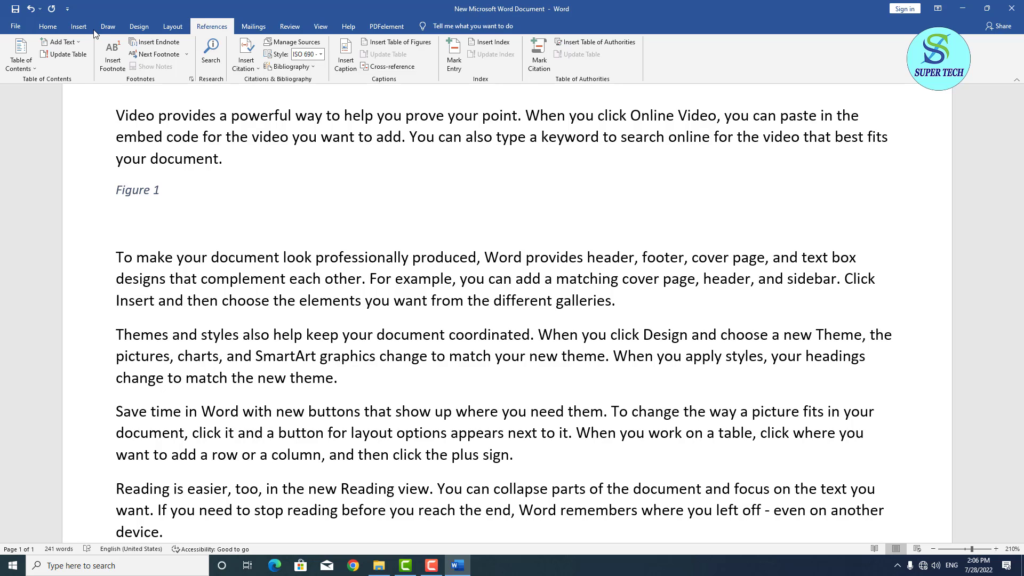
Look through the Insert tab's picture source options, then close them without inserting anything.
left_click(79, 28)
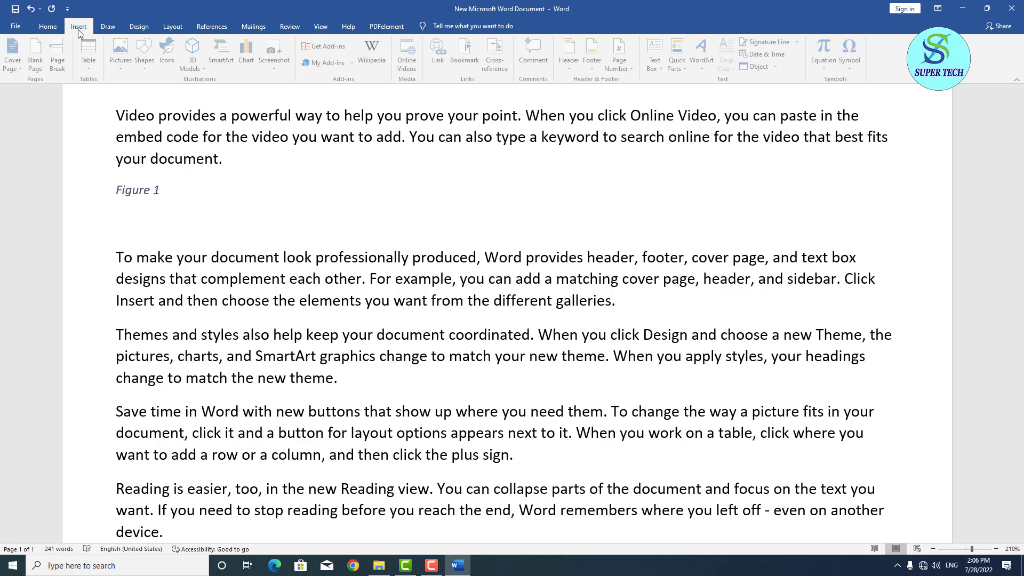
left_click(129, 62)
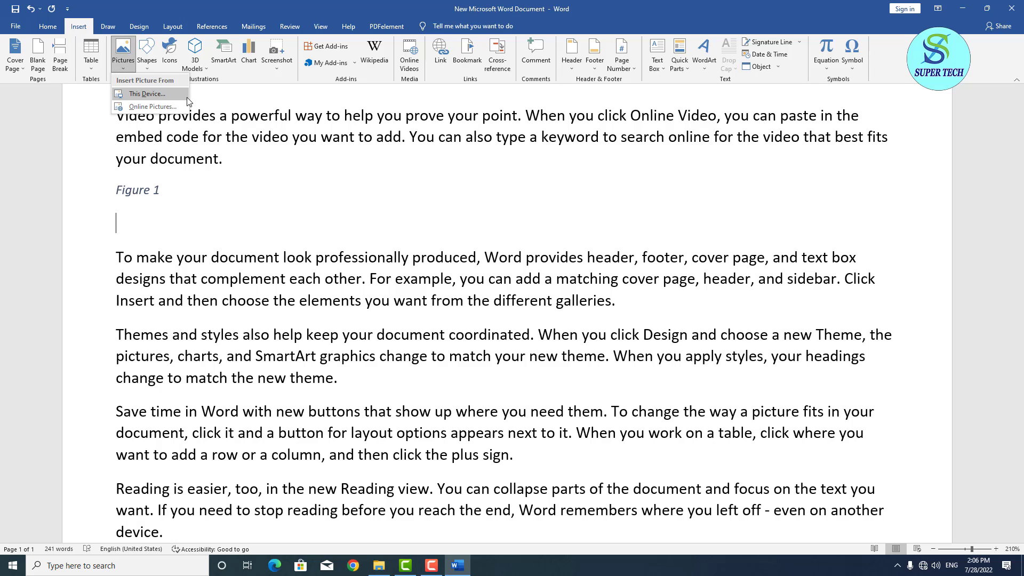
left_click(269, 222)
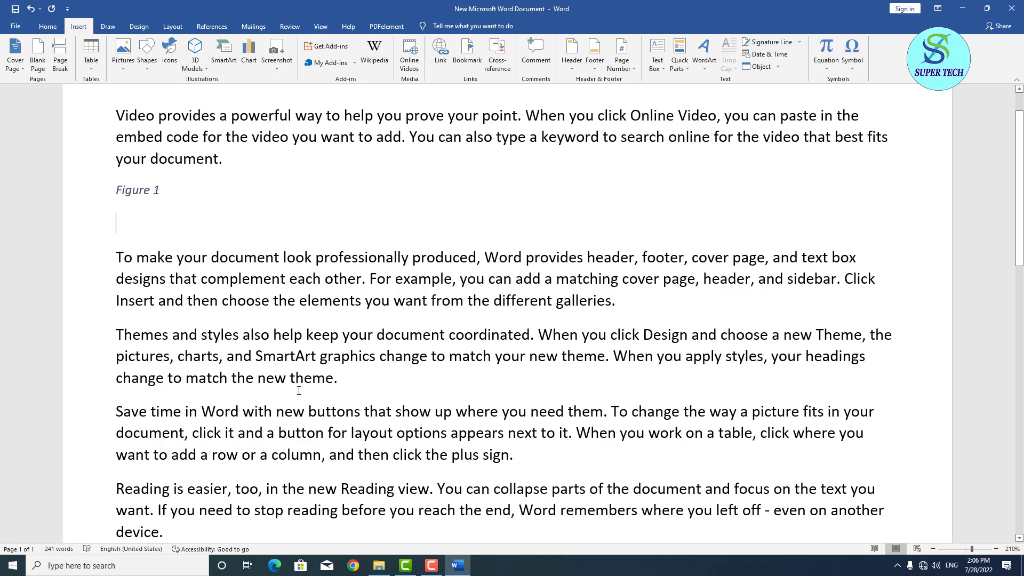
Insert a Figure 2 caption after the themes paragraph, then an empty line.
left_click(352, 384)
key("Return")
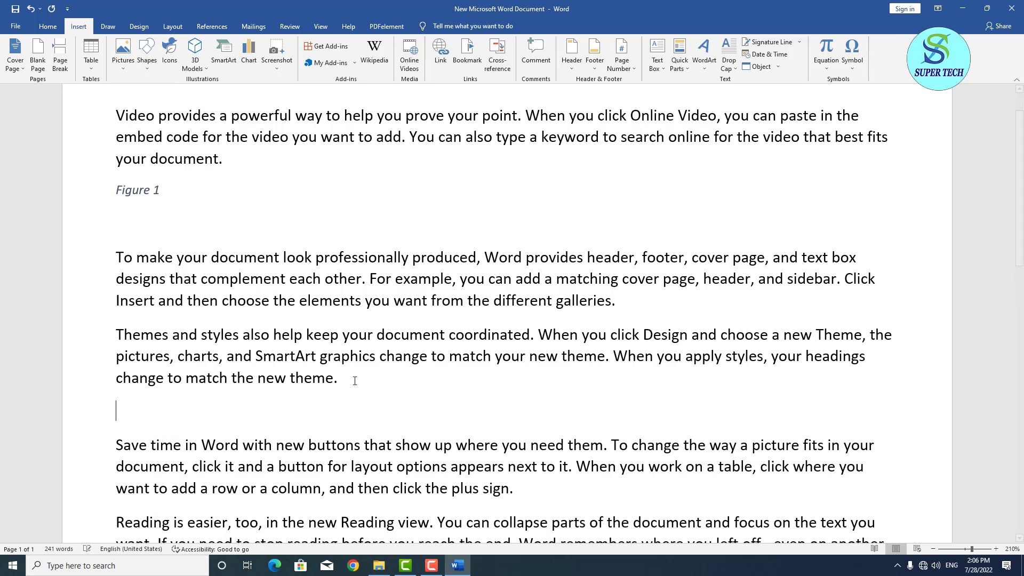
left_click(212, 26)
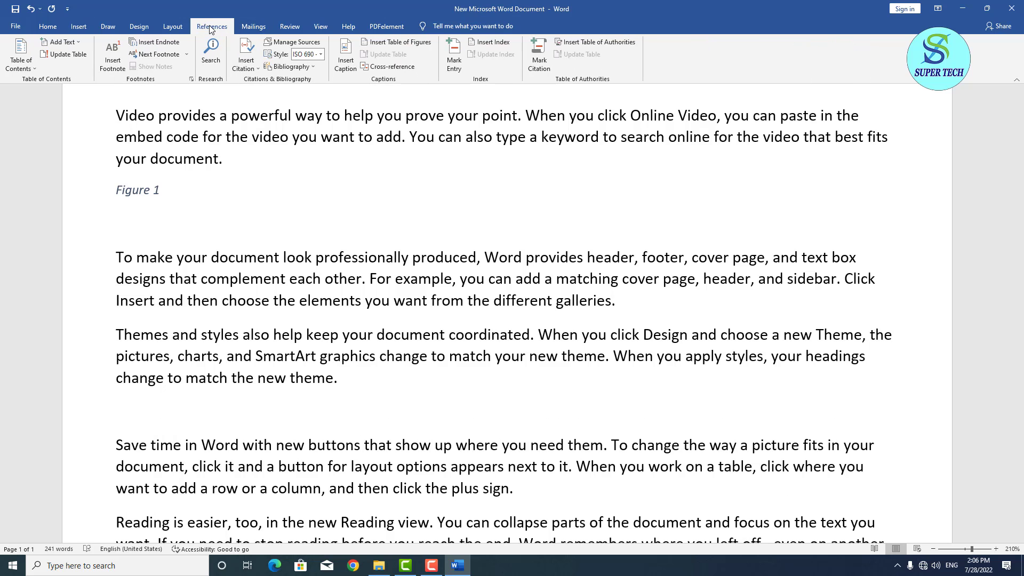
left_click(345, 60)
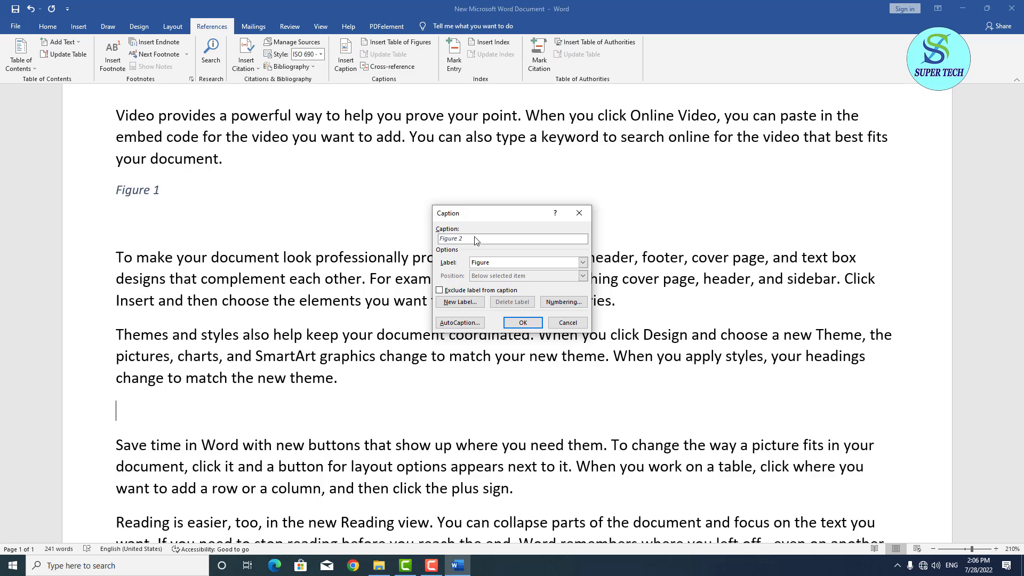
left_click(524, 323)
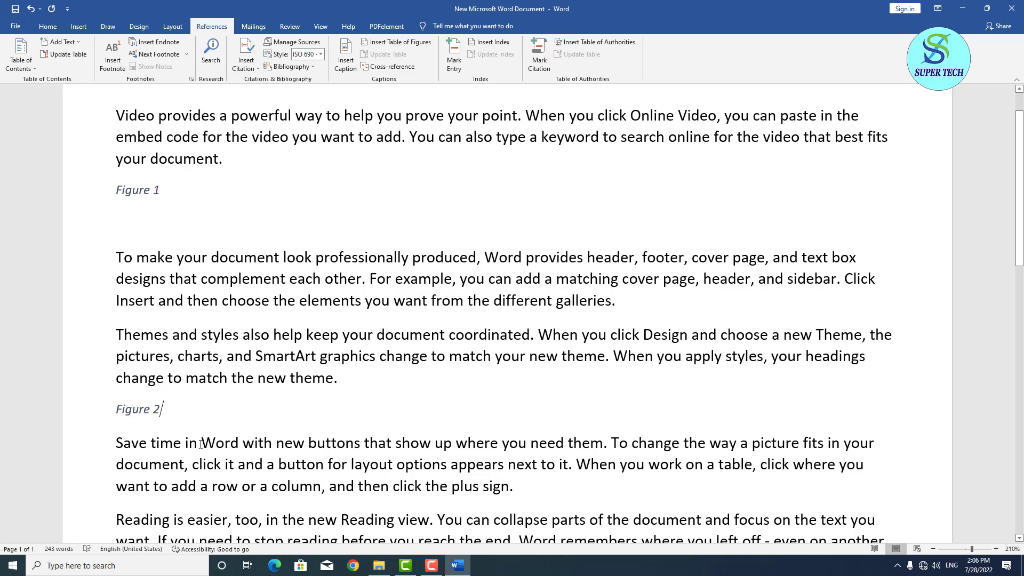
key("Return")
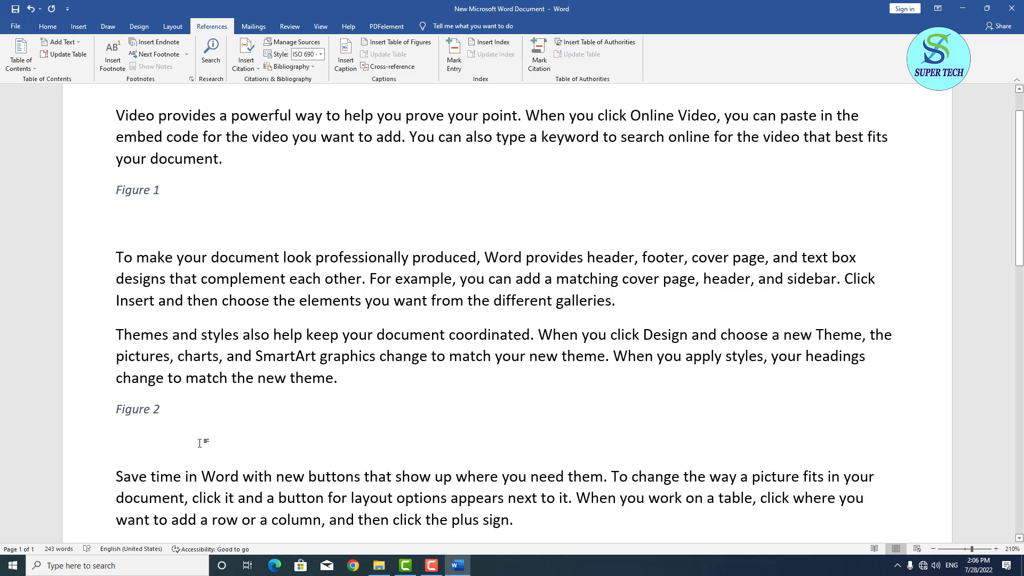
scroll(200, 442, "up", 1)
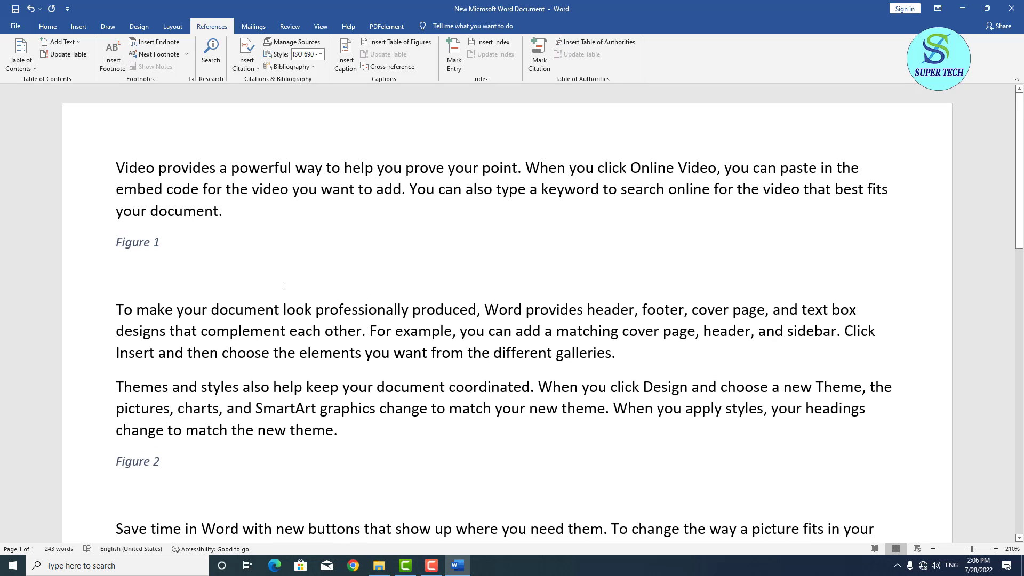
left_click(347, 62)
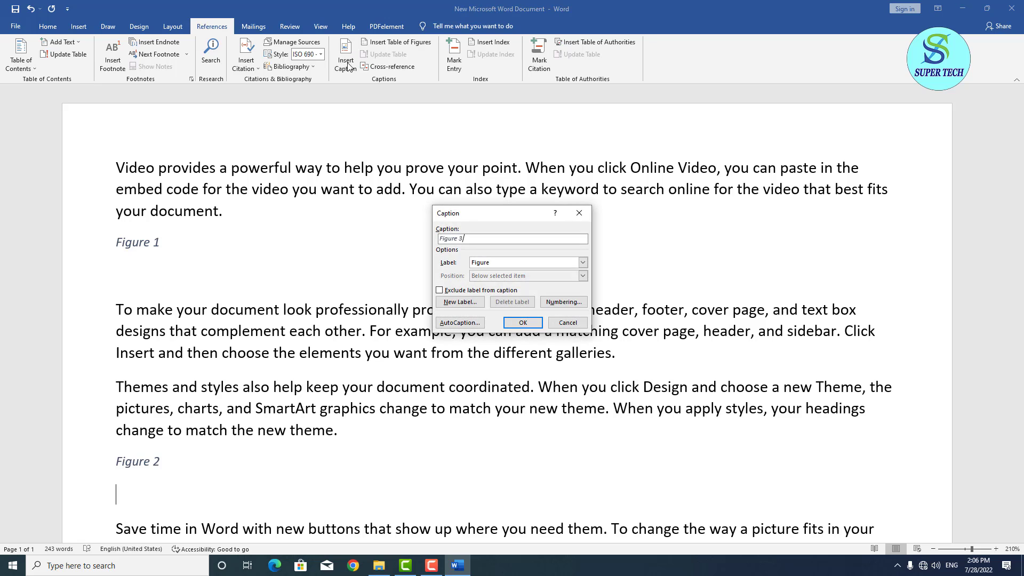
left_click(468, 306)
left_click(543, 291)
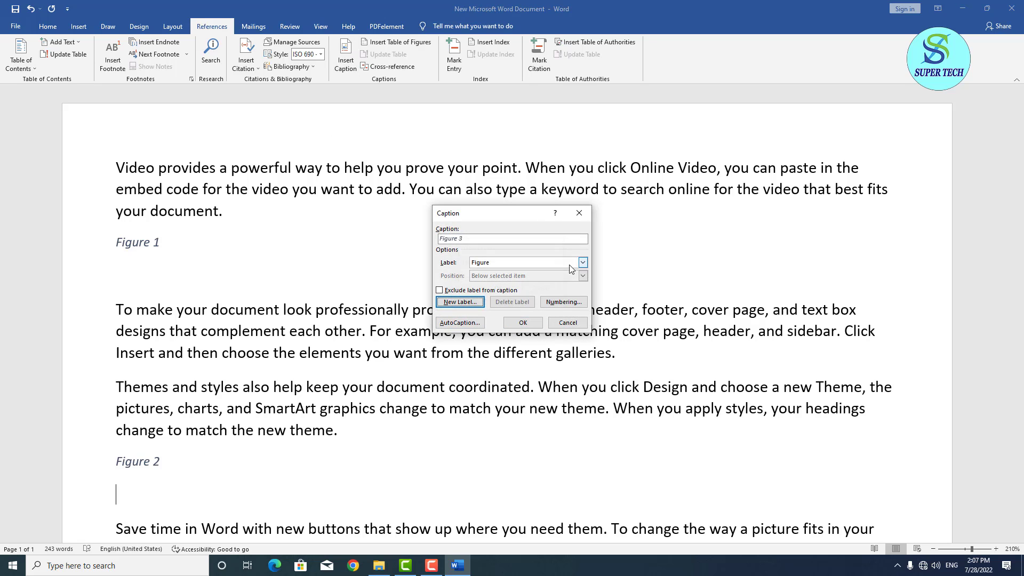
left_click(583, 263)
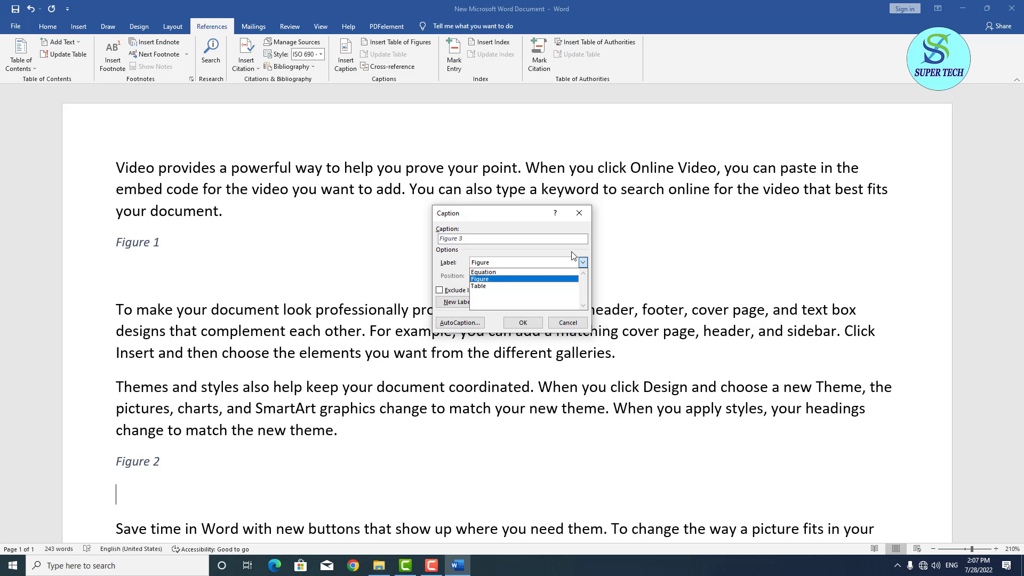
left_click(572, 251)
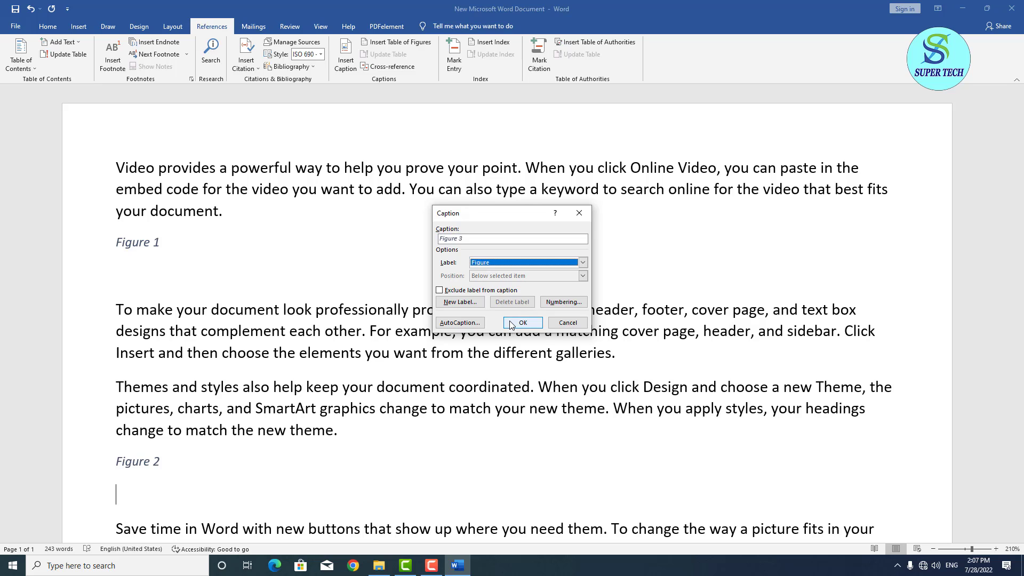
left_click(568, 323)
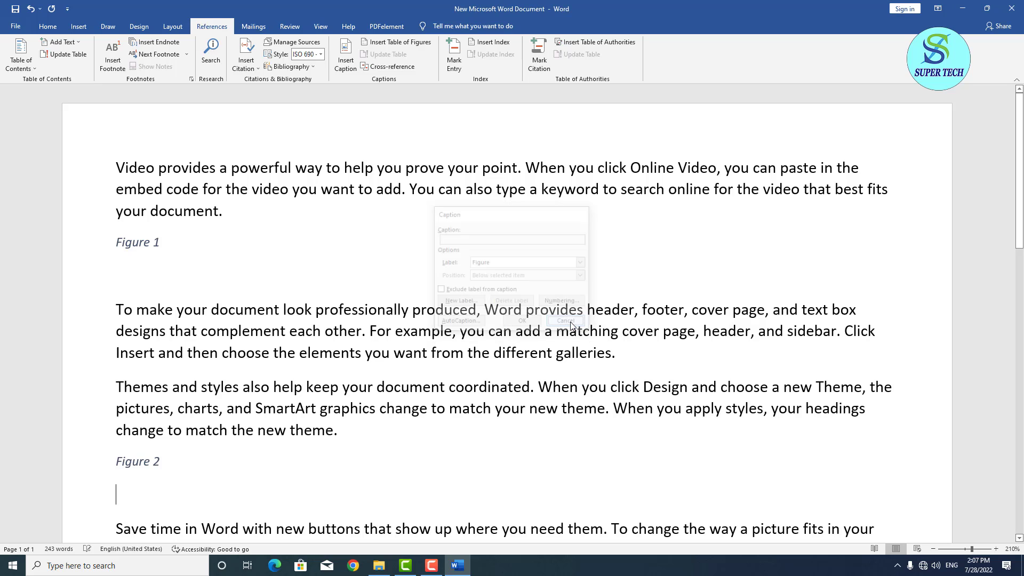
scroll(413, 327, "down", 3)
scroll(413, 327, "up", 3)
scroll(413, 327, "up", 1)
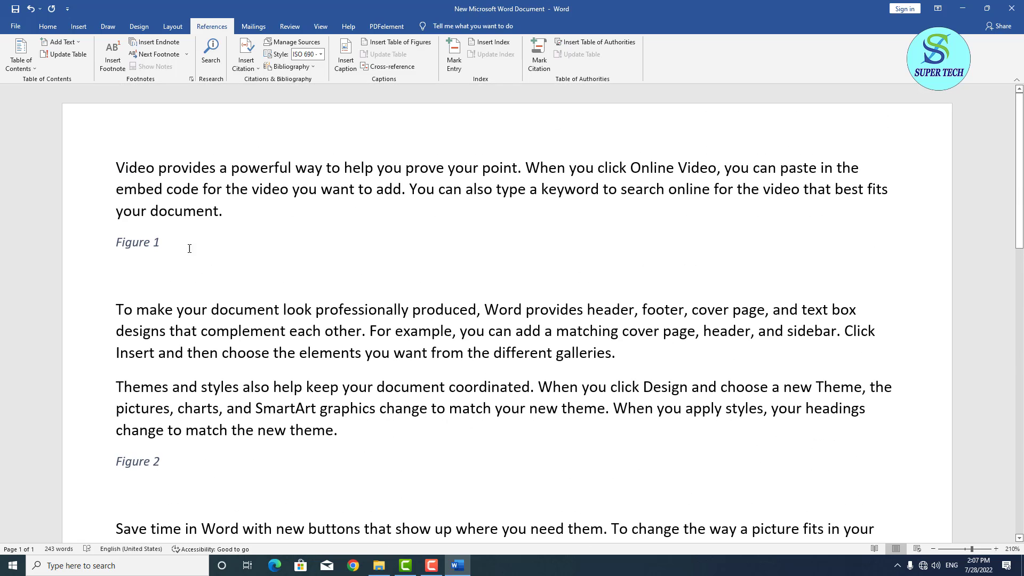
Insert a page break before the first paragraph so the text starts on page 2.
left_click(118, 167)
key("ctrl+Return")
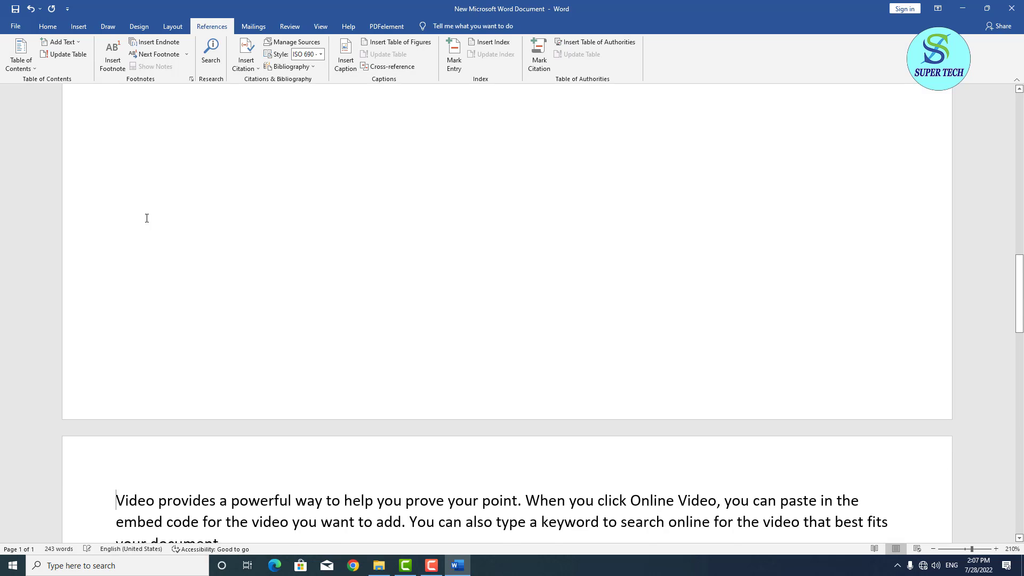
scroll(206, 267, "up", 10)
scroll(181, 179, "up", 3)
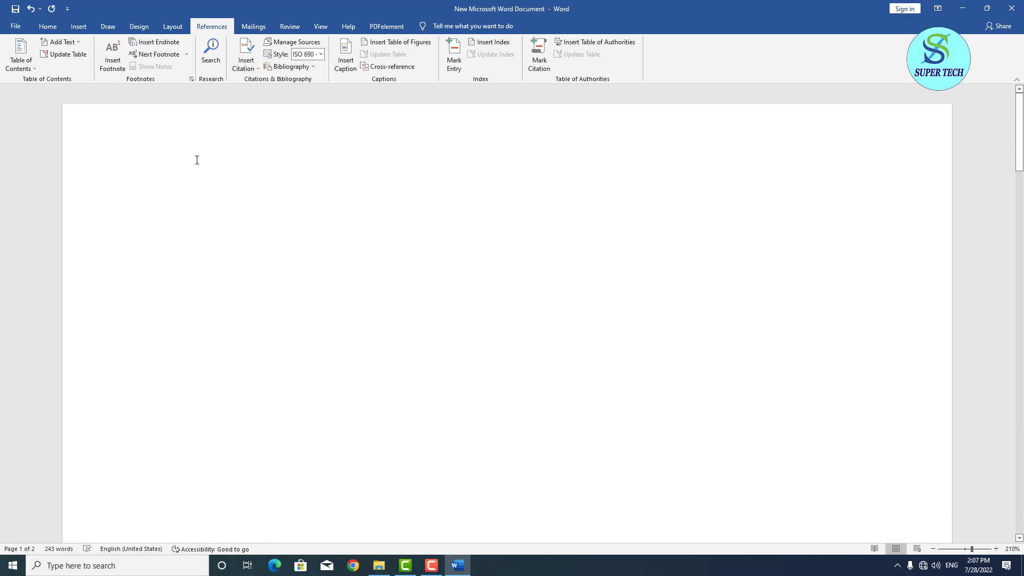
Insert a table of figures on page 1 using the Figure caption label.
left_click(400, 43)
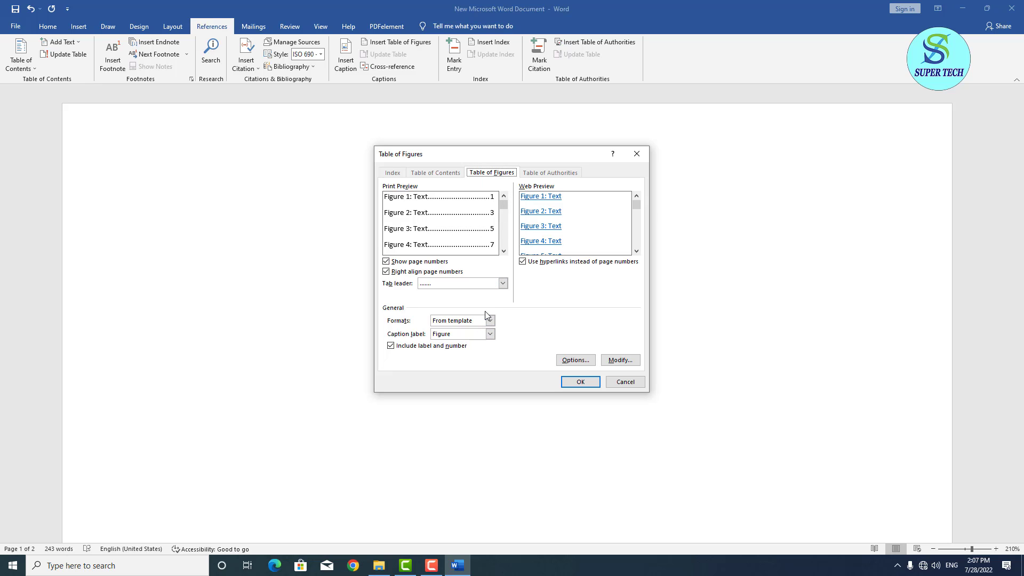
left_click(491, 336)
left_click(491, 335)
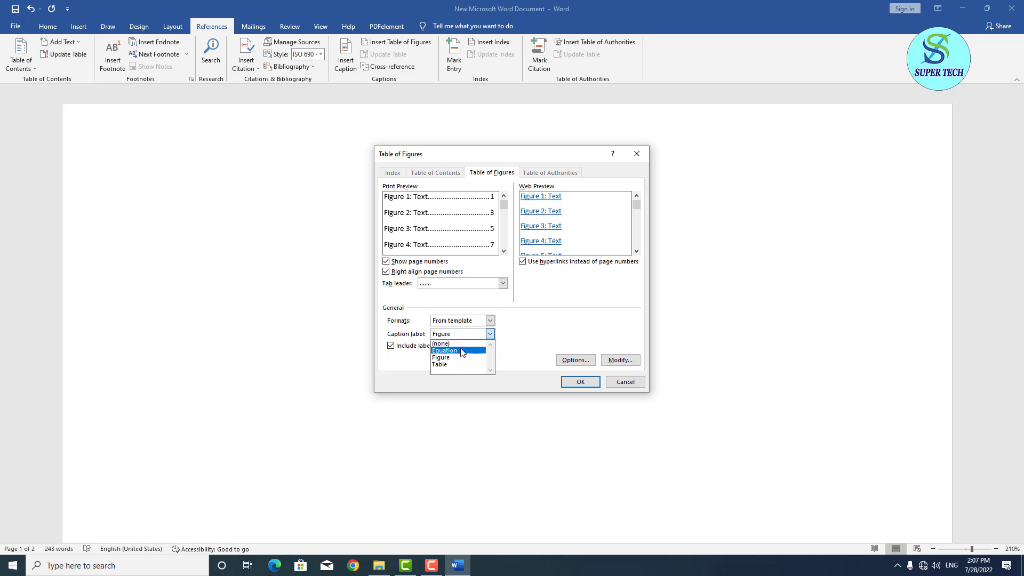
left_click(522, 333)
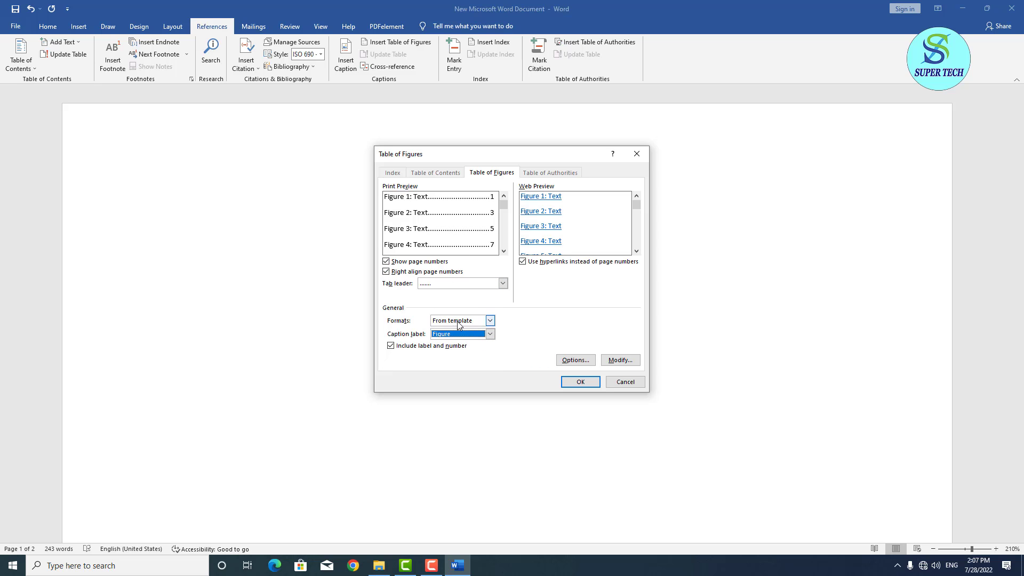
left_click(590, 383)
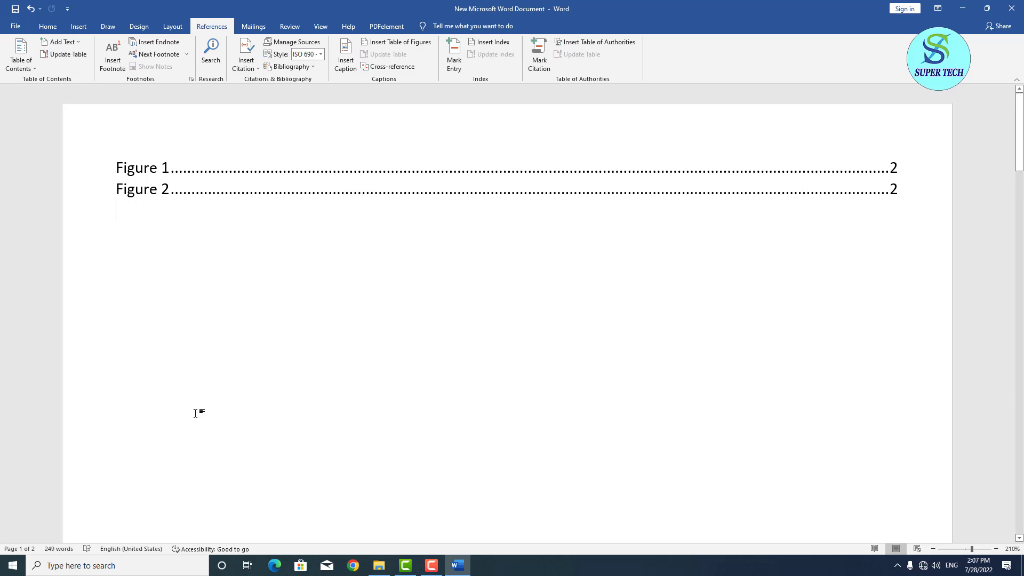
scroll(202, 409, "down", 20)
Add a page break before the Themes paragraph, moving it and Figure 2 to page 3.
scroll(203, 401, "down", 3)
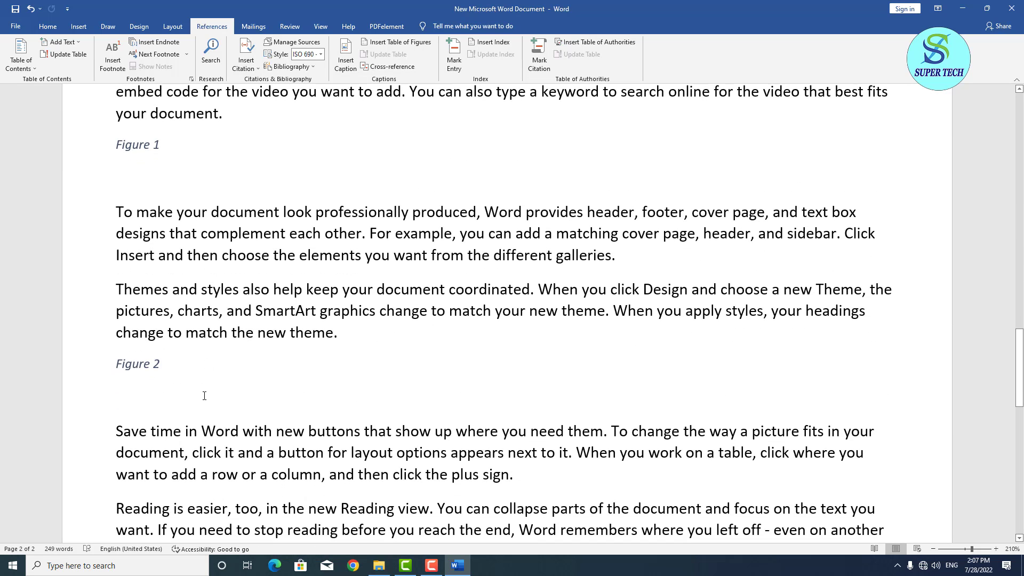
left_click(114, 289)
key("ctrl+Return")
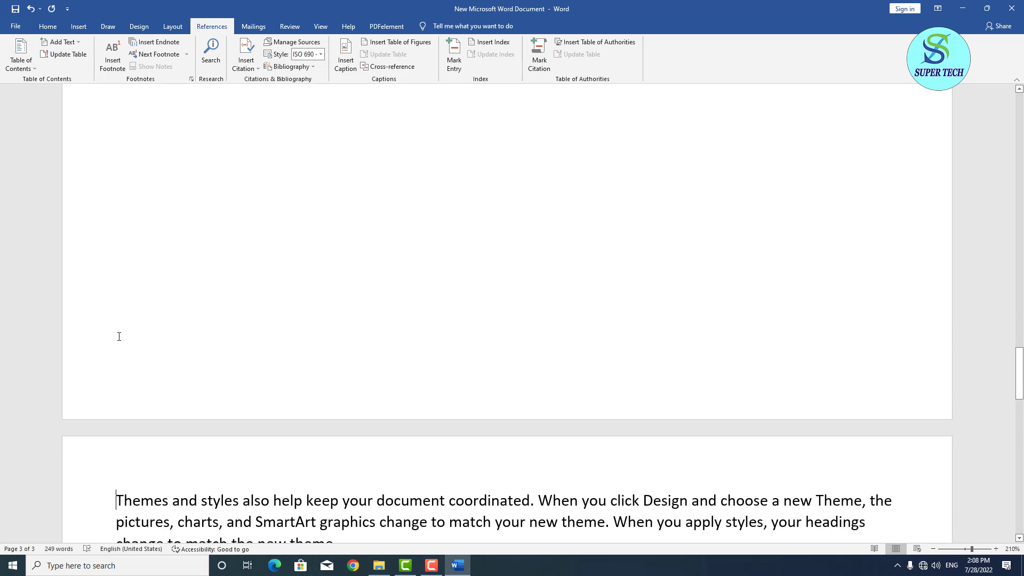
scroll(119, 336, "down", 9)
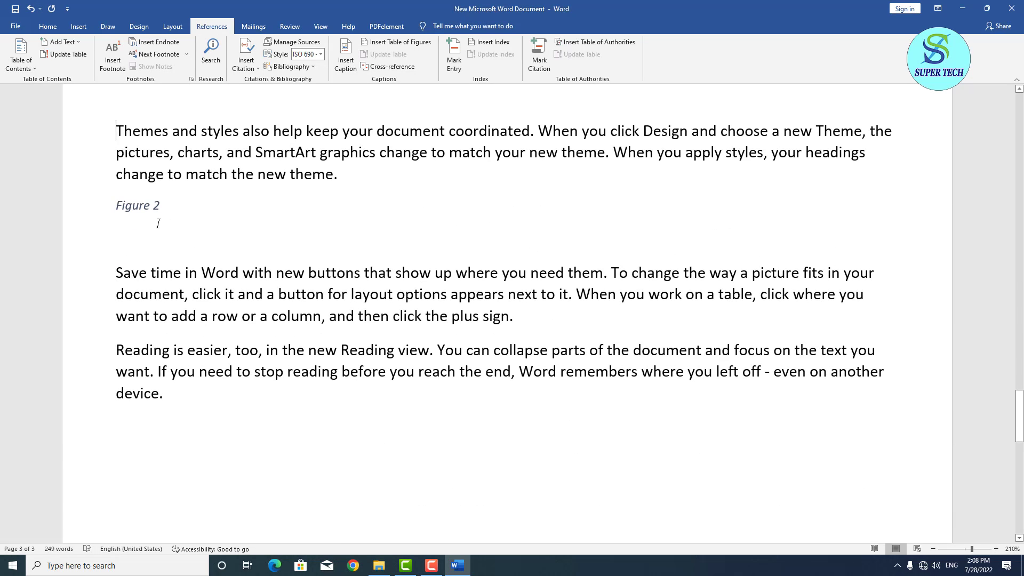
scroll(158, 224, "up", 20)
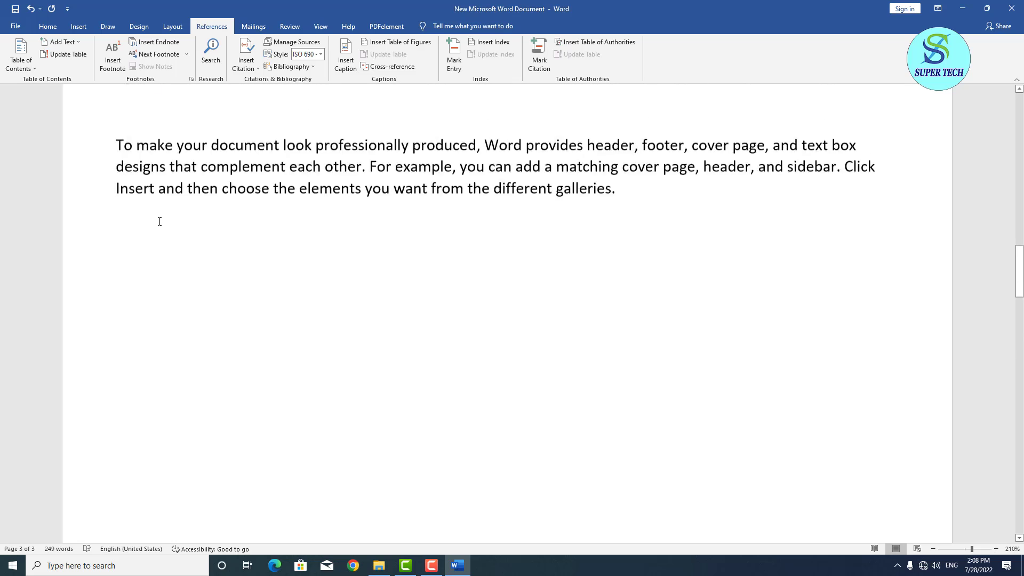
scroll(159, 221, "up", 8)
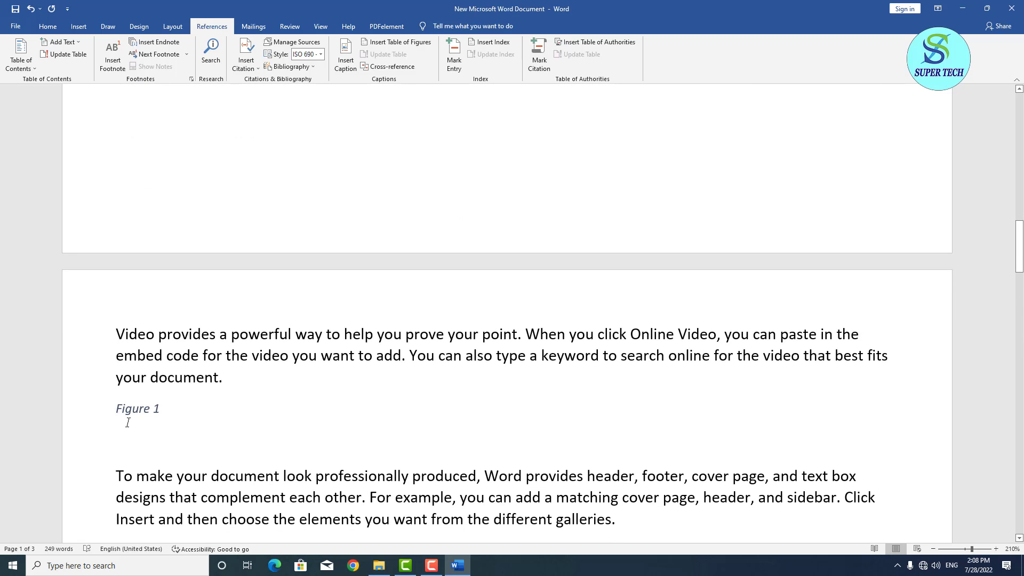
left_click(188, 407)
scroll(188, 406, "up", 20)
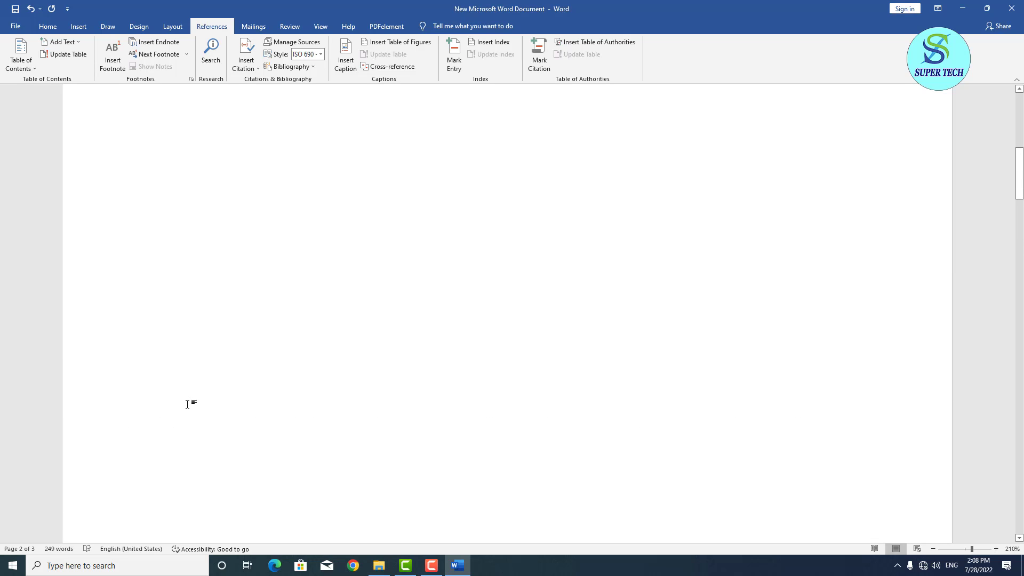
scroll(188, 404, "up", 2)
left_click(260, 174)
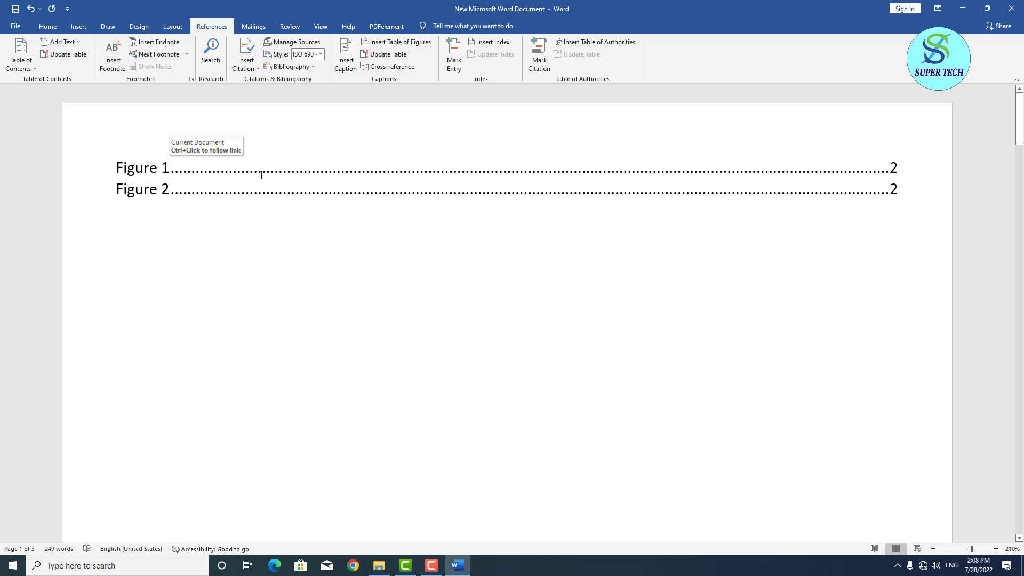
Update the entire table of figures so Figure 2 shows page 3.
left_click(388, 55)
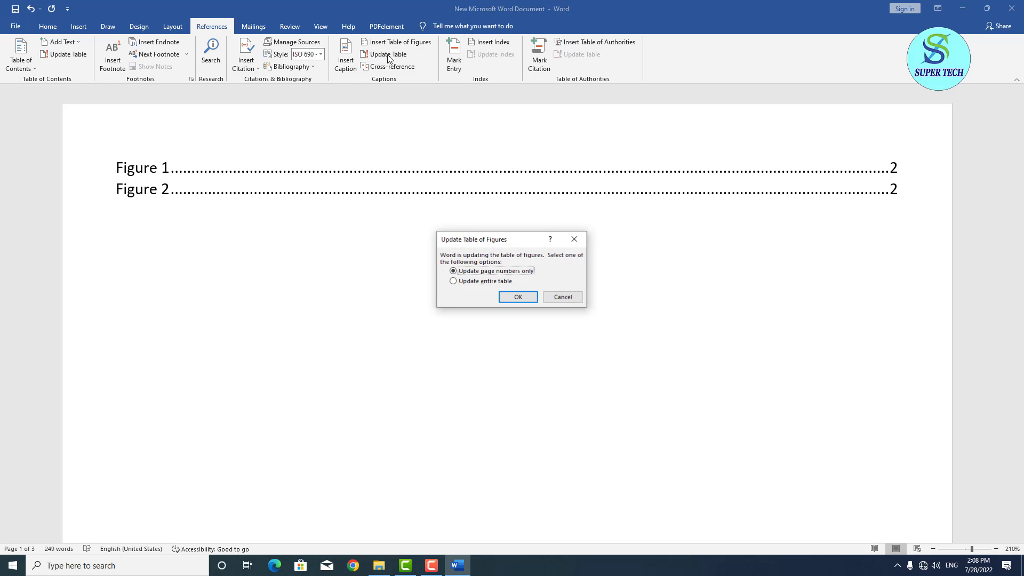
left_click(462, 281)
left_click(518, 297)
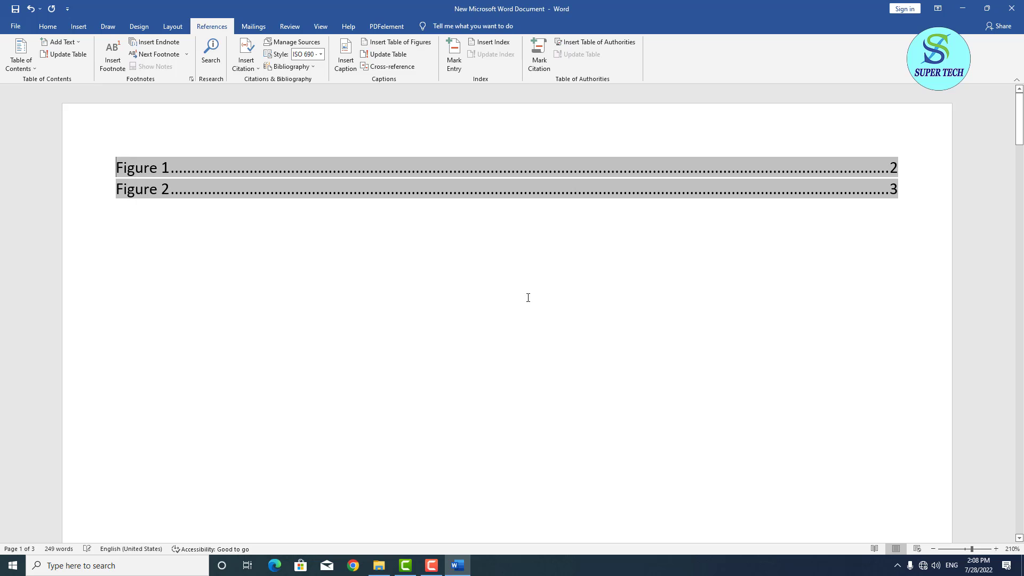
left_click(386, 274)
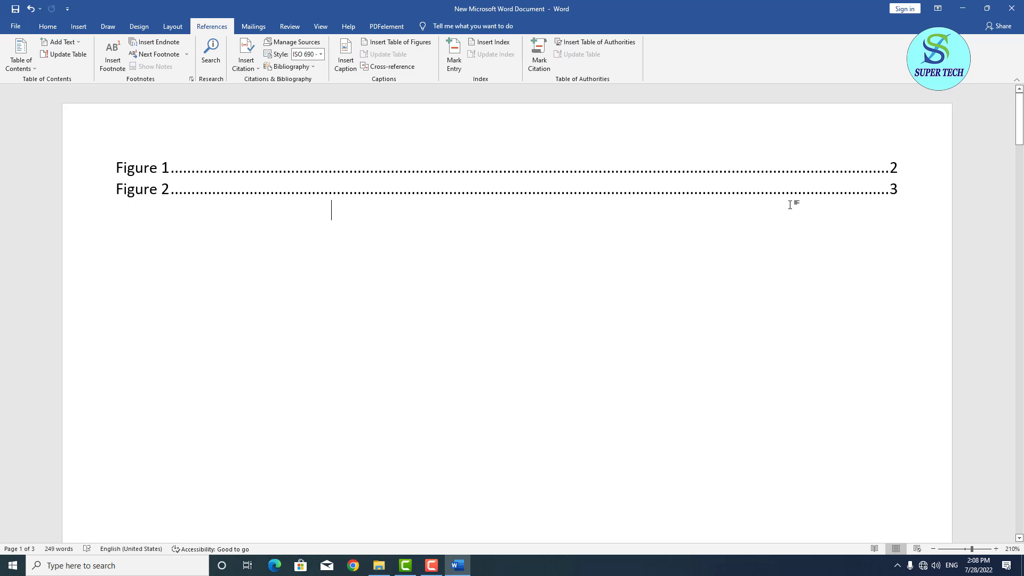
Add an empty line after the galleries paragraph.
scroll(573, 232, "down", 15)
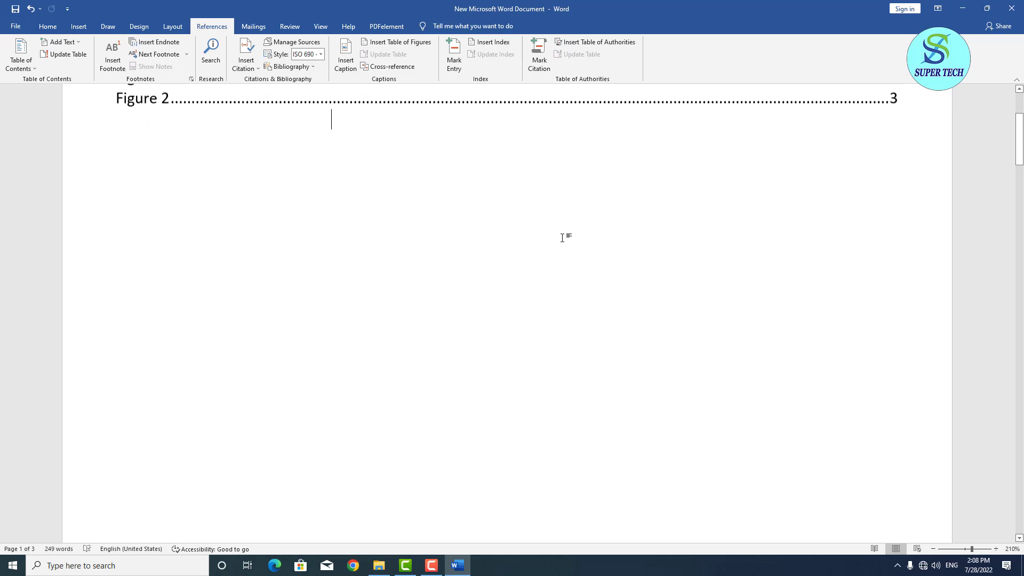
scroll(472, 237, "up", 3)
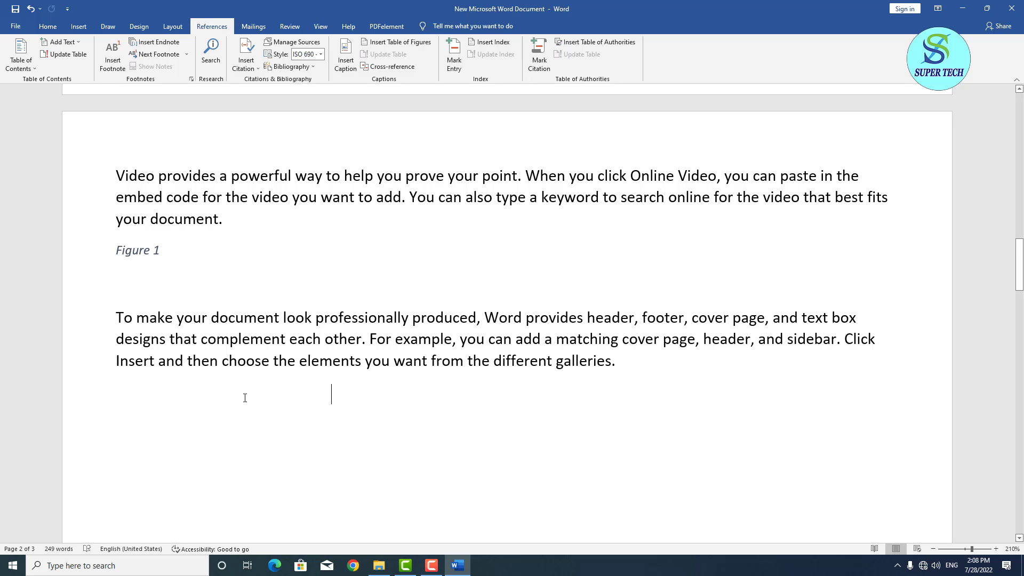
left_click(636, 368)
key("Return")
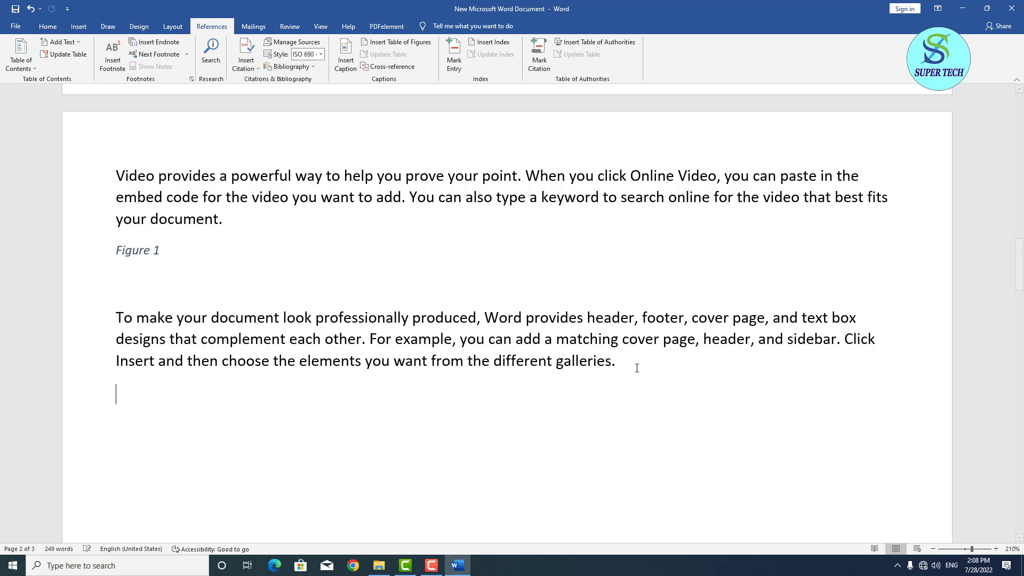
Insert a Table 1 caption by switching the caption label to Table.
left_click(346, 56)
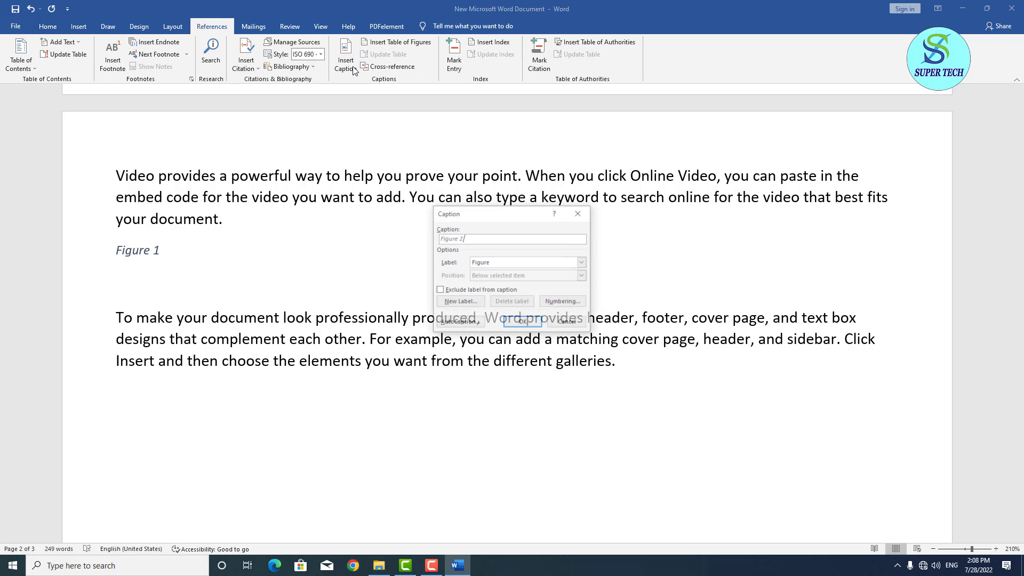
left_click(520, 261)
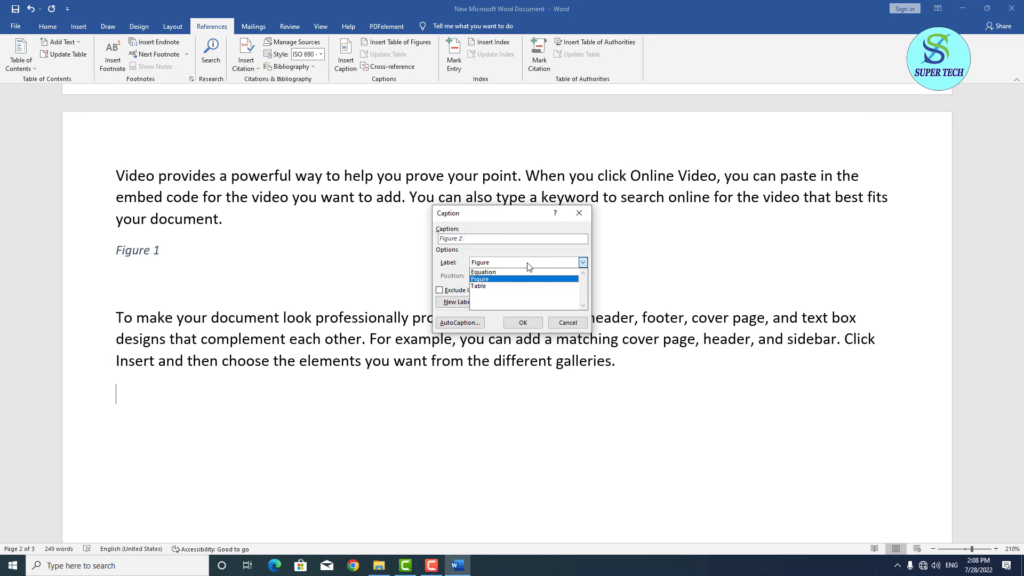
left_click(527, 285)
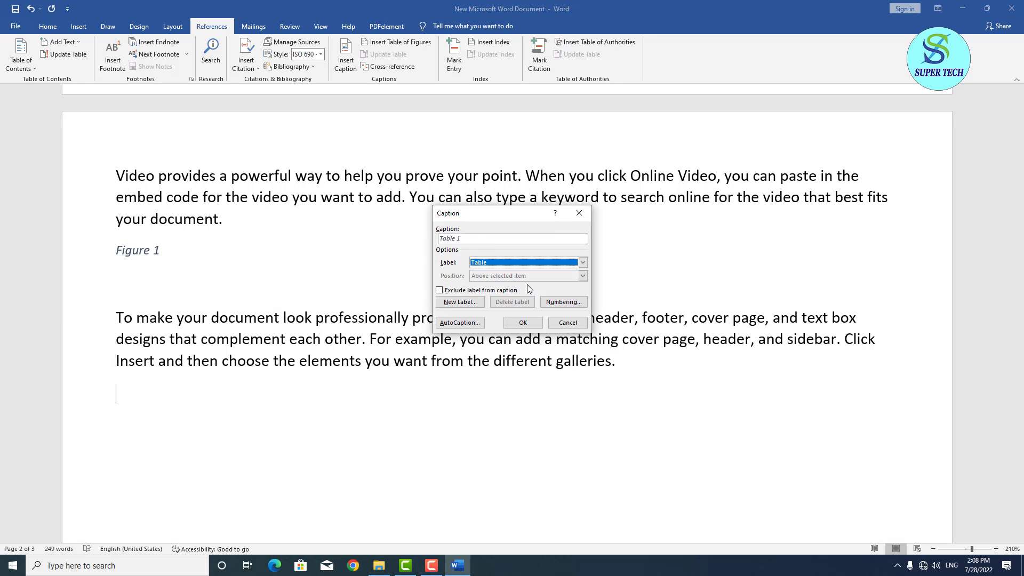
left_click(520, 323)
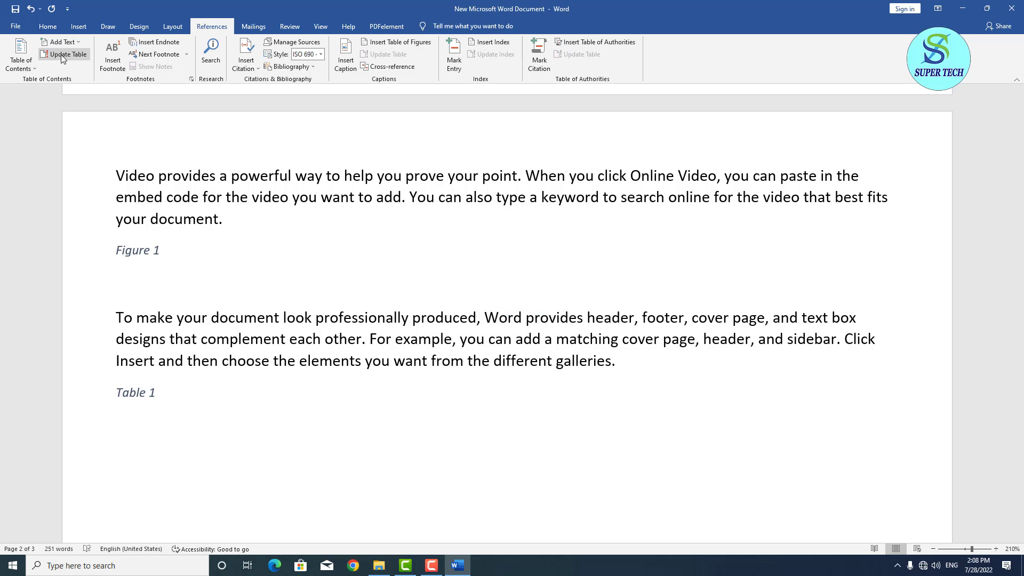
Insert an empty 4-column, 5-row table beneath the Table 1 caption.
left_click(72, 27)
left_click(87, 68)
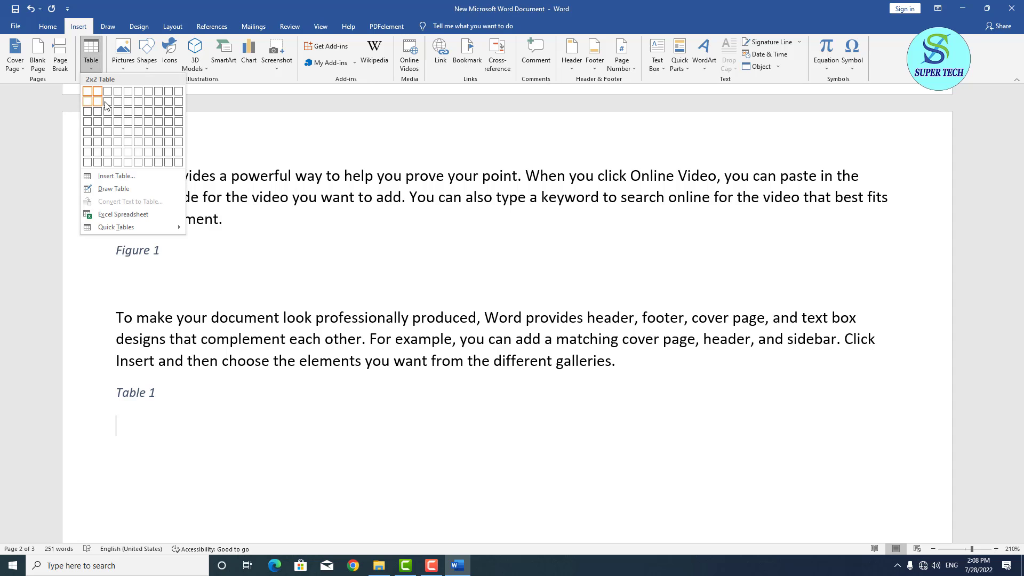
left_click(121, 138)
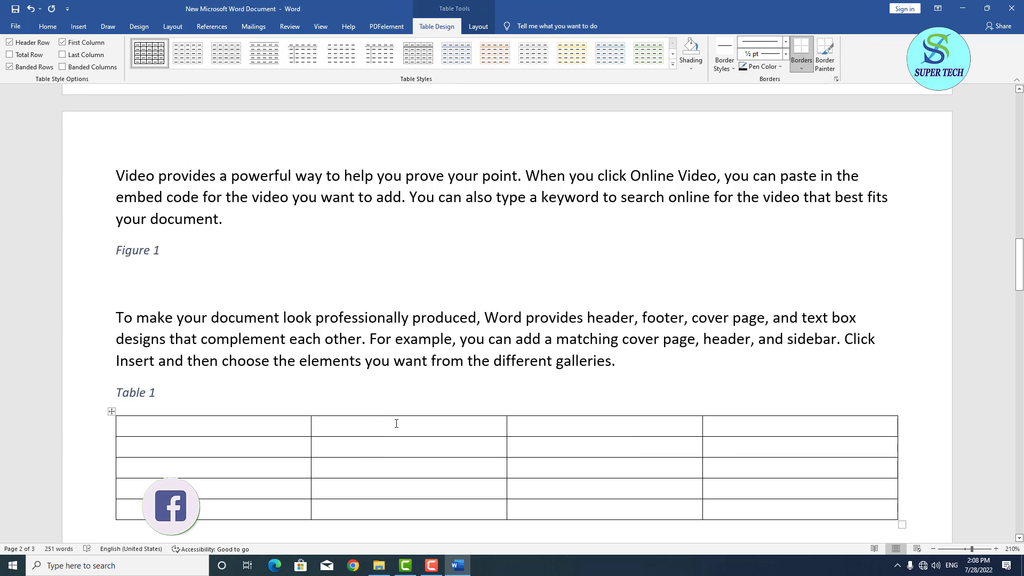
scroll(425, 439, "down", 5)
scroll(429, 435, "up", 3)
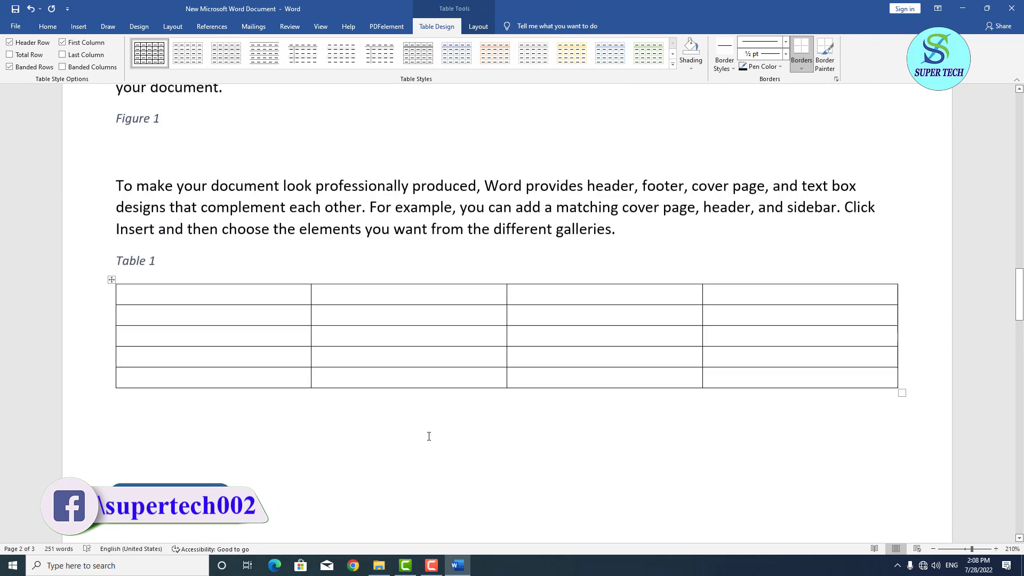
scroll(426, 431, "down", 15)
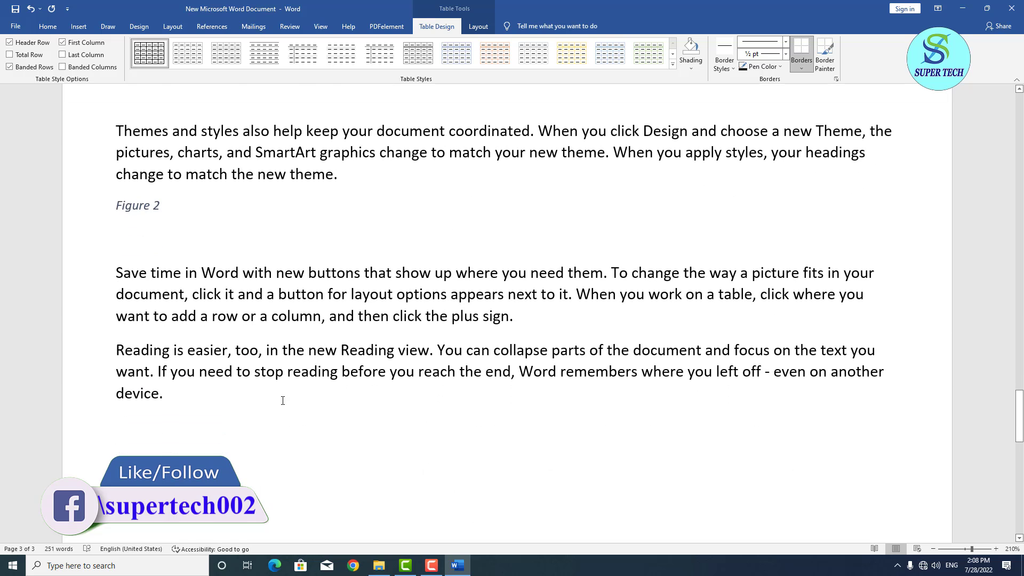
Add a Table 2 caption on a new line after the Reading paragraph.
left_click(283, 400)
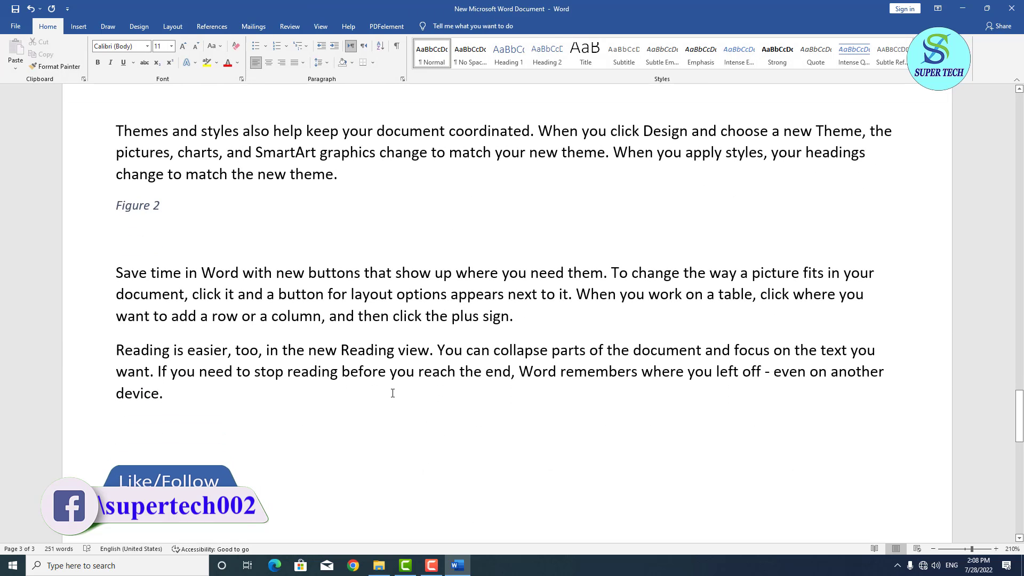
key("Return")
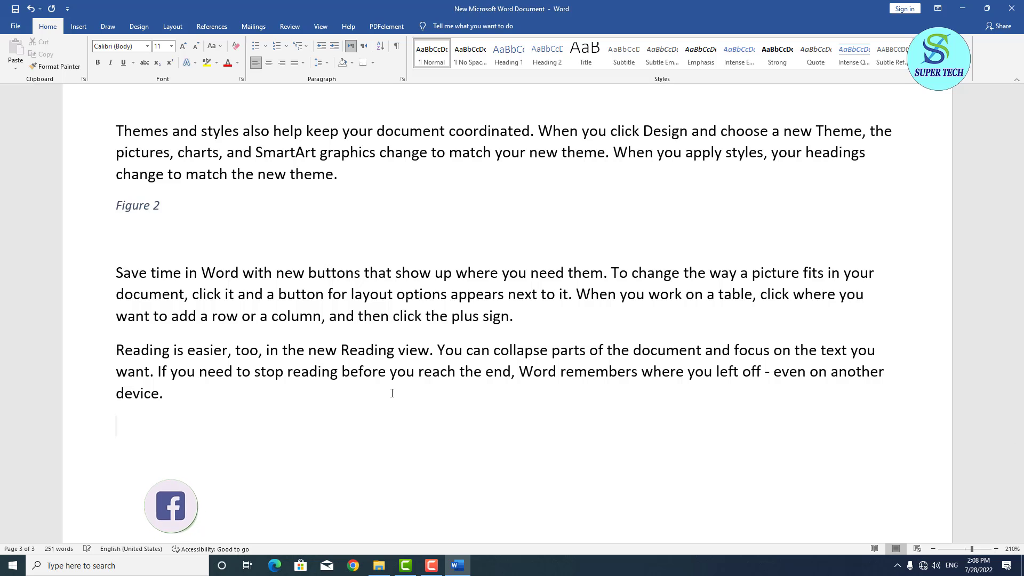
left_click(78, 26)
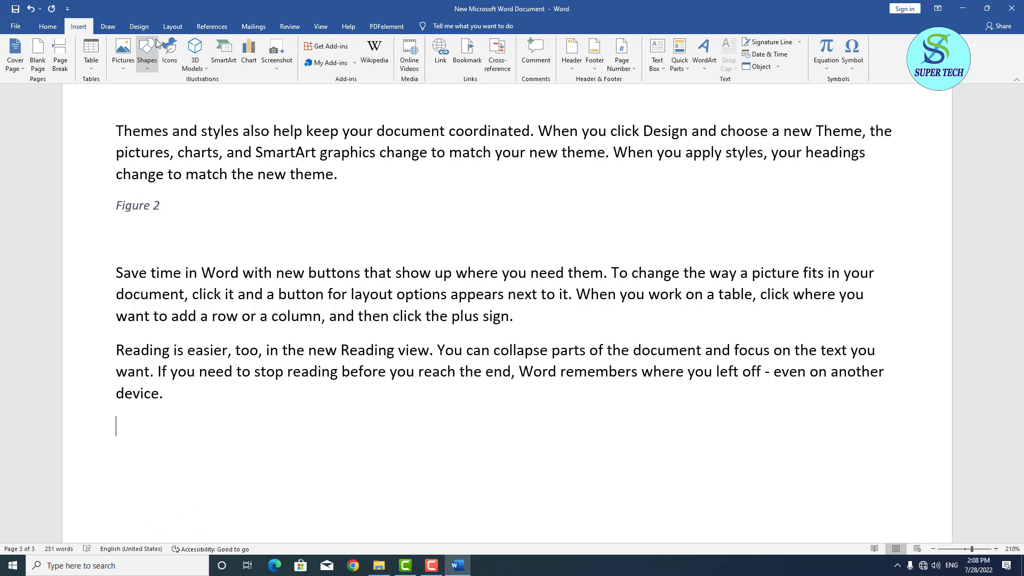
left_click(212, 26)
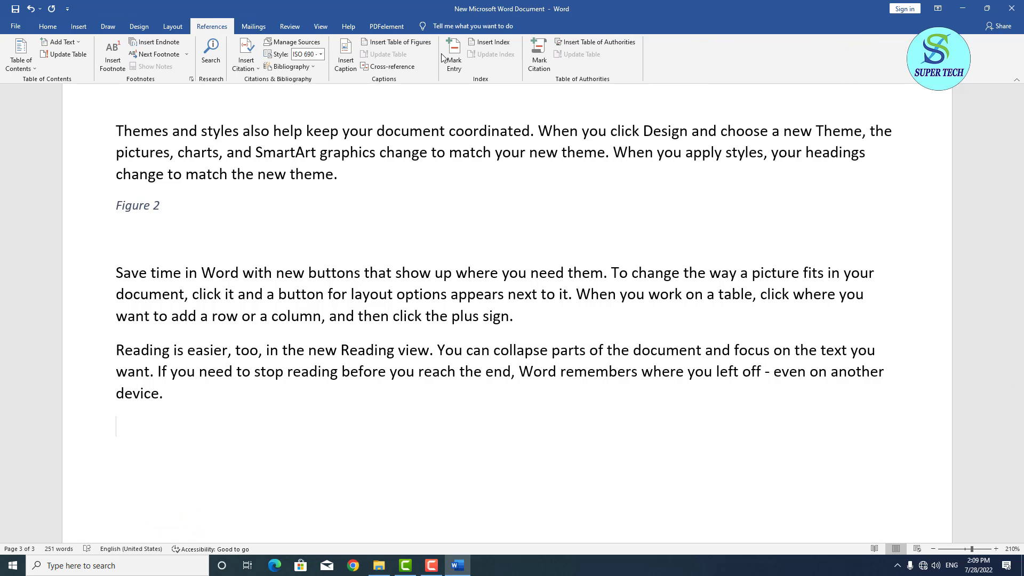
left_click(346, 56)
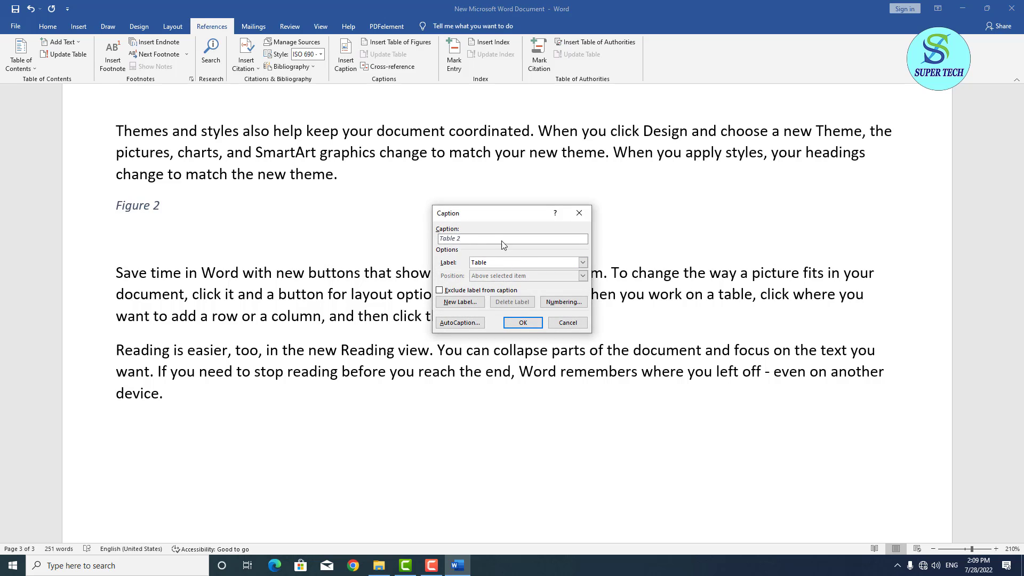
left_click(506, 323)
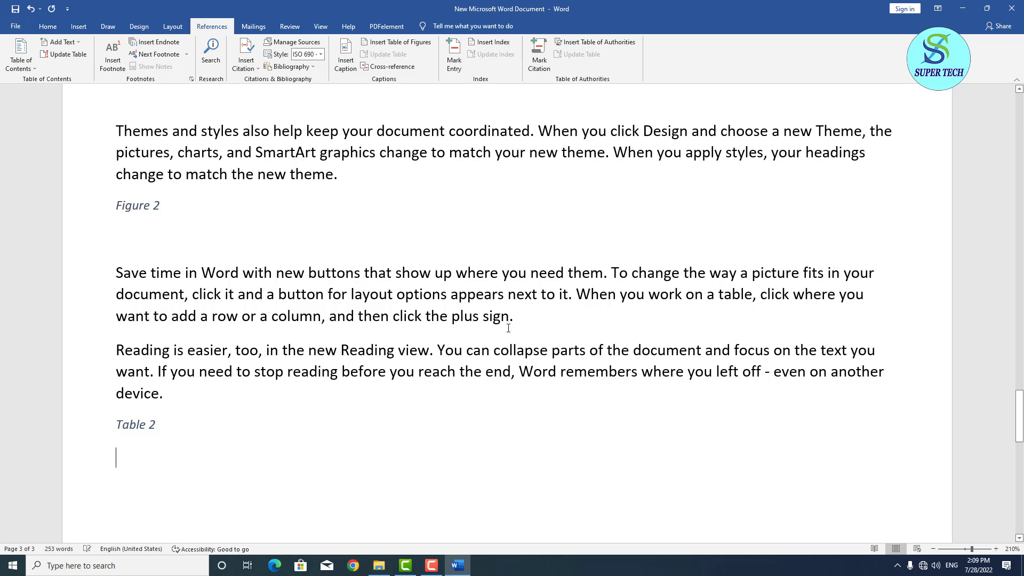
Insert an empty 5x5 table under the Table 2 caption.
left_click(69, 28)
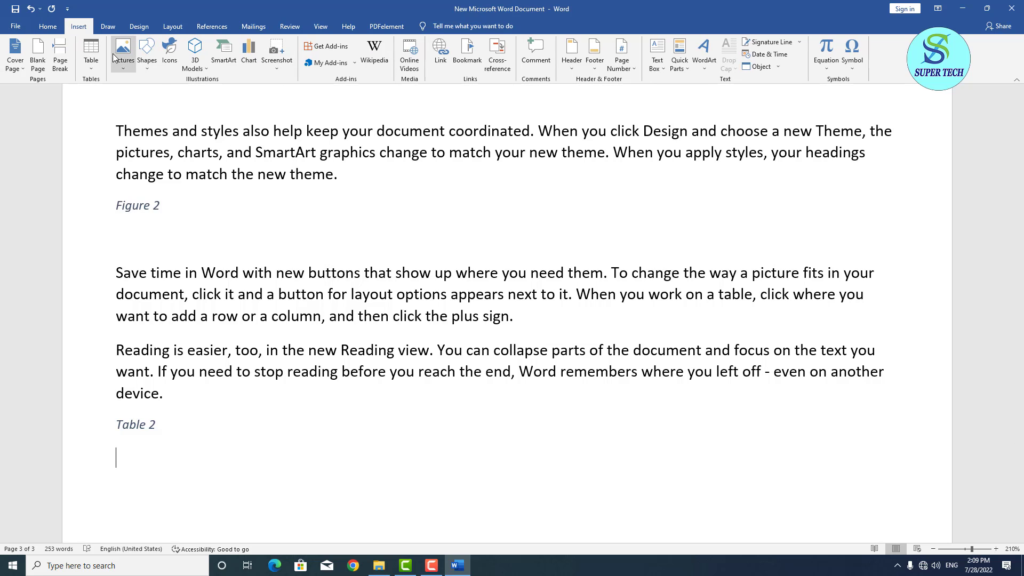
left_click(91, 58)
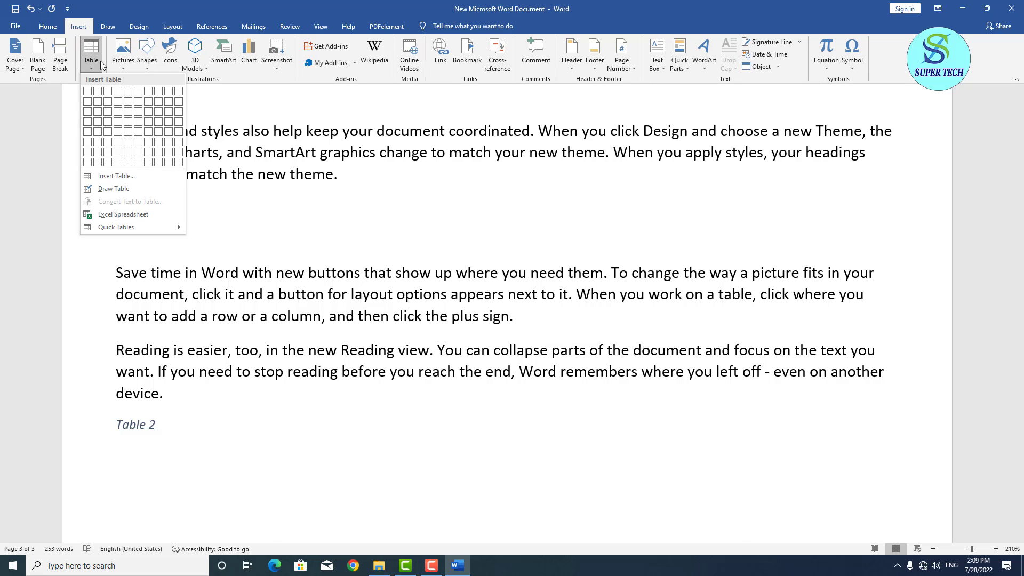
left_click(128, 141)
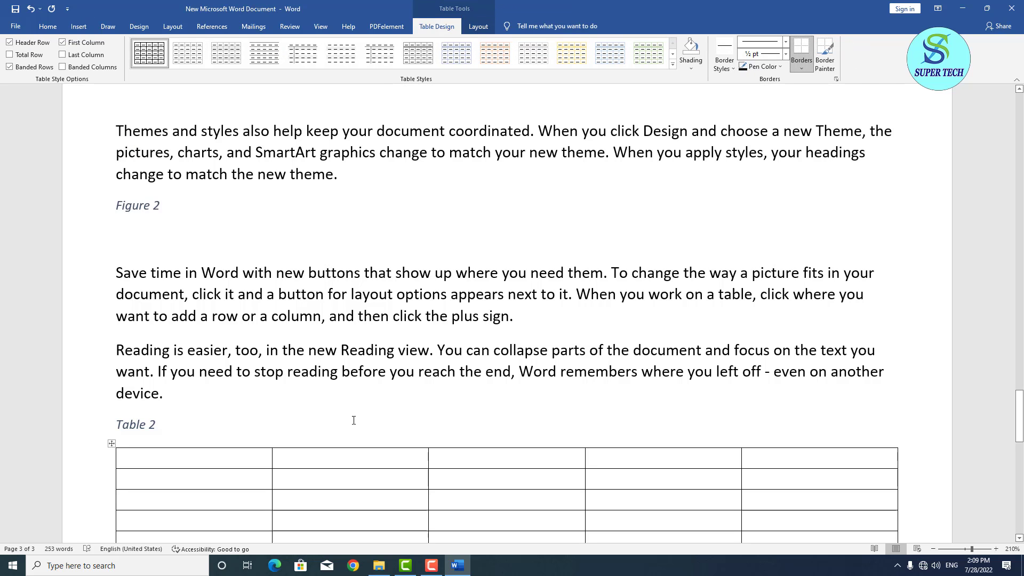
scroll(352, 421, "up", 10)
scroll(351, 421, "up", 15)
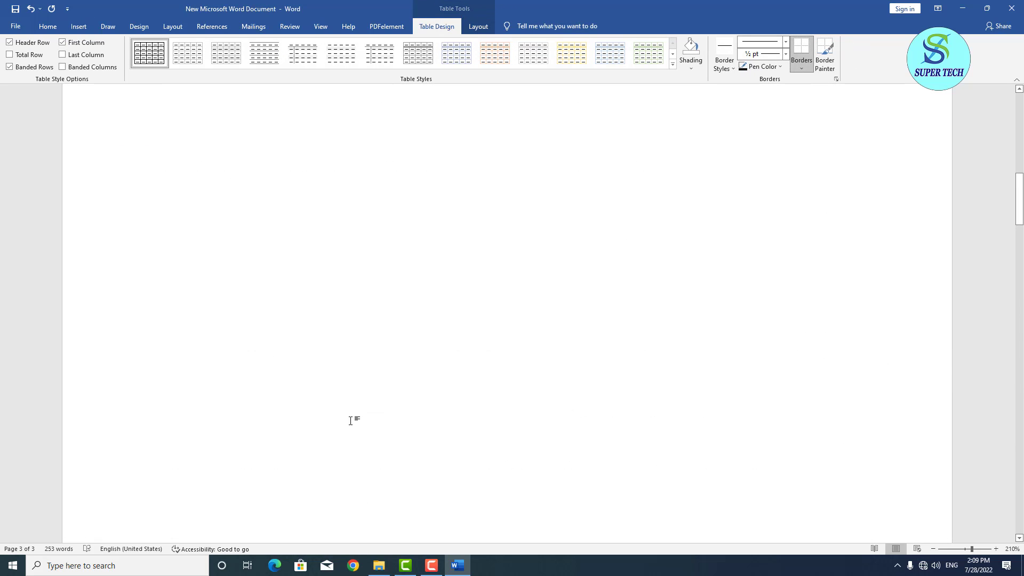
Insert a table of figures with the Table caption label, listing Table 1 and Table 2 with page numbers.
left_click(238, 236)
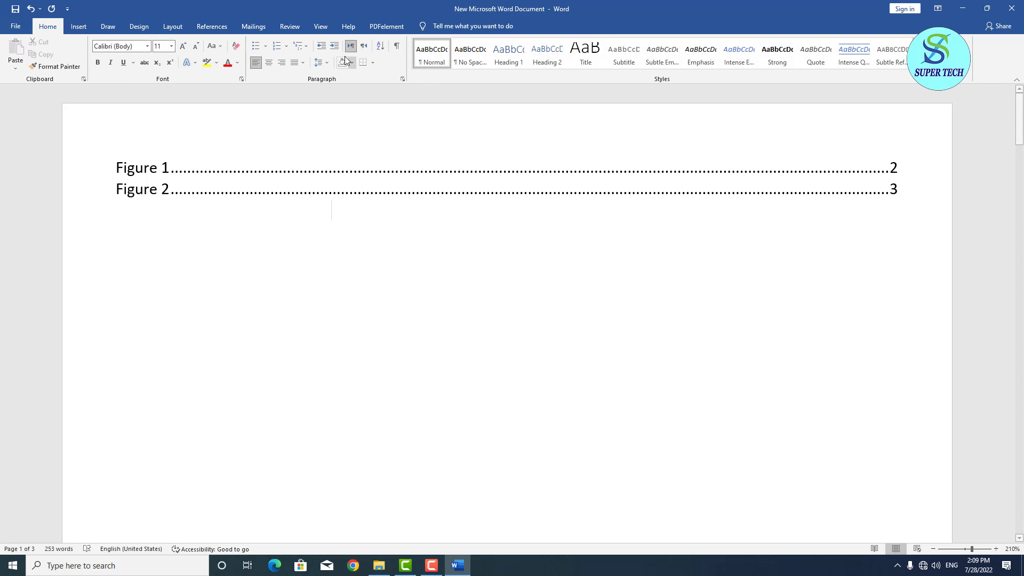
left_click(212, 26)
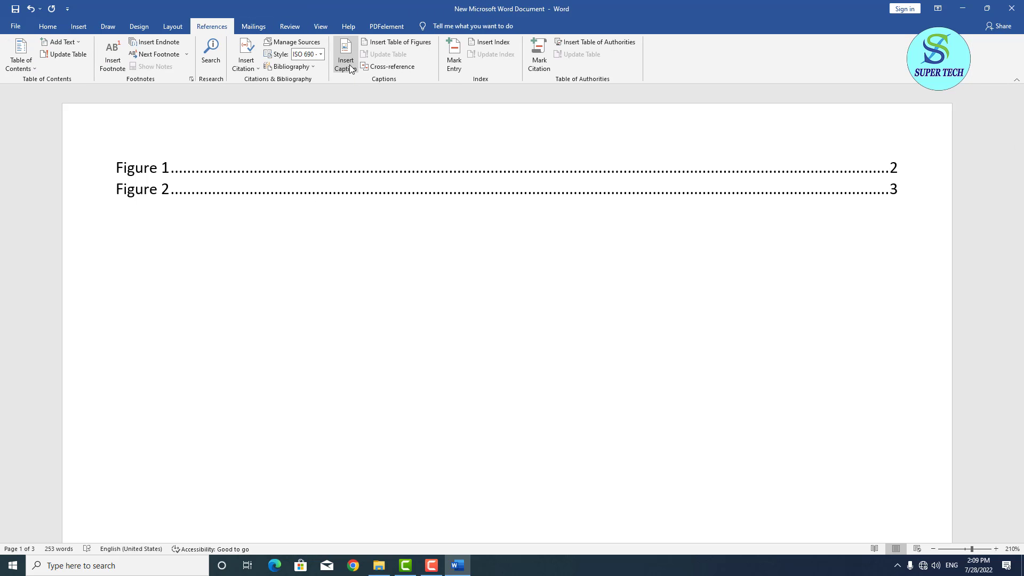
left_click(393, 45)
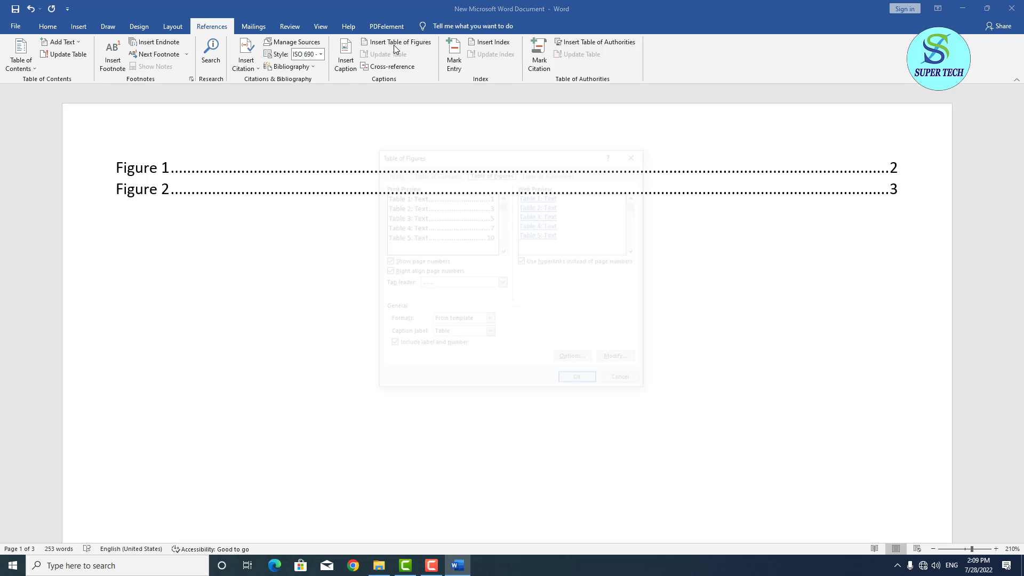
left_click(490, 336)
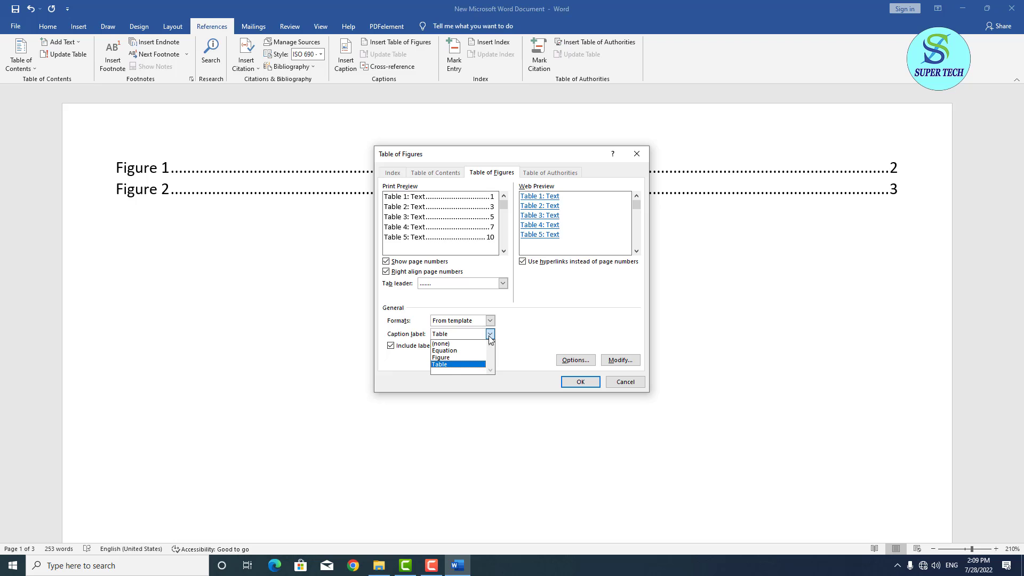
left_click(490, 336)
left_click(581, 381)
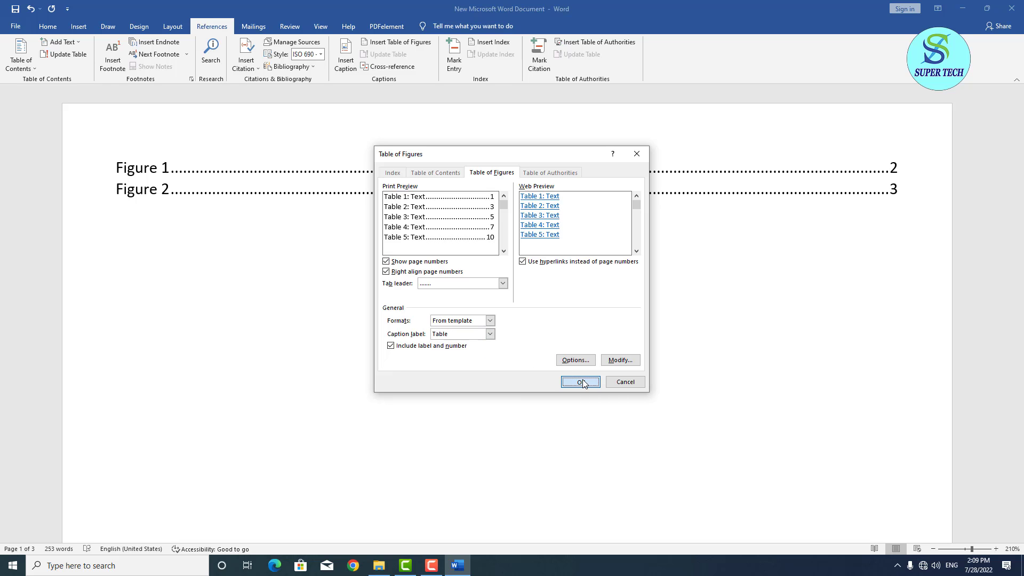
double_click(555, 383)
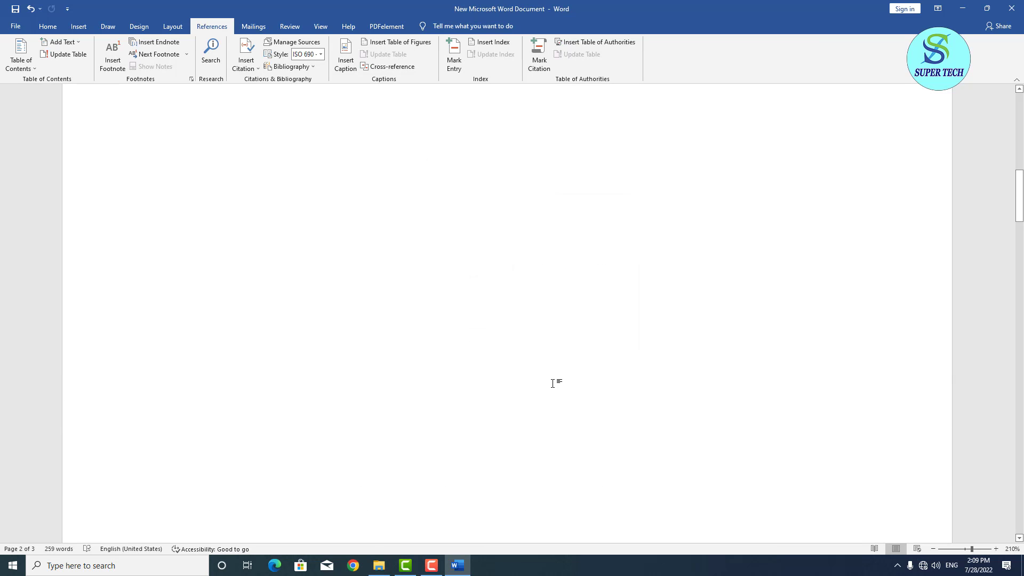
scroll(320, 400, "down", 10)
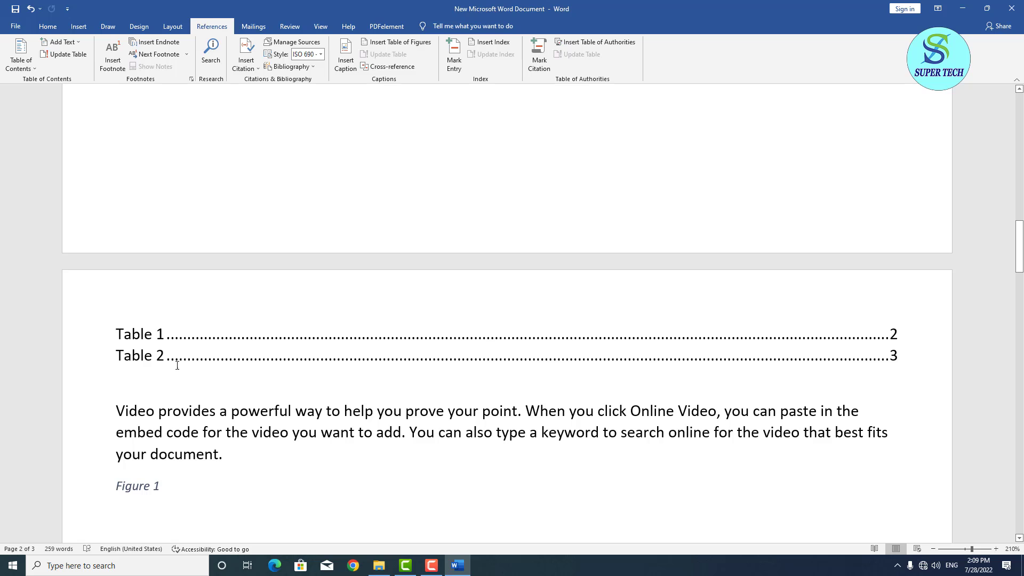
scroll(191, 219, "up", 10)
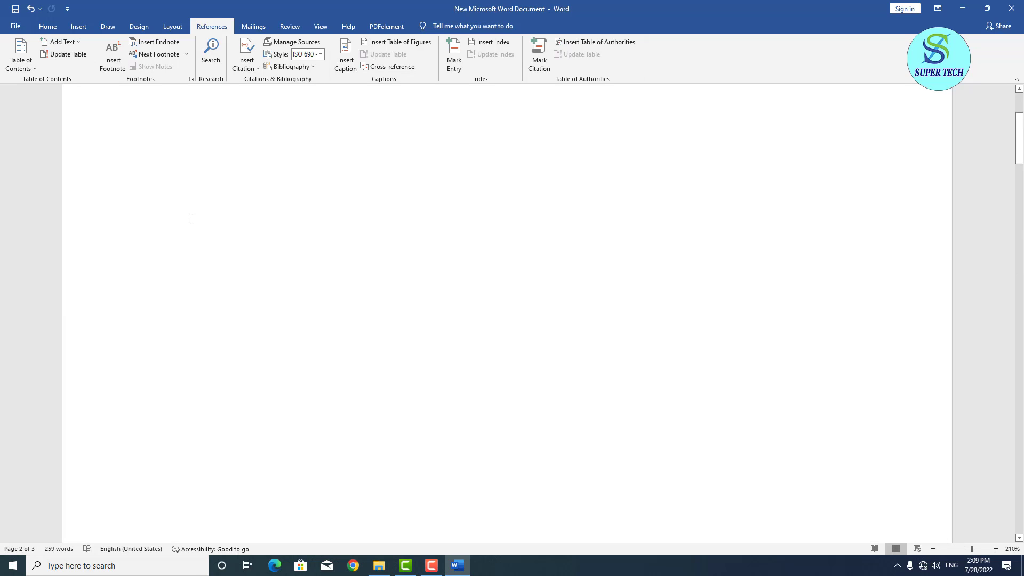
double_click(192, 219)
scroll(240, 245, "up", 1)
scroll(251, 251, "down", 6)
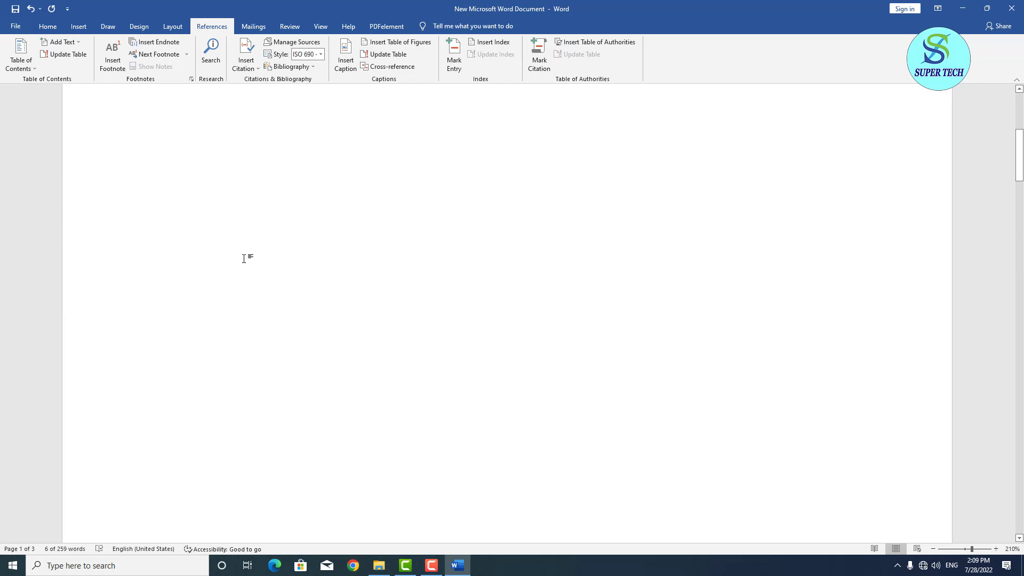
left_click(180, 364)
scroll(180, 364, "down", 10)
scroll(181, 364, "up", 1)
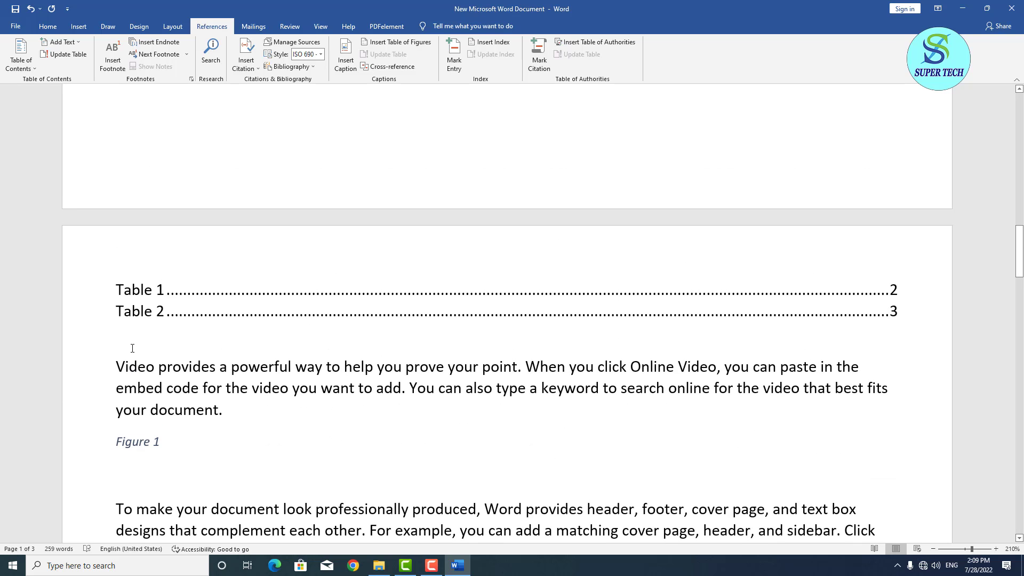
Insert a page break so the 'Video provides' paragraph starts on a new page.
left_click(110, 363)
key("ctrl+Return")
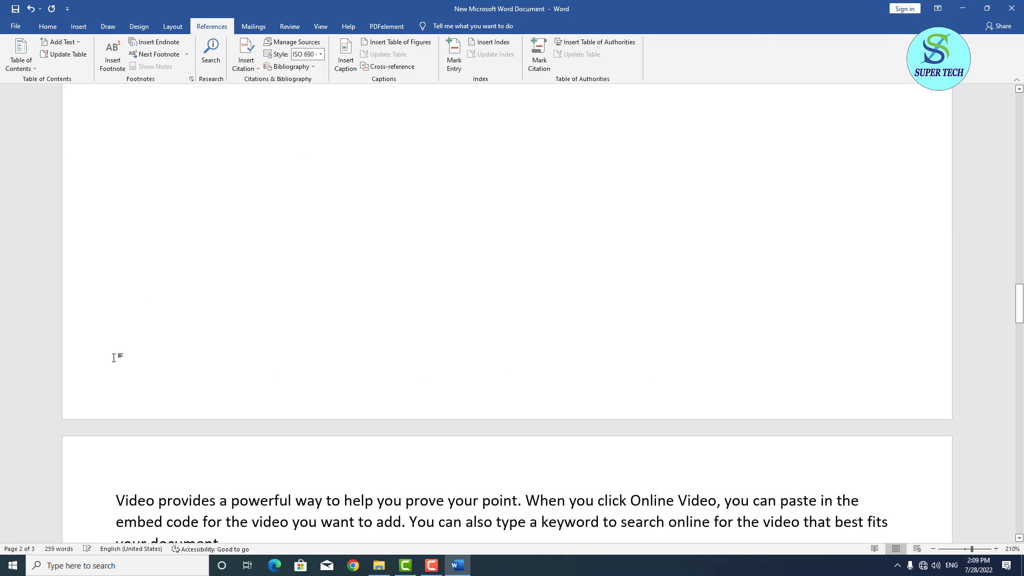
scroll(115, 357, "up", 5)
scroll(116, 353, "up", 10)
scroll(307, 374, "down", 1)
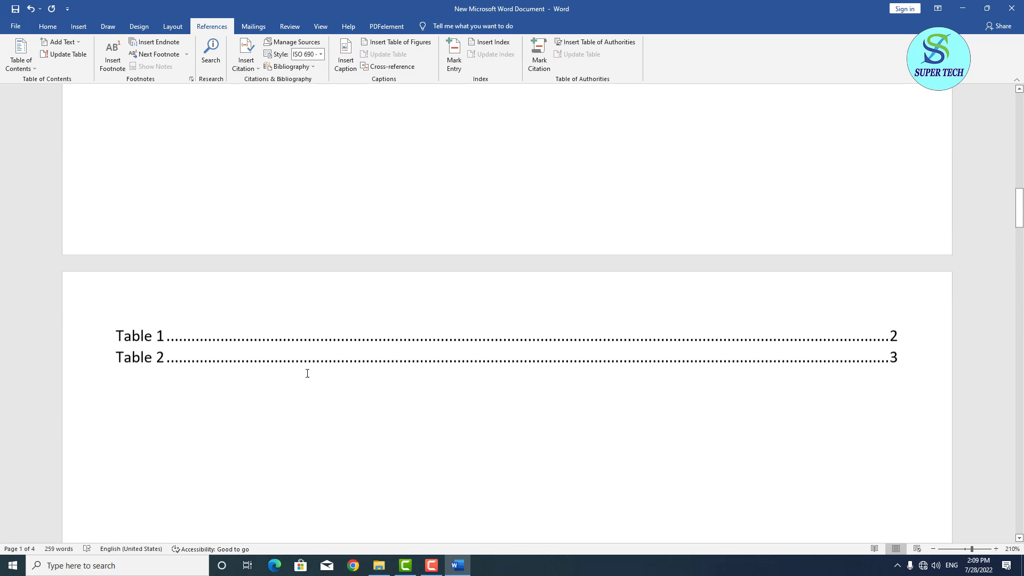
scroll(315, 371, "up", 1)
scroll(316, 369, "up", 5)
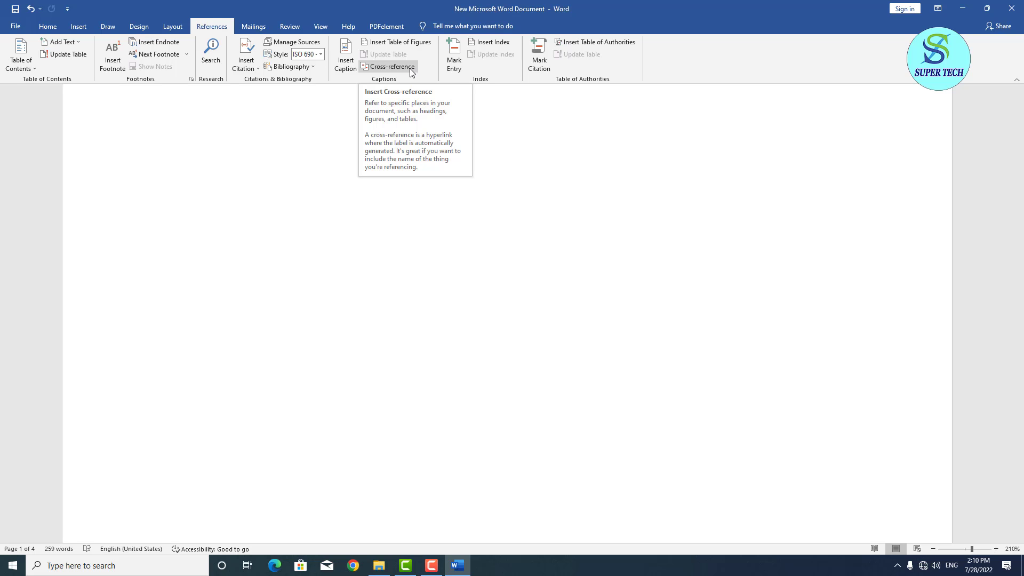
left_click(412, 71)
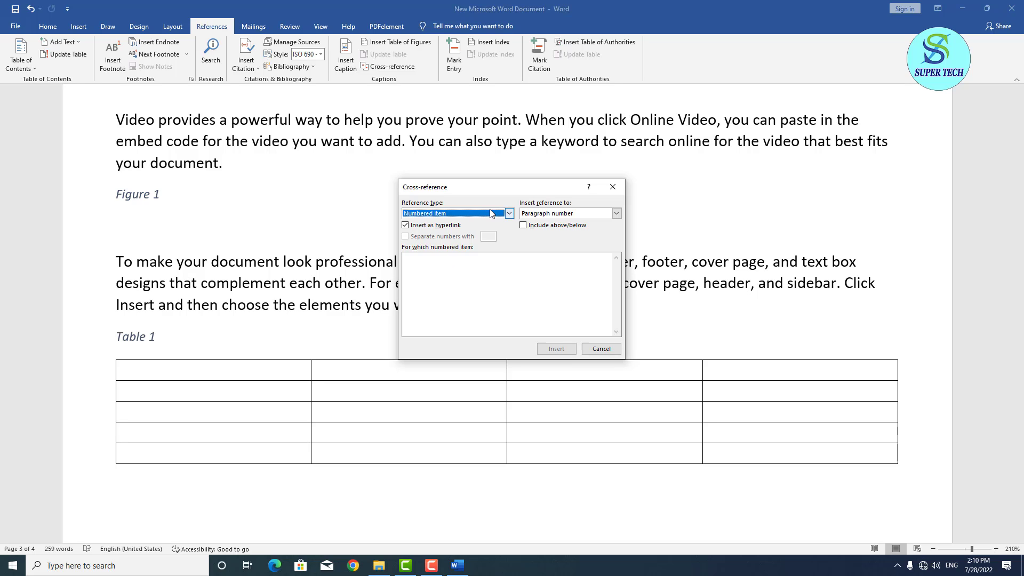
left_click(510, 213)
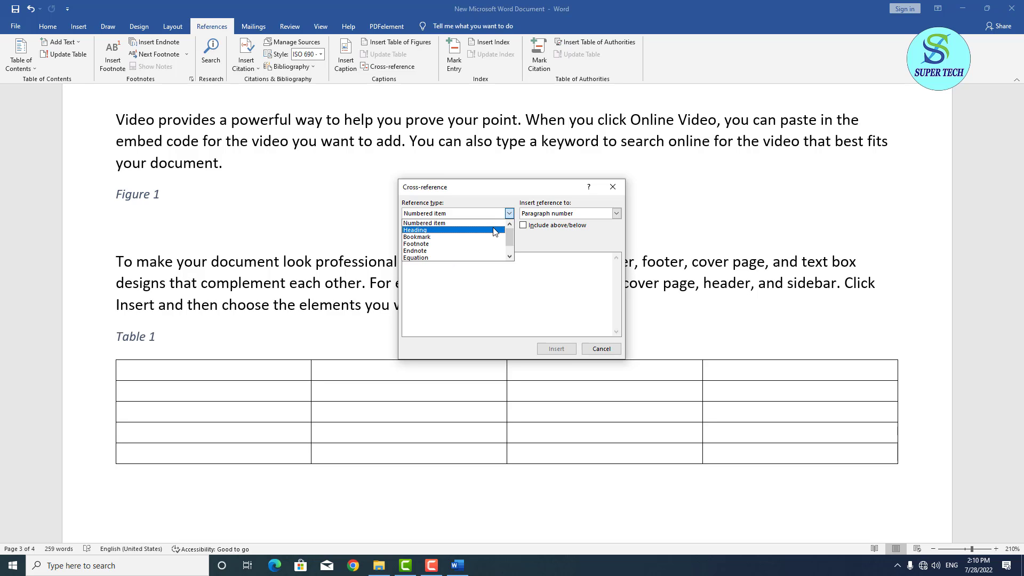
left_click(494, 230)
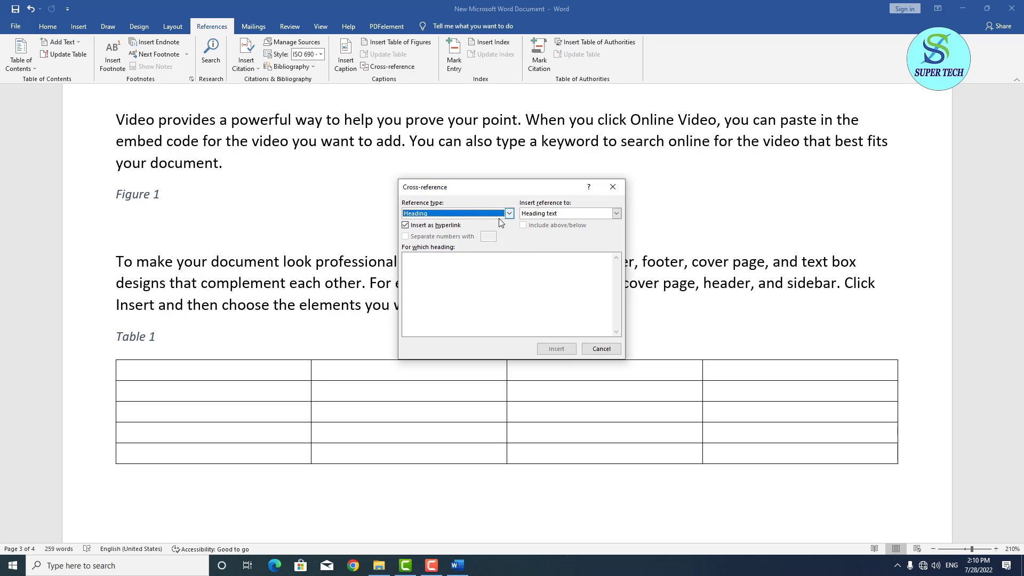
left_click(508, 214)
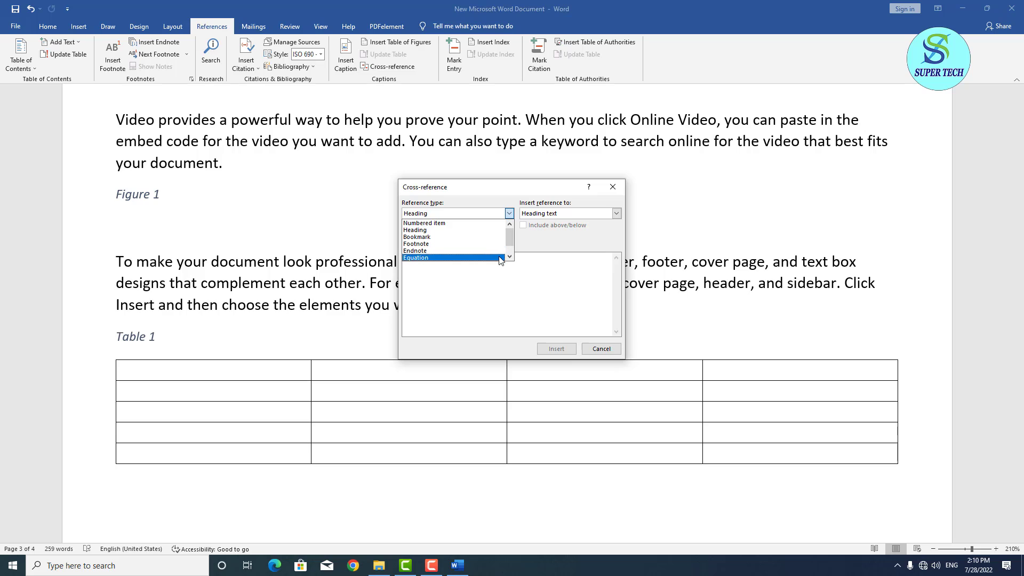
scroll(499, 258, "down", 2)
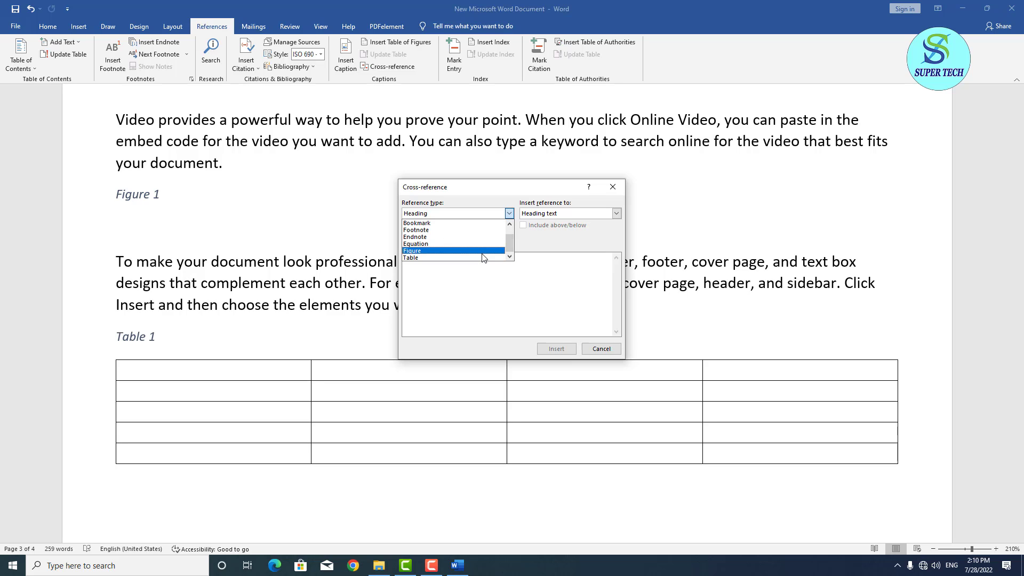
left_click(482, 253)
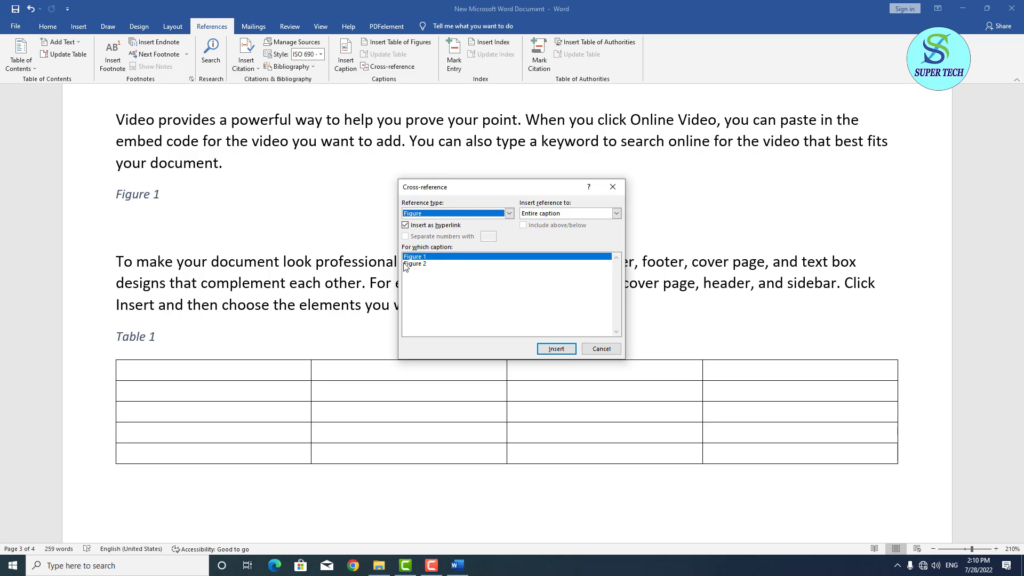
left_click(510, 213)
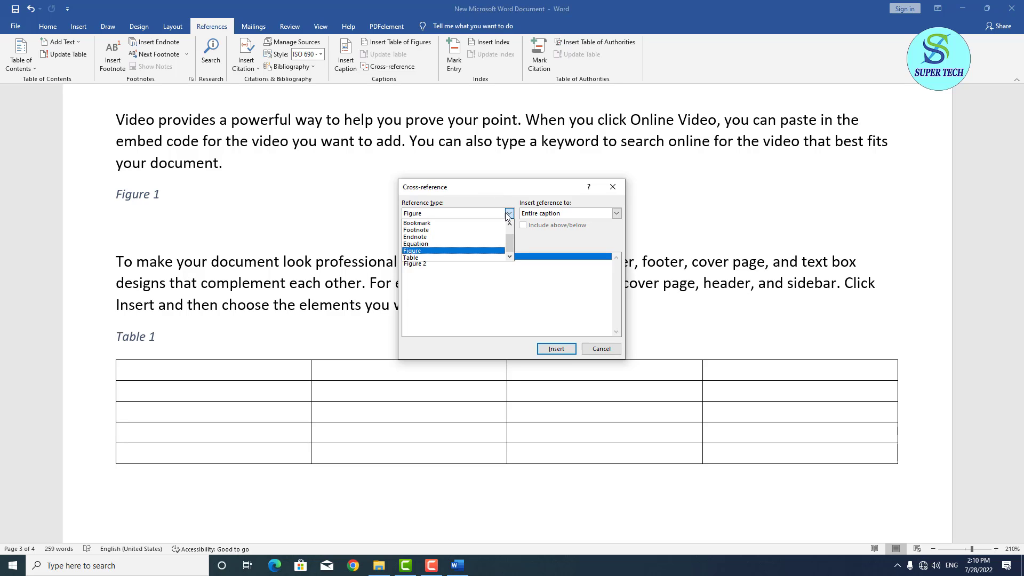
left_click(489, 259)
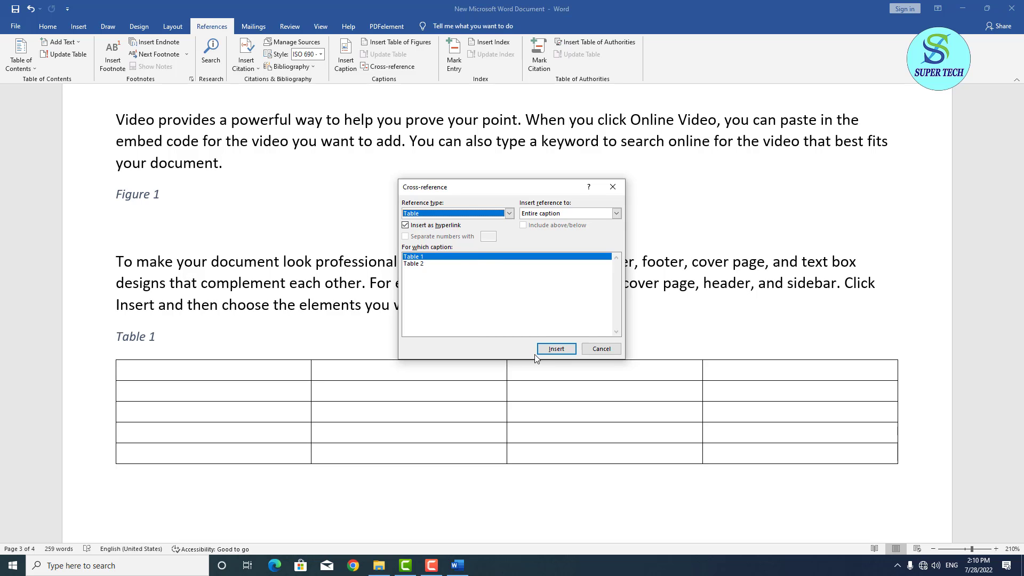
left_click(601, 349)
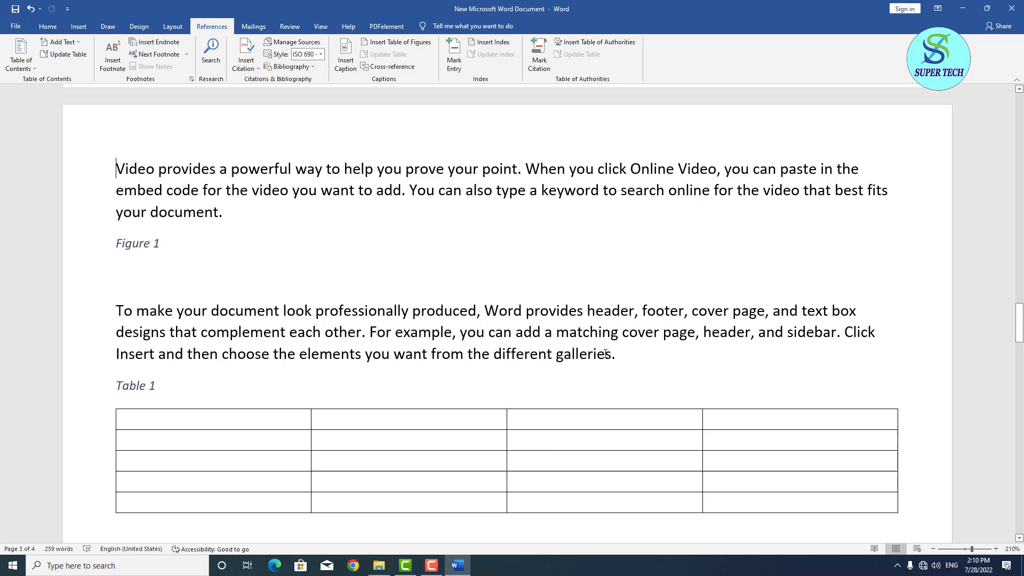
scroll(604, 353, "down", 6)
scroll(604, 354, "up", 15)
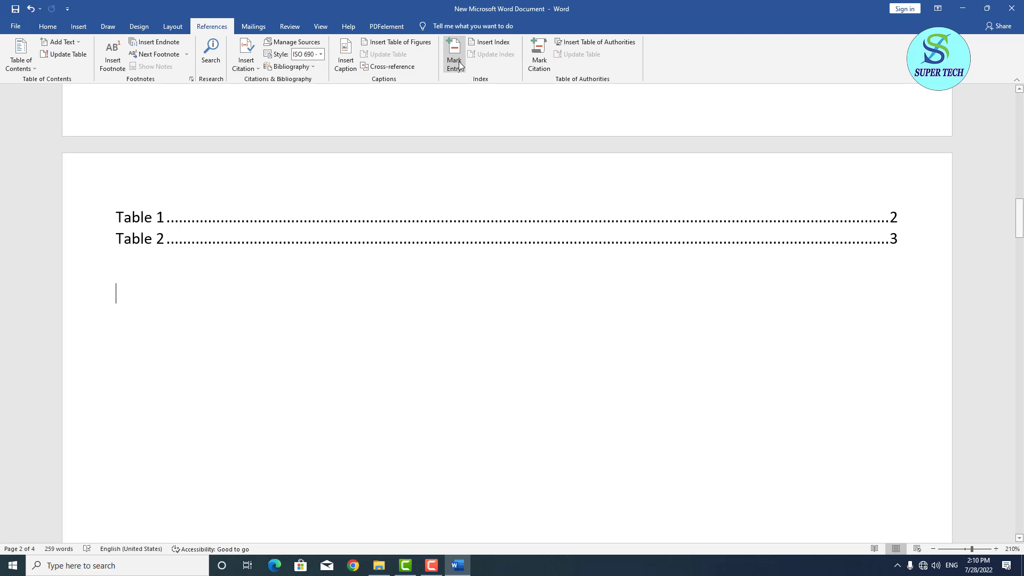
Insert a cross-reference to the Table 2 caption in the text.
left_click(388, 67)
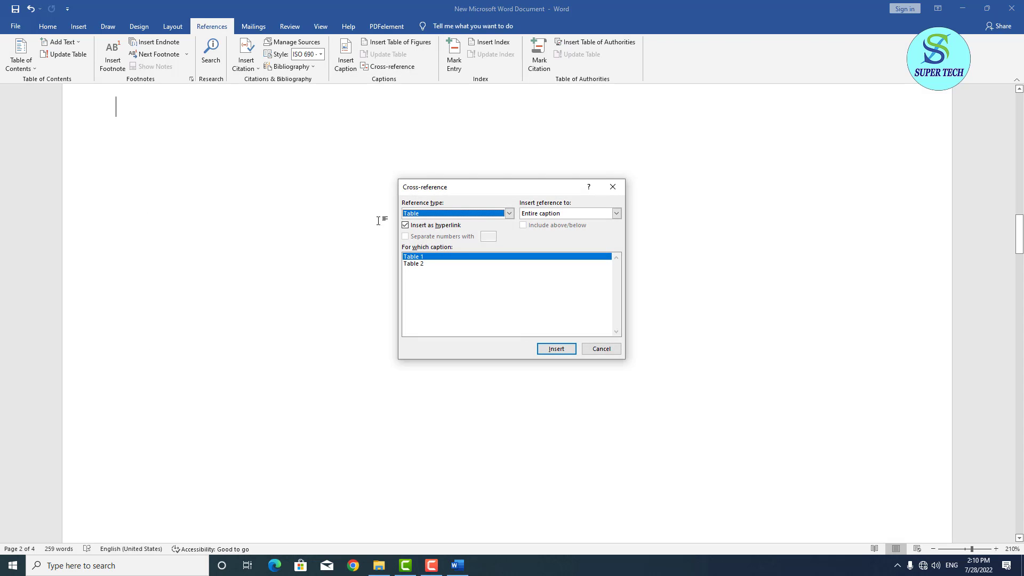
left_click(420, 264)
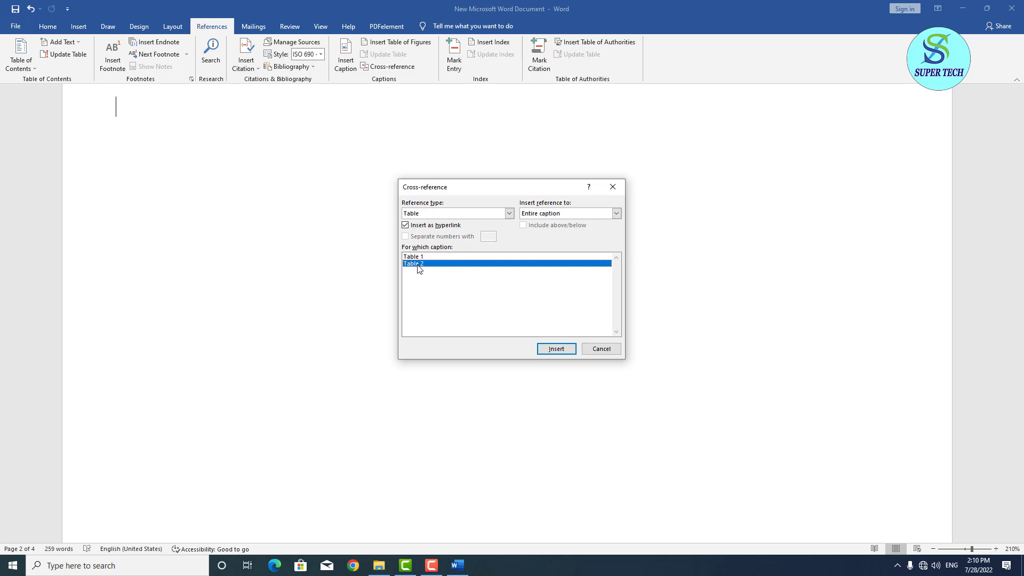
left_click(568, 350)
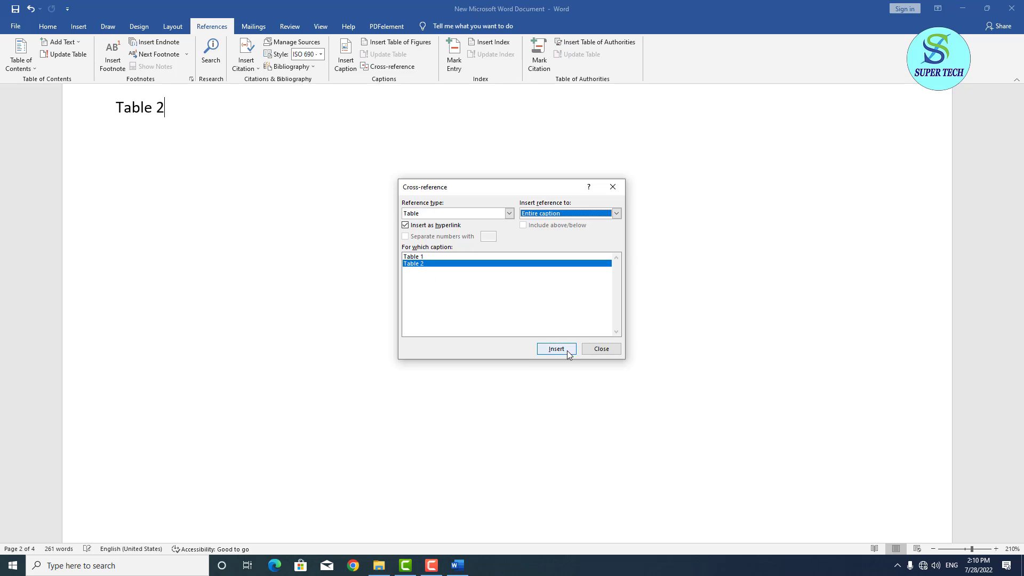
left_click(601, 349)
Follow the Table 2 entry to jump to its caption above the five-column table.
scroll(343, 247, "up", 5)
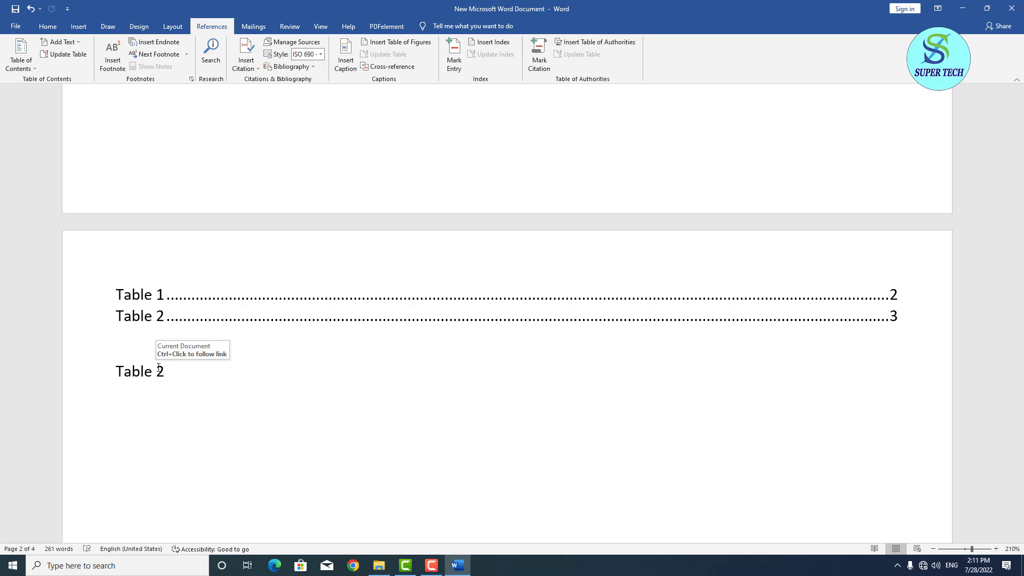
triple_click(158, 367)
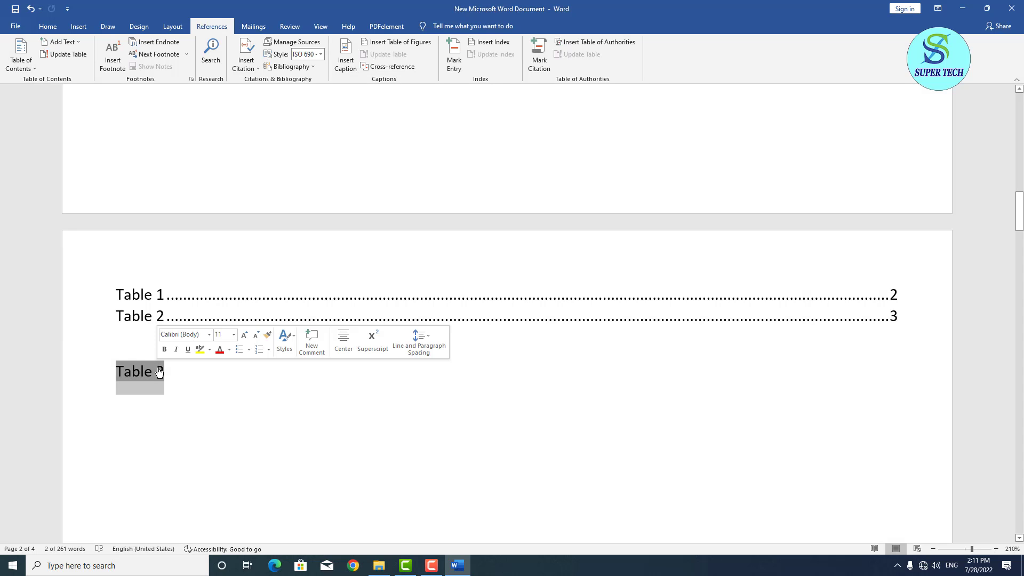
left_click(141, 371)
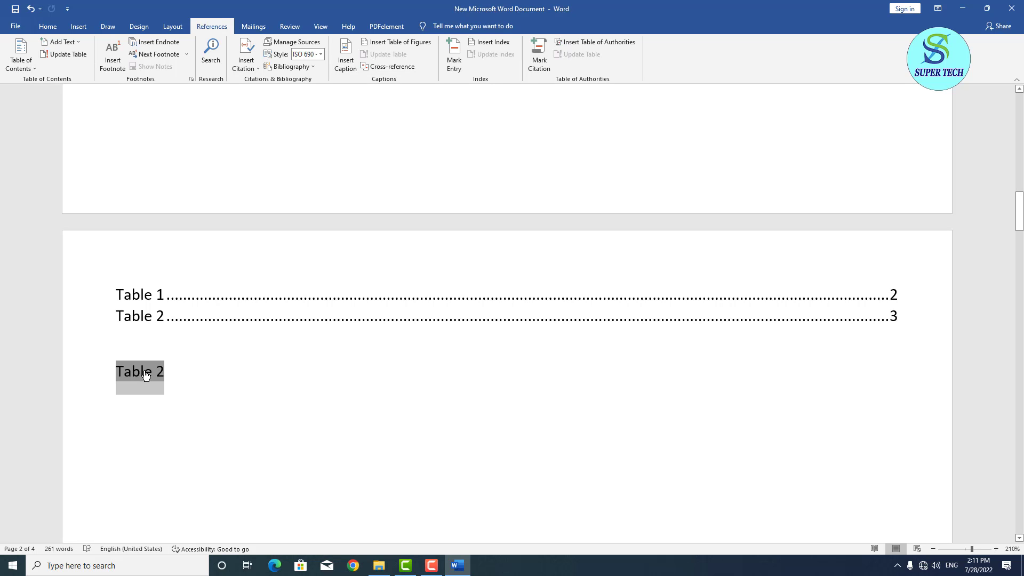
left_click(142, 371, "ctrl")
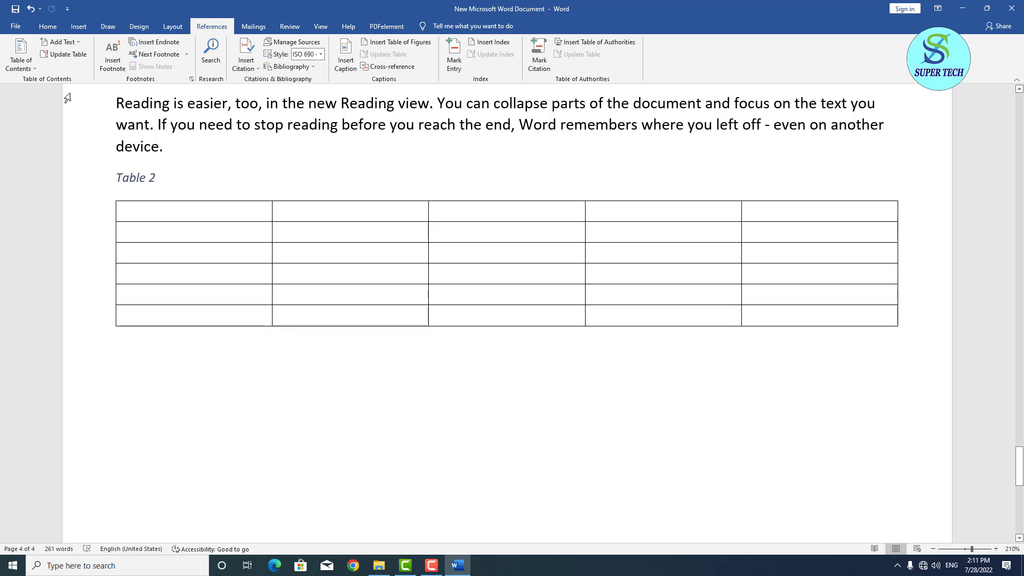
Scroll up to page 3 to show Figure 1 and the Table 1 caption with its table.
scroll(393, 146, "up", 8)
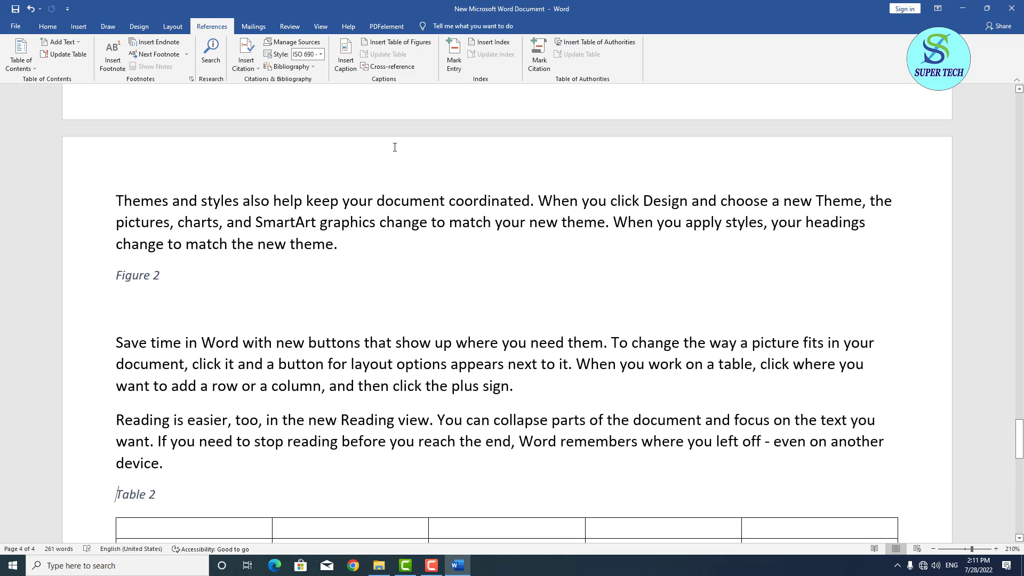
scroll(394, 146, "down", 5)
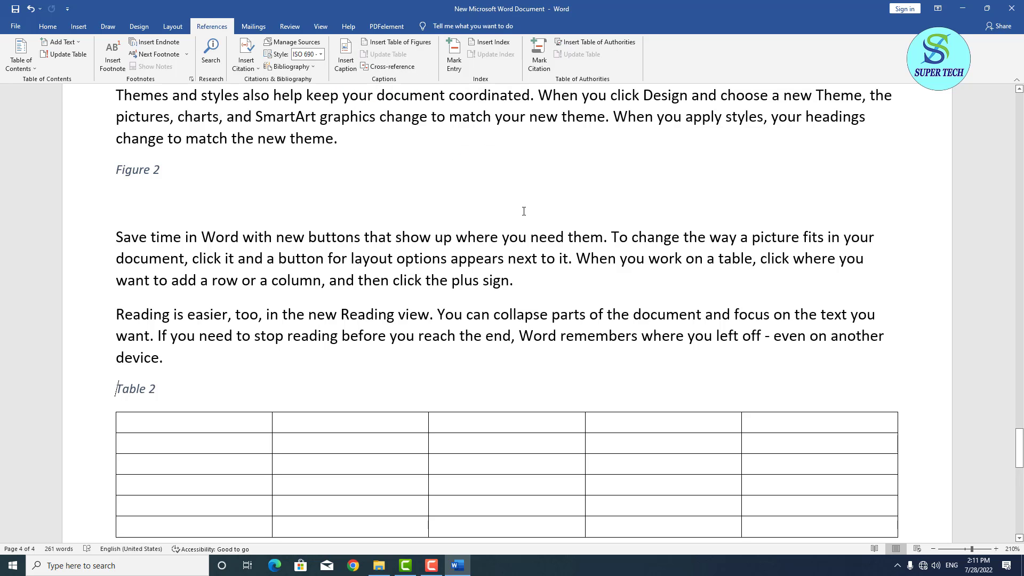
scroll(545, 233, "up", 2)
scroll(546, 234, "up", 10)
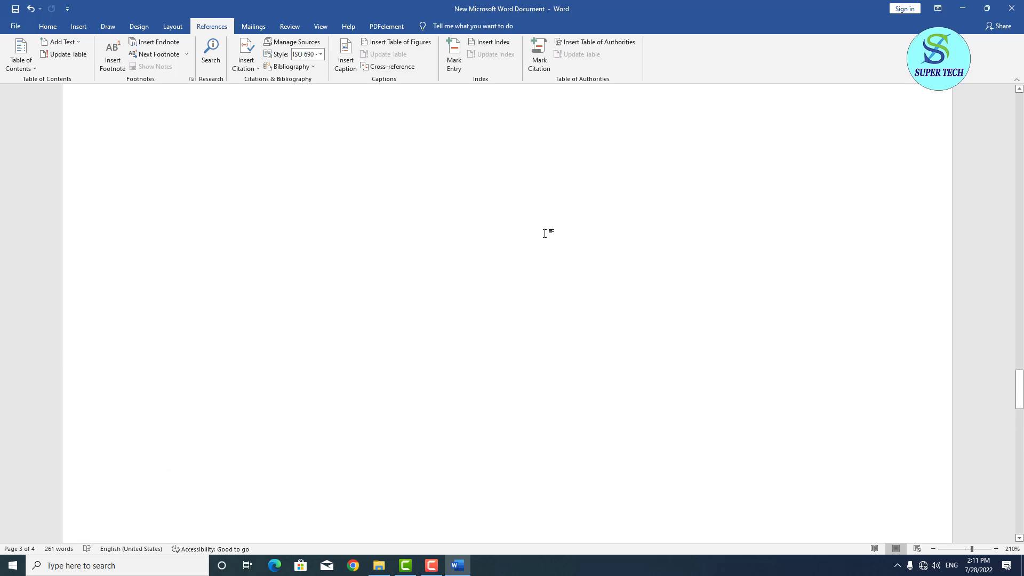
scroll(545, 233, "up", 15)
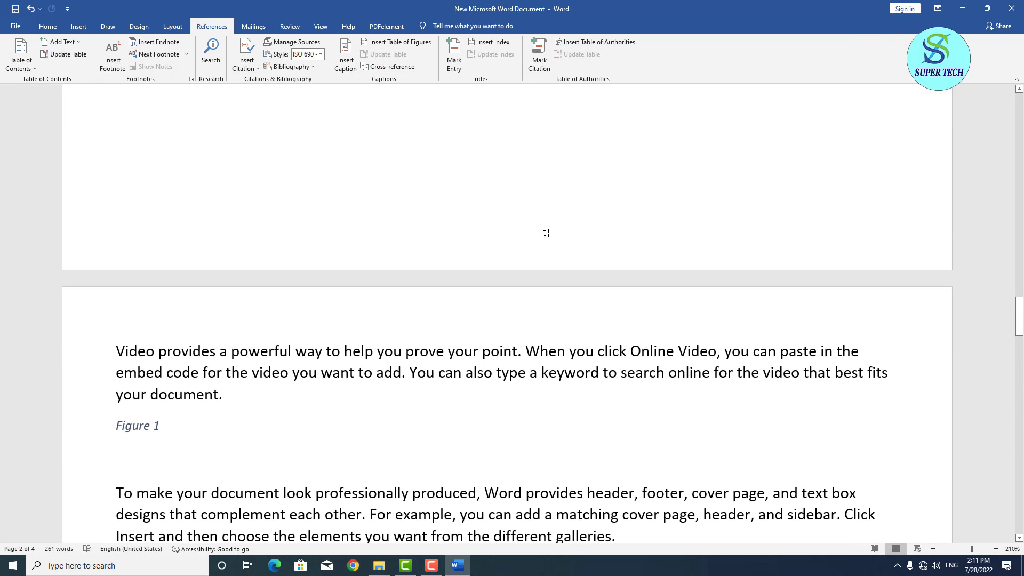
scroll(544, 234, "down", 12)
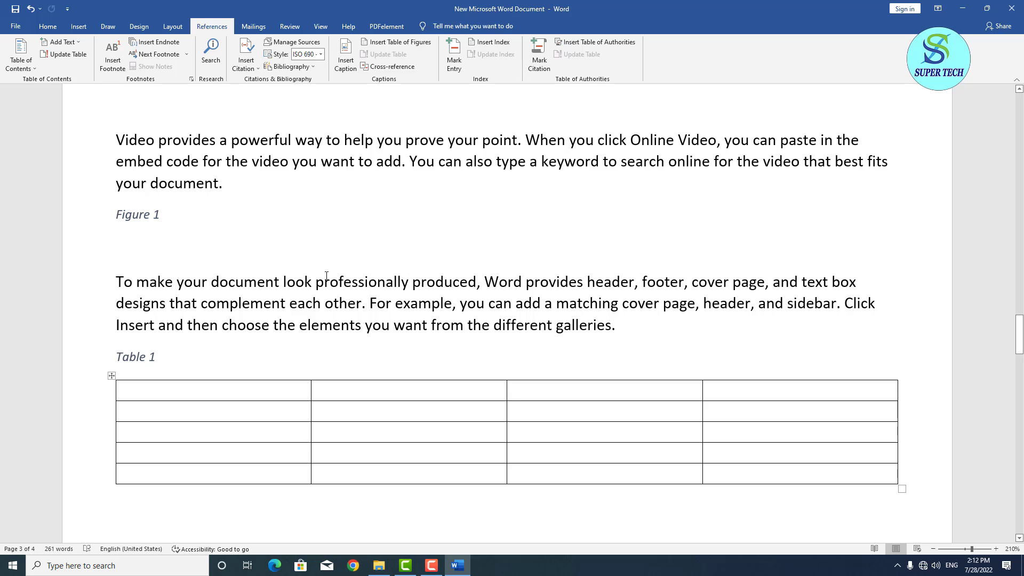
Mark the word 'professionally' as an index entry.
left_click_drag(315, 281, 407, 294)
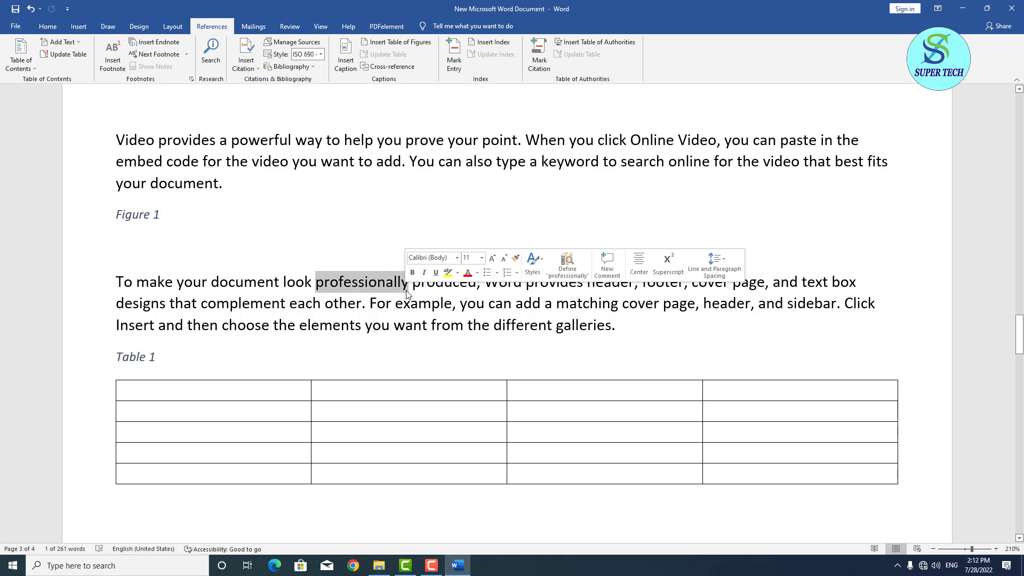
left_click(450, 69)
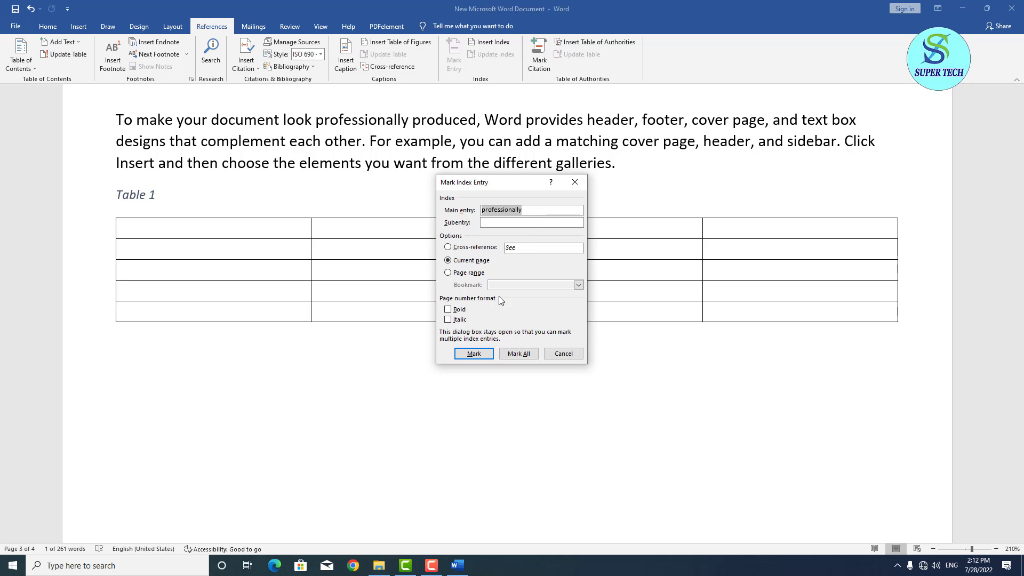
left_click(474, 353)
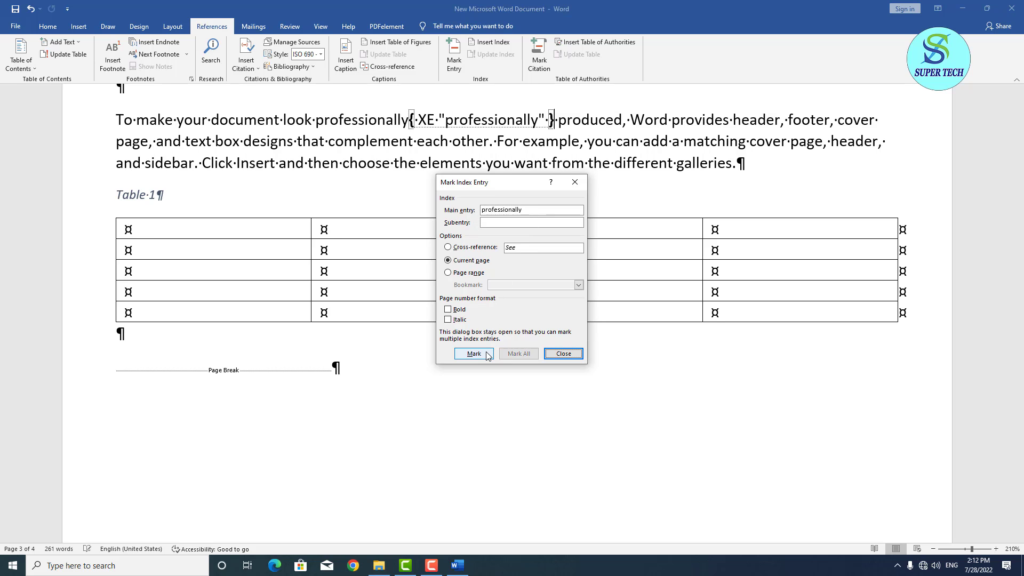
left_click(558, 354)
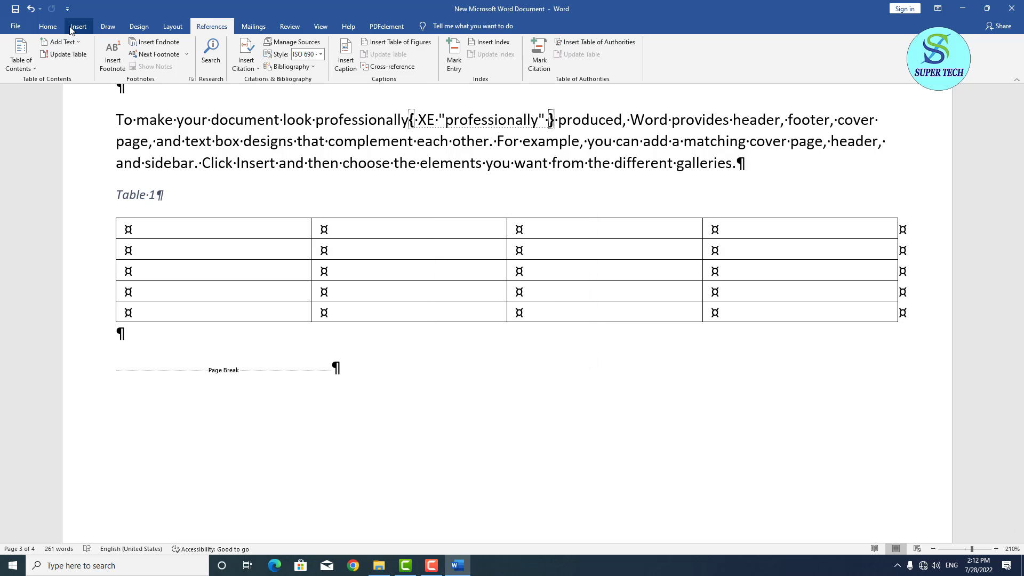
Turn off Show/Hide ¶ to hide the formatting marks and index fields.
left_click(51, 27)
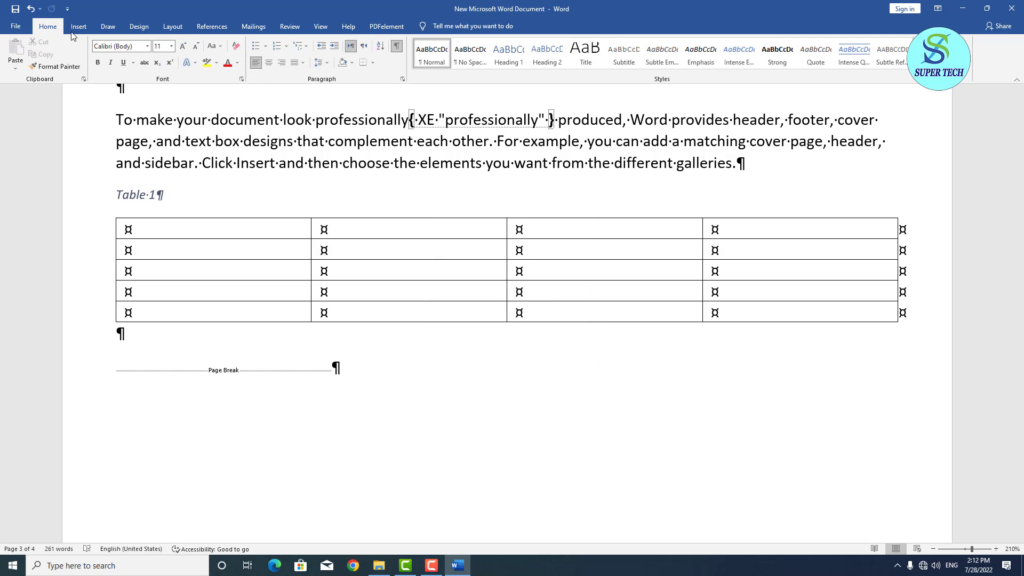
left_click(398, 50)
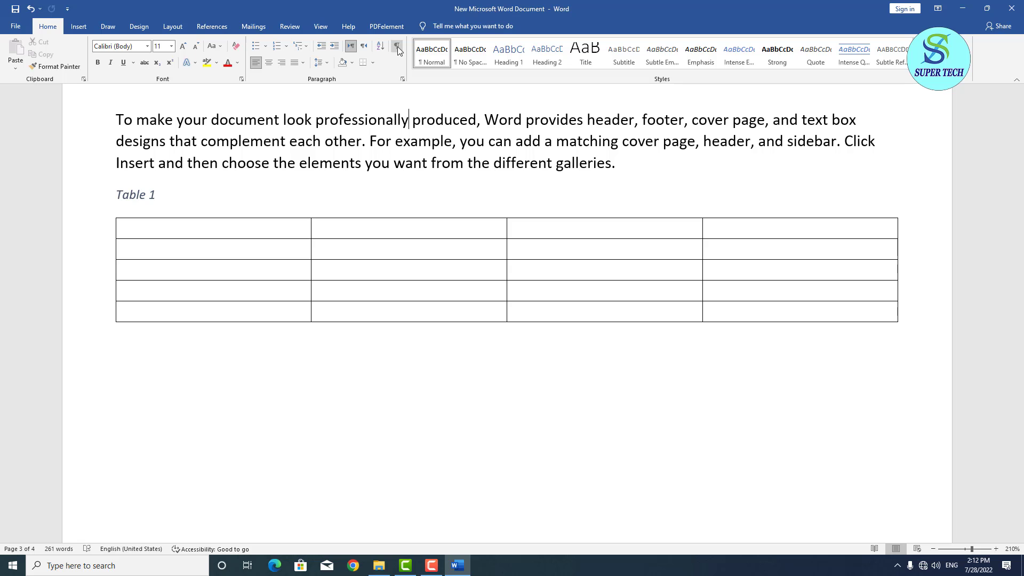
scroll(397, 240, "up", 2)
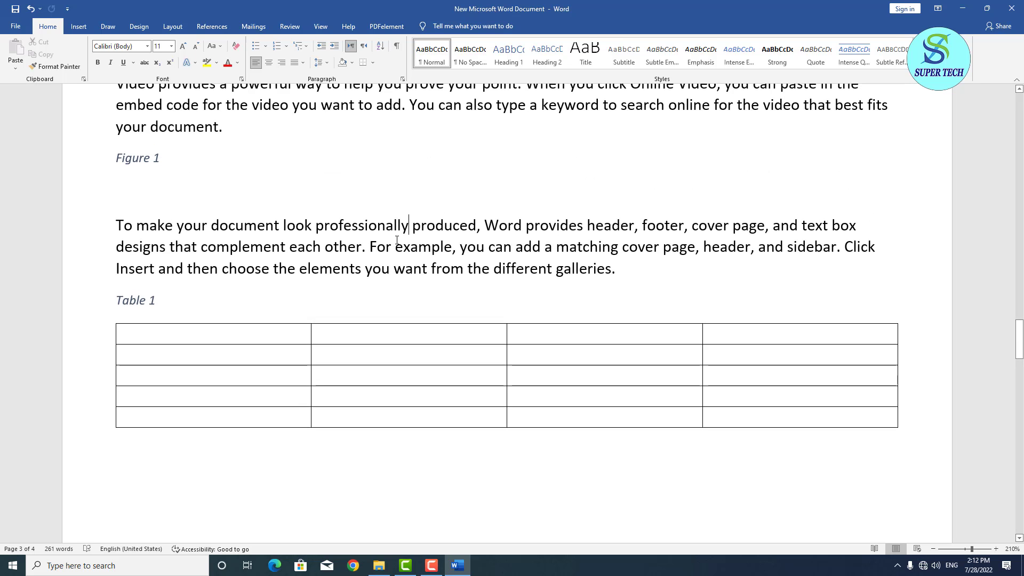
scroll(397, 240, "up", 4)
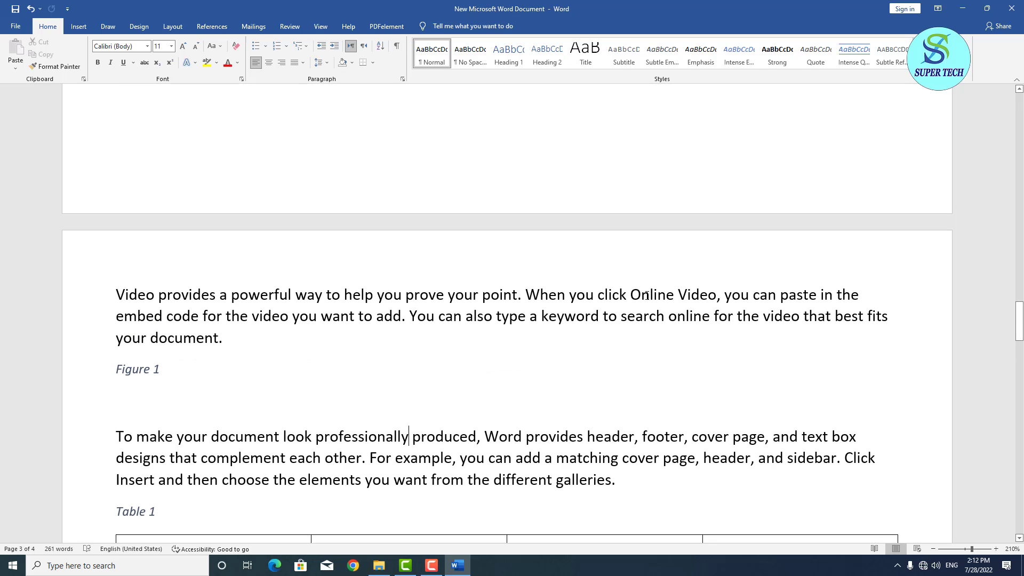
Mark 'Online Video' in the Video paragraph as an index entry.
left_click_drag(631, 295, 717, 295)
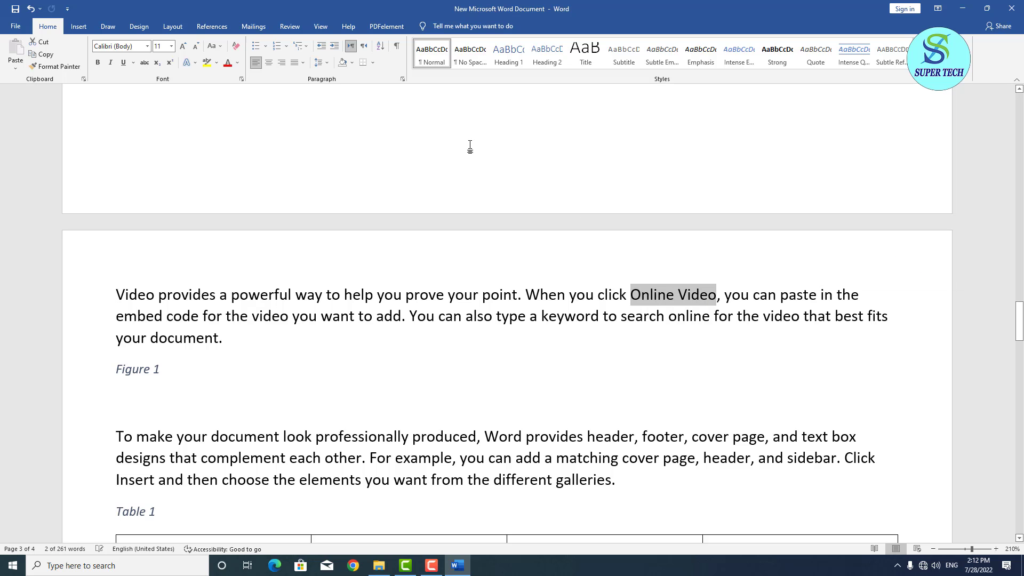
left_click(212, 26)
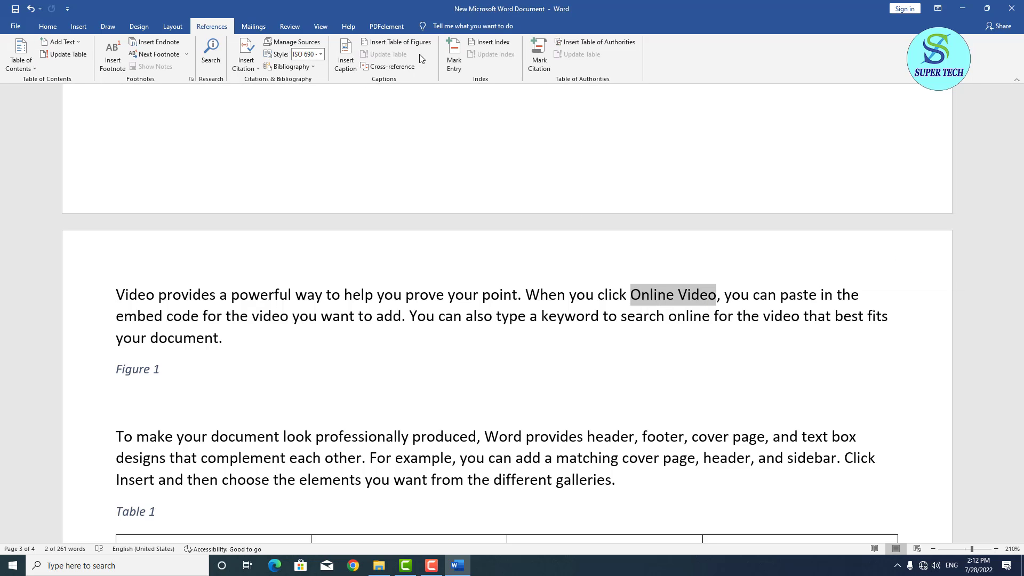
left_click(450, 63)
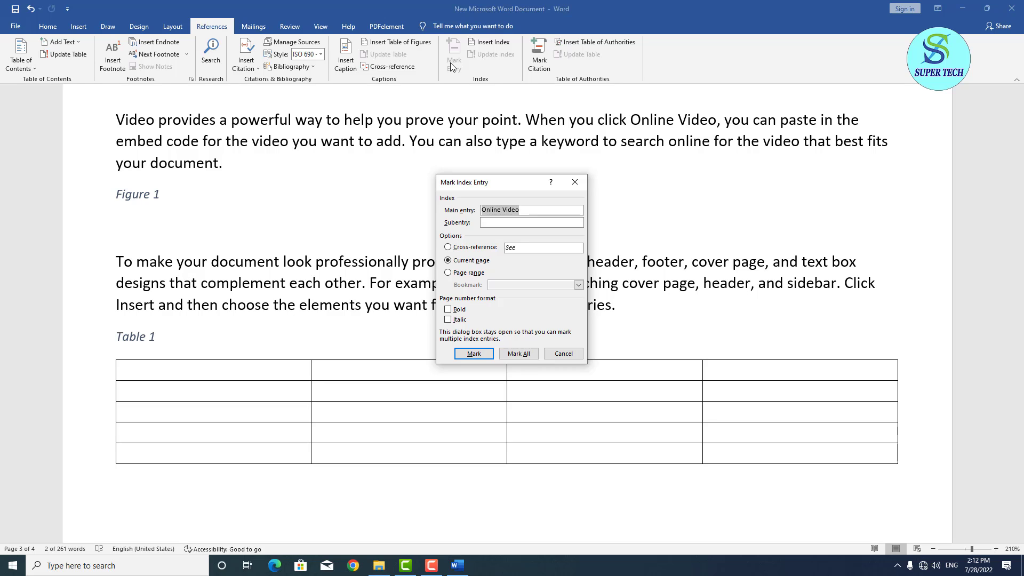
left_click(475, 356)
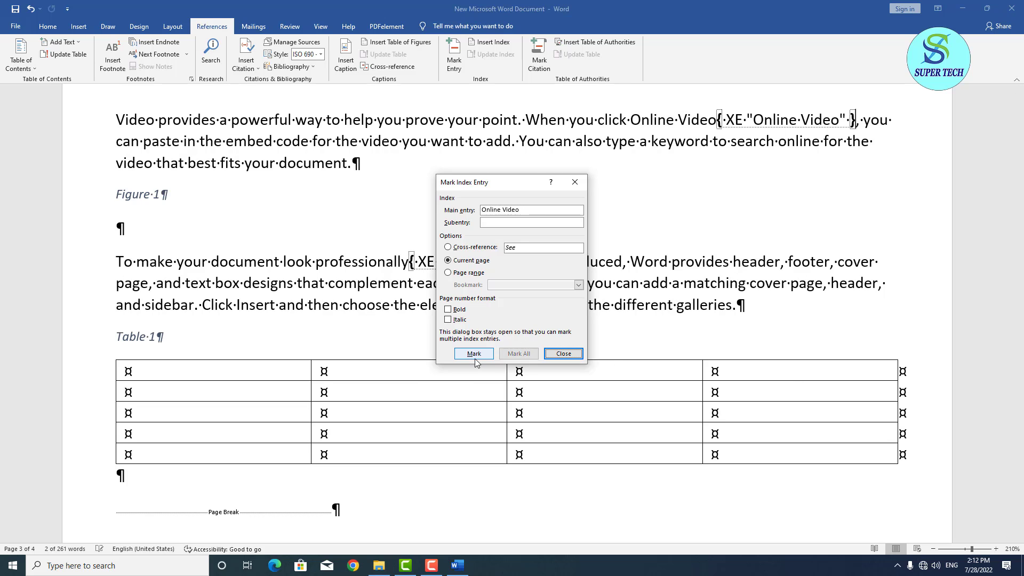
left_click(565, 354)
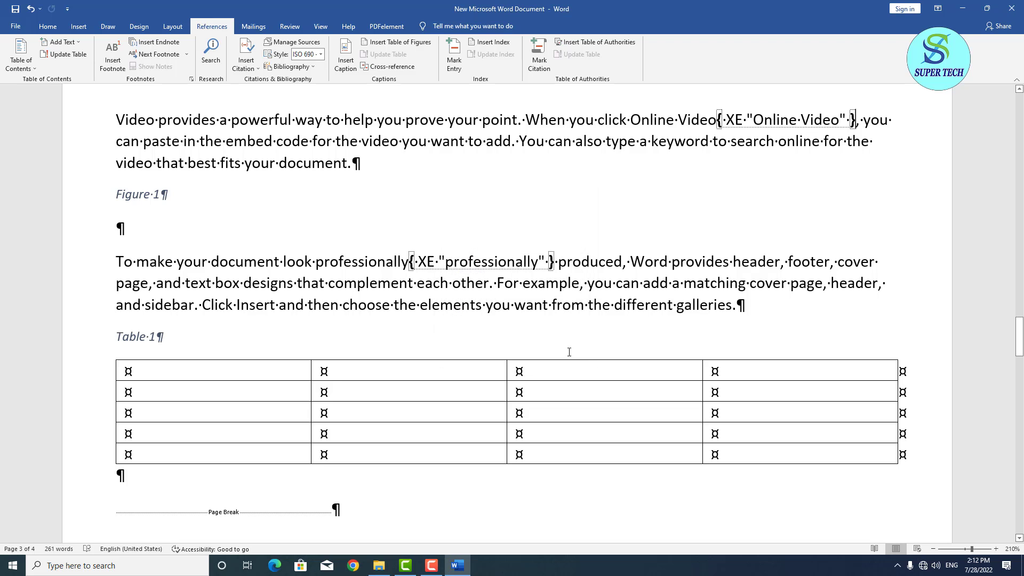
Switch off Show/Hide ¶ so the formatting marks are hidden again.
left_click(48, 26)
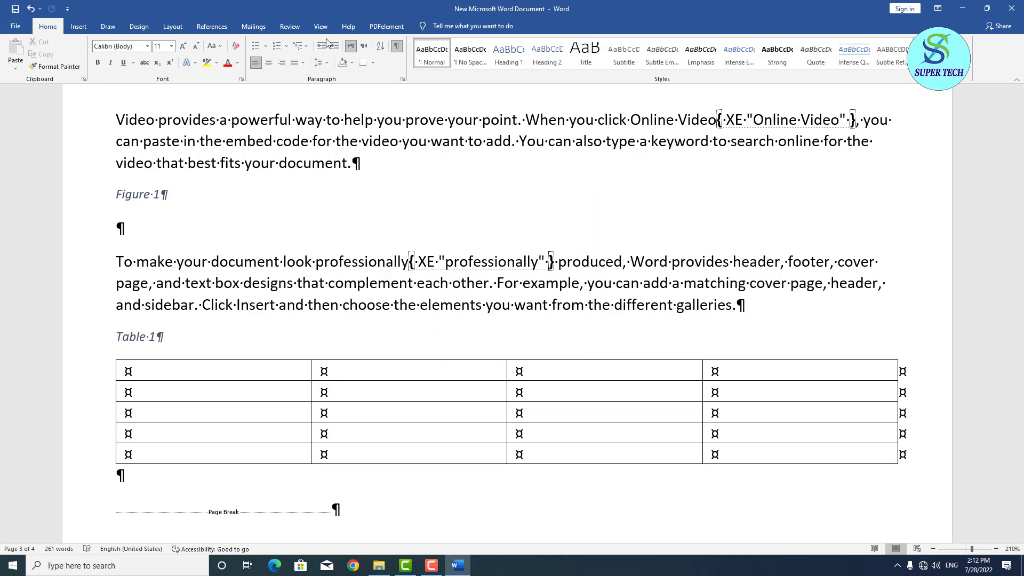
left_click(400, 48)
scroll(542, 320, "down", 5)
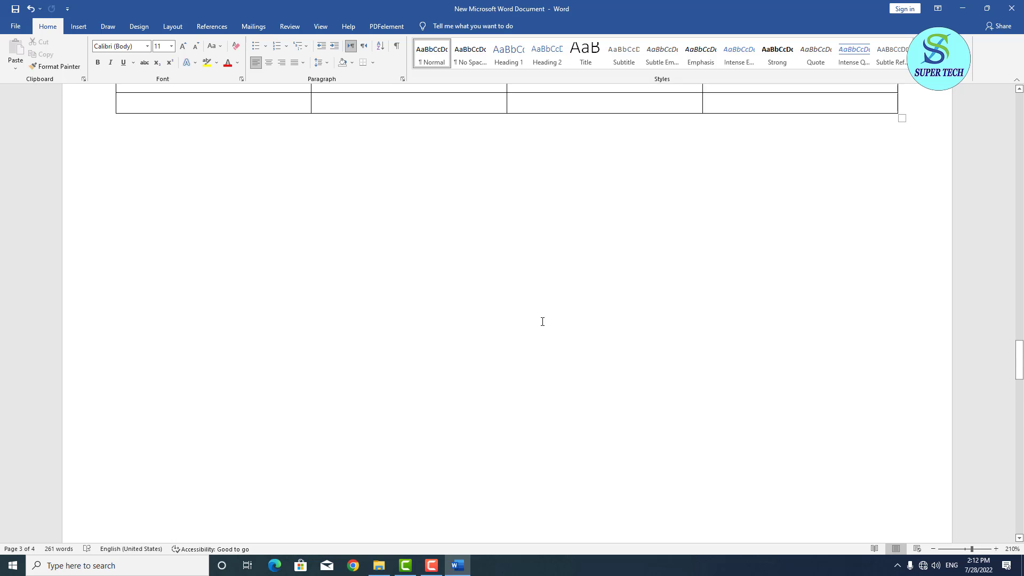
scroll(543, 322, "up", 8)
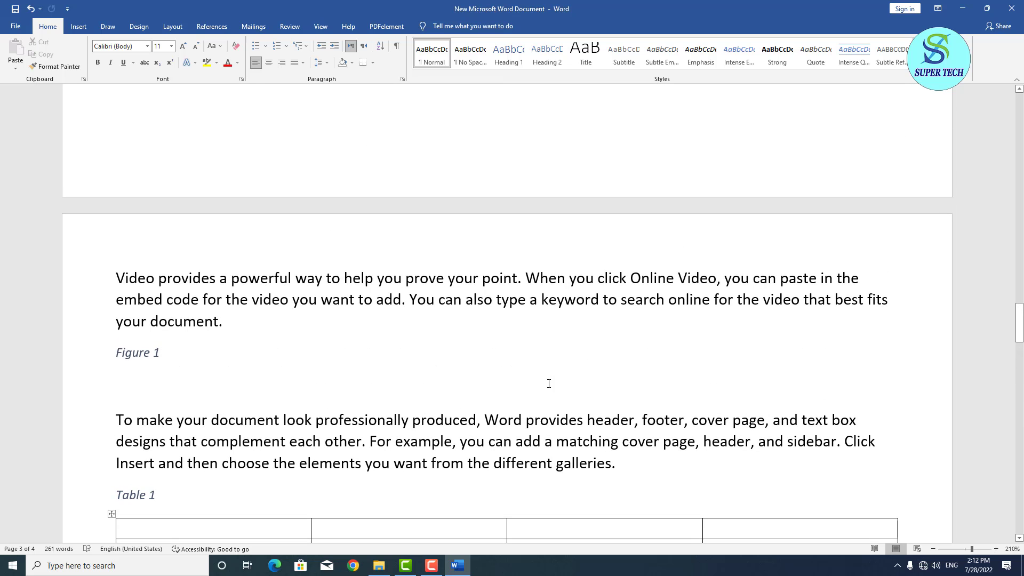
scroll(548, 384, "up", 15)
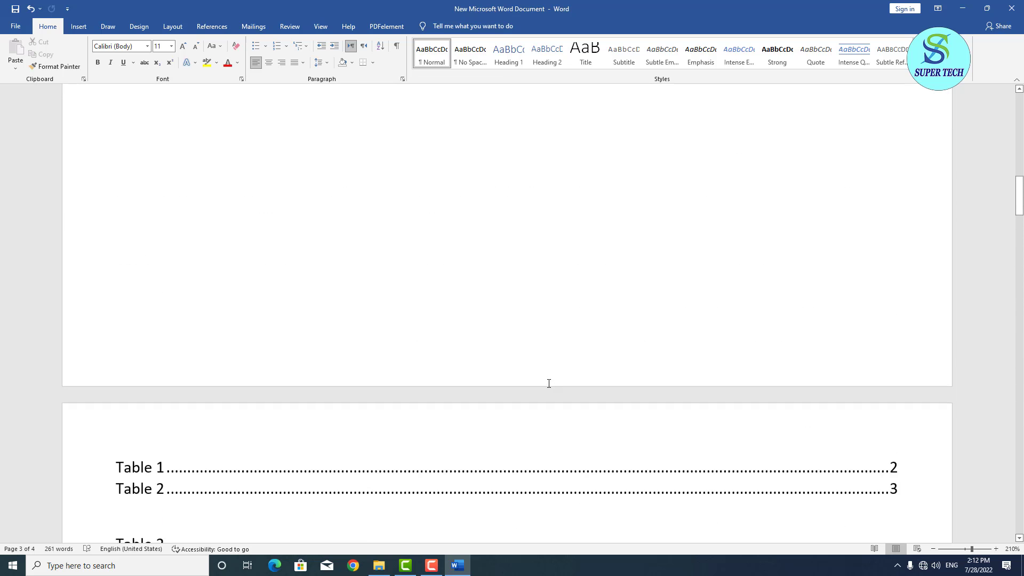
scroll(548, 384, "down", 15)
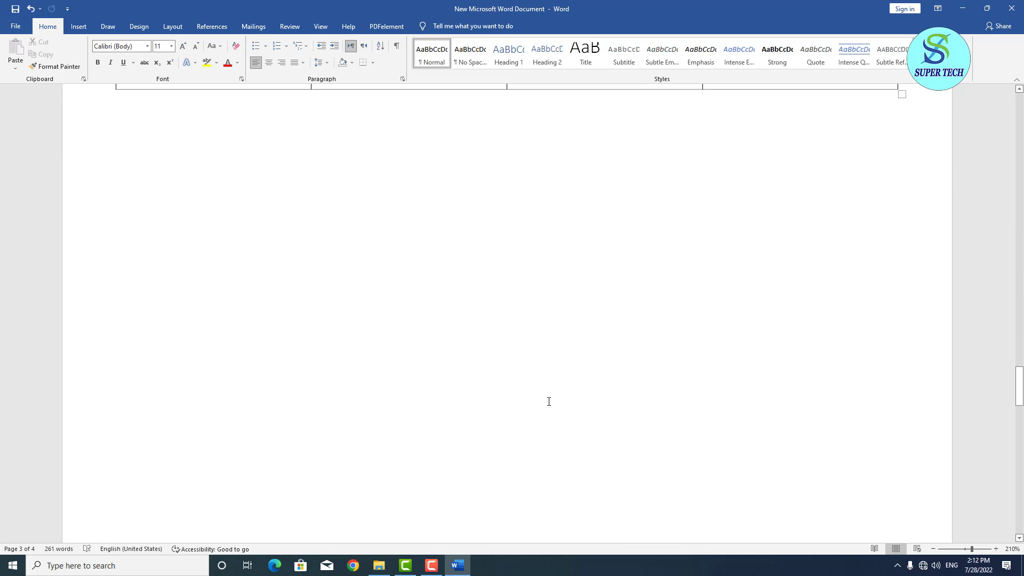
scroll(549, 402, "down", 8)
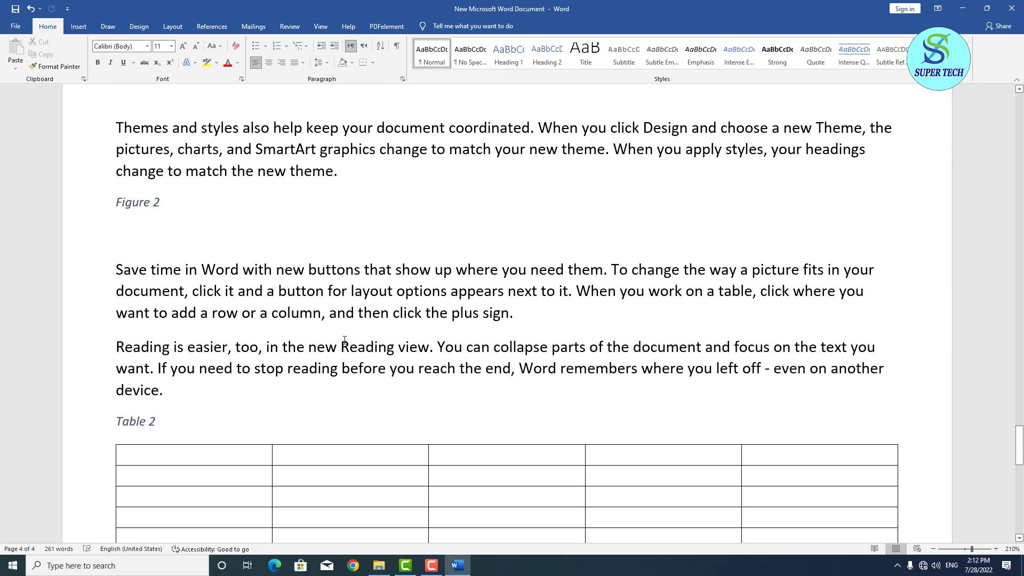
Mark 'Reading view' in the Reading paragraph as an index entry.
left_click_drag(342, 347, 421, 347)
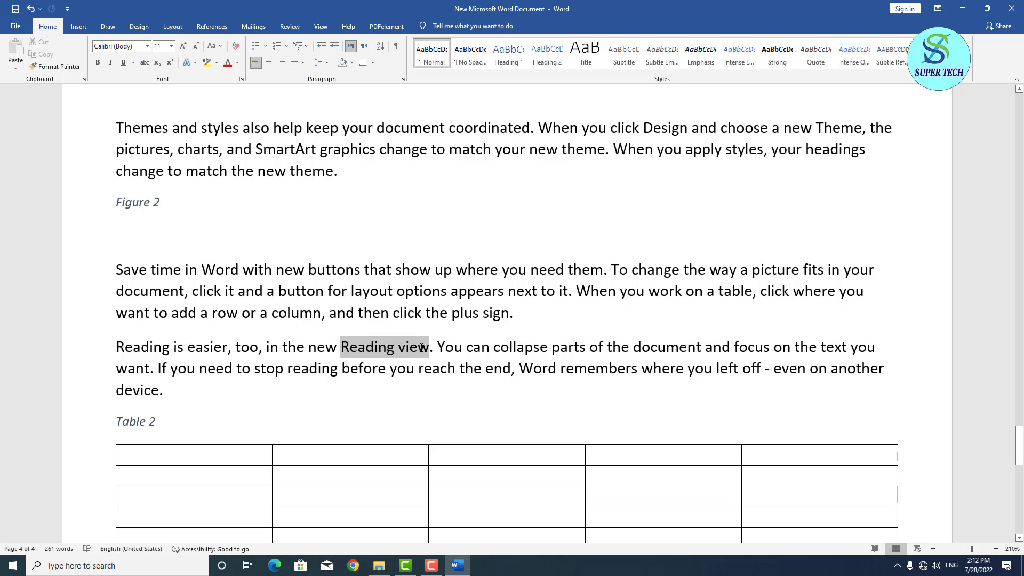
left_click(223, 28)
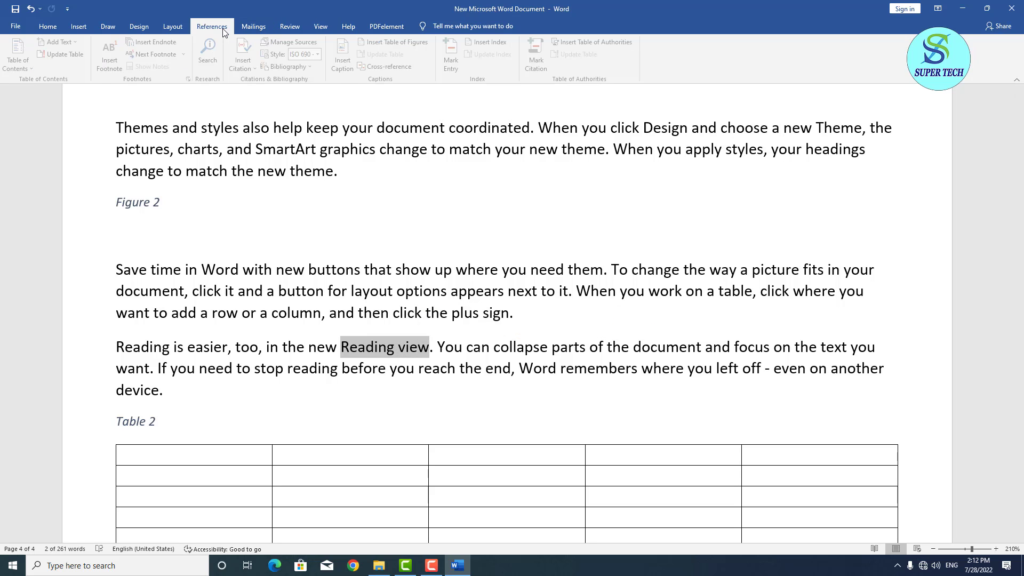
left_click(454, 67)
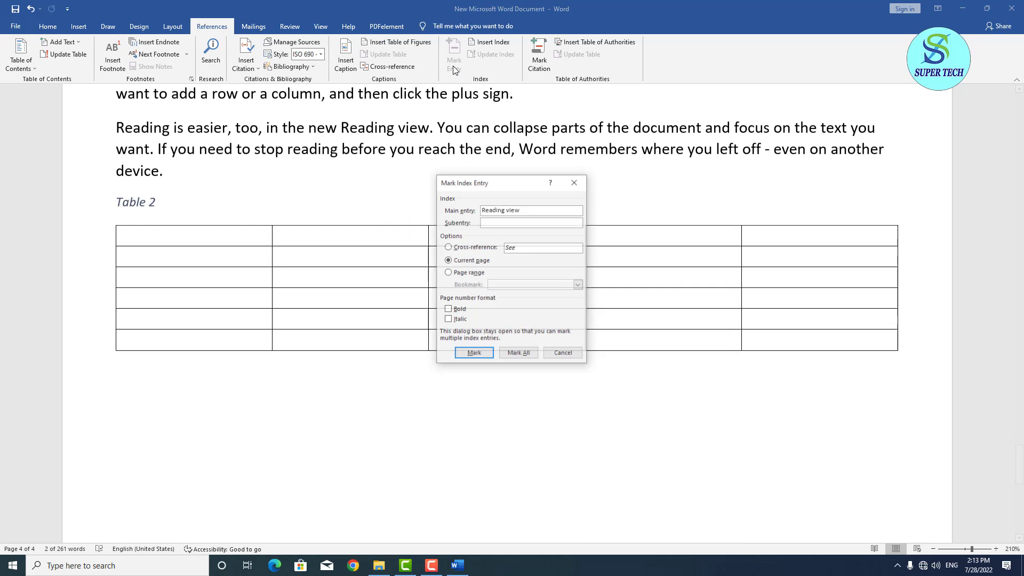
left_click(482, 358)
left_click(563, 354)
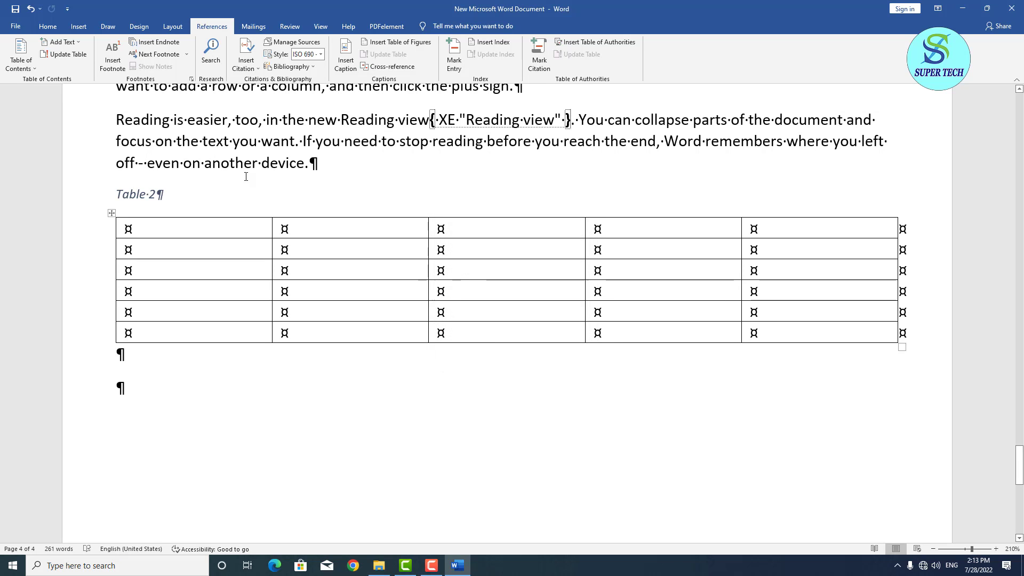
Hide the formatting marks and field codes with Show/Hide ¶.
left_click(48, 26)
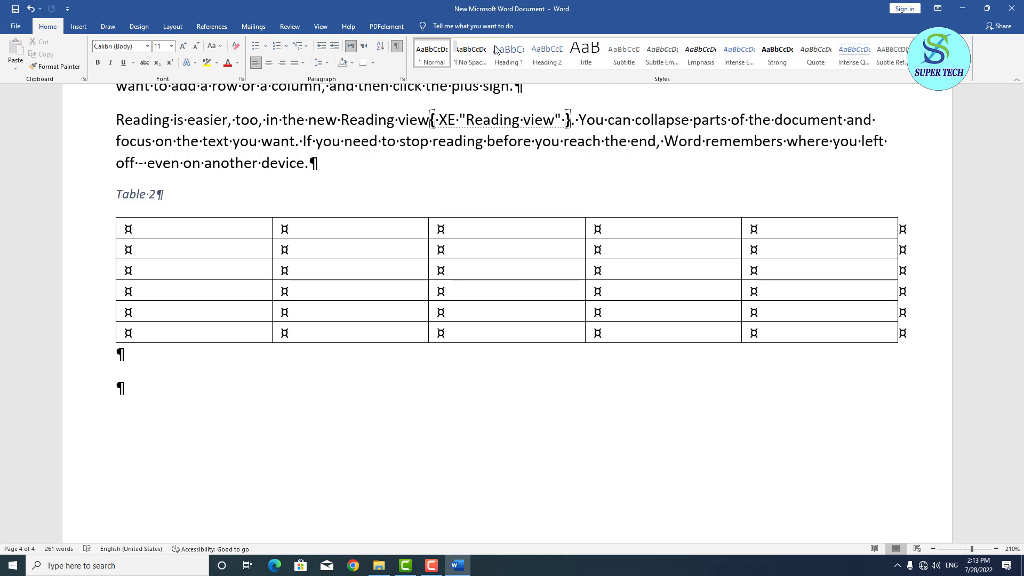
left_click(396, 46)
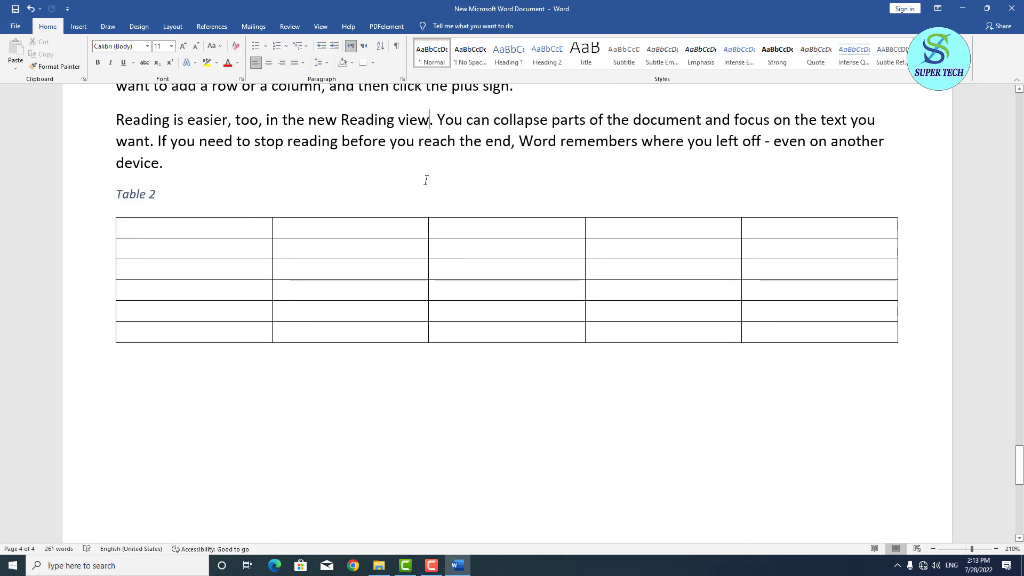
scroll(426, 180, "up", 15)
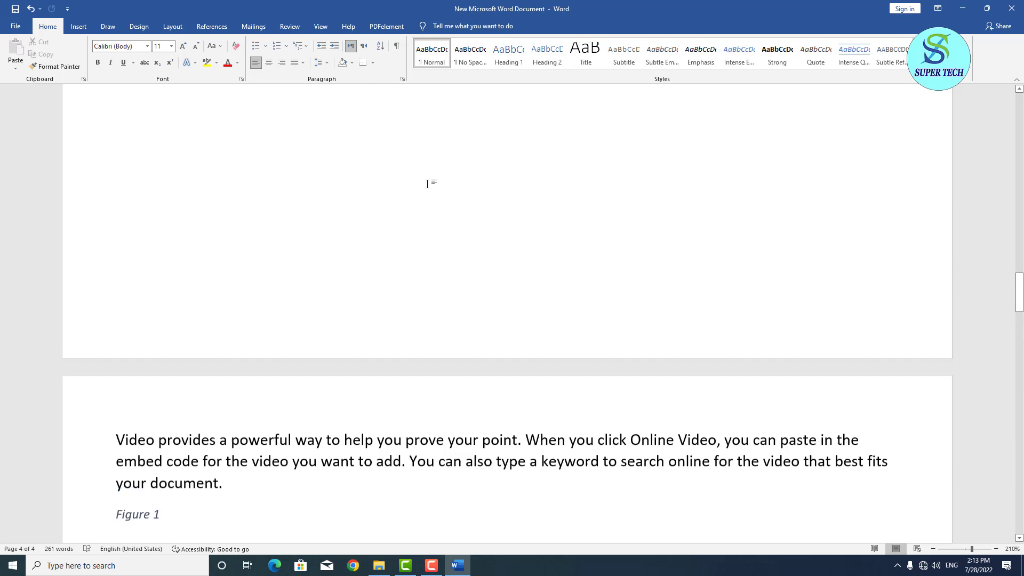
Remove the page break so the list of tables sits under the list of figures.
scroll(427, 184, "up", 15)
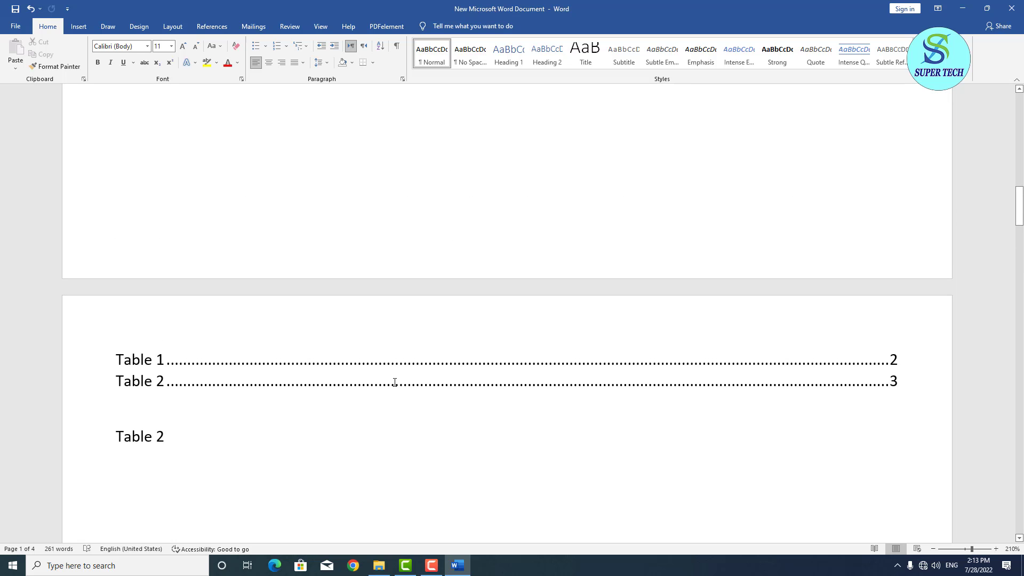
scroll(491, 379, "up", 10)
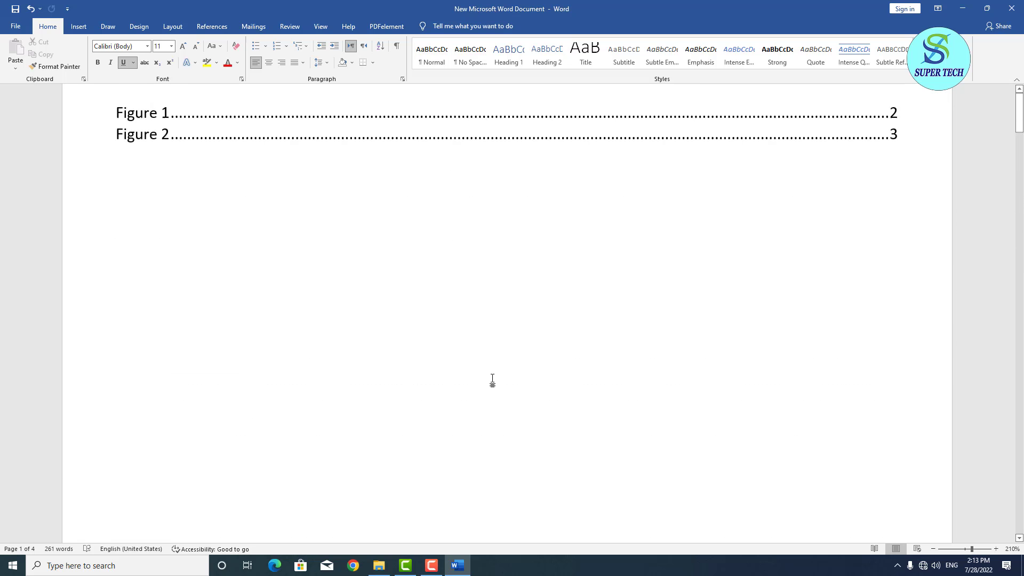
scroll(492, 379, "up", 2)
left_click(310, 228)
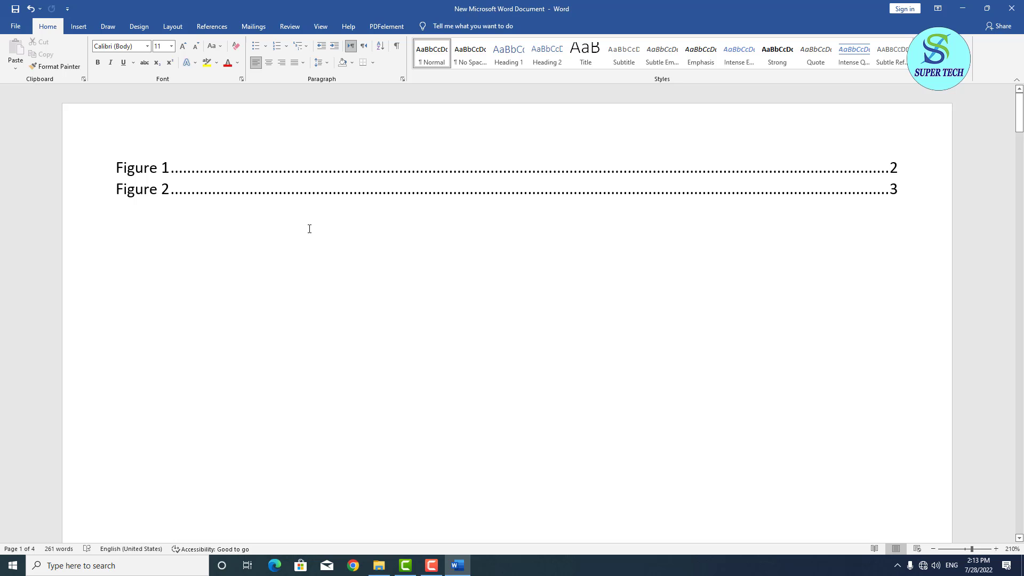
key("Return")
scroll(310, 229, "up", 7)
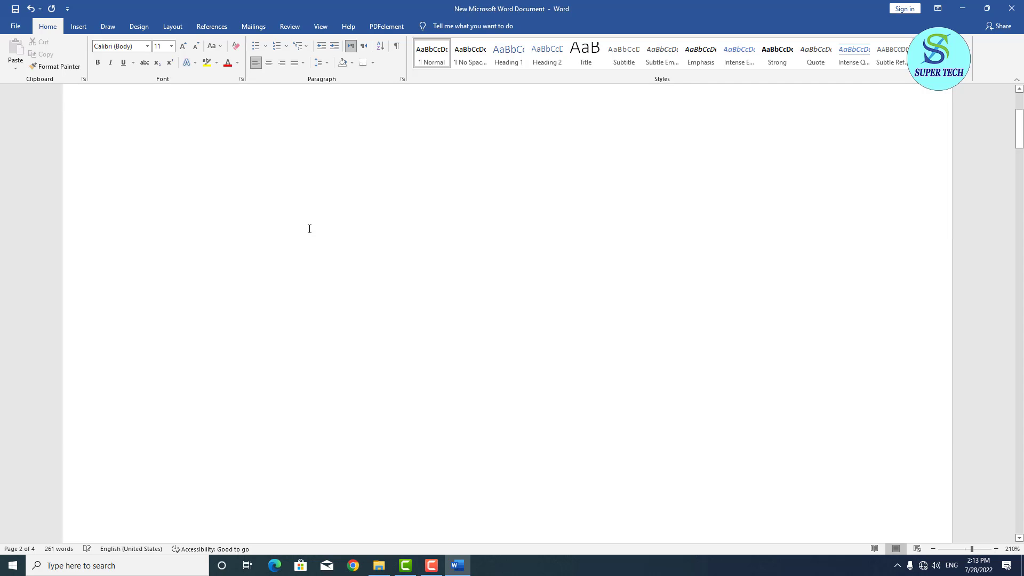
key("BackSpace")
key("BackSpace")
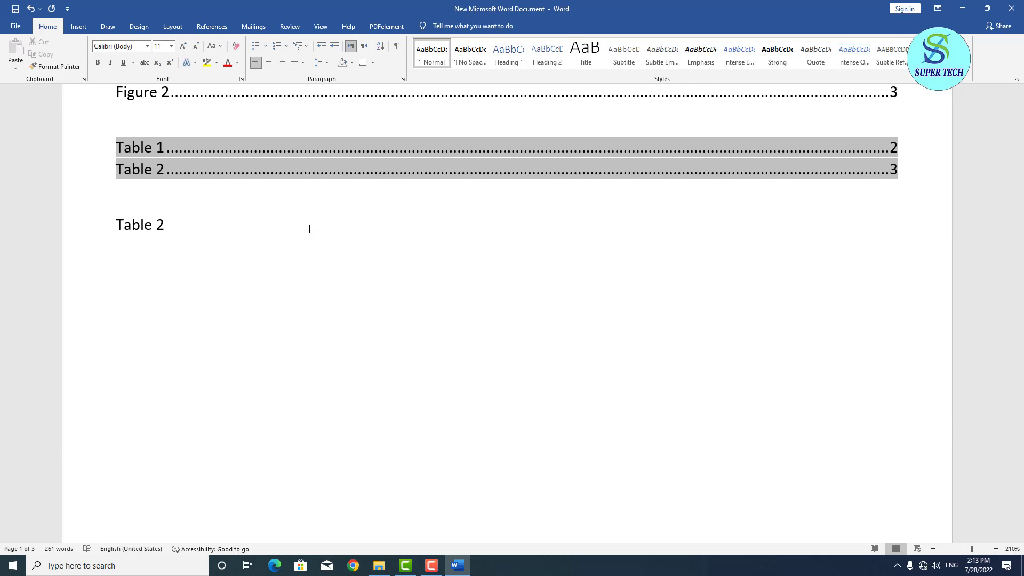
Delete the stray 'Table 2' line below the list of tables.
left_click(144, 268)
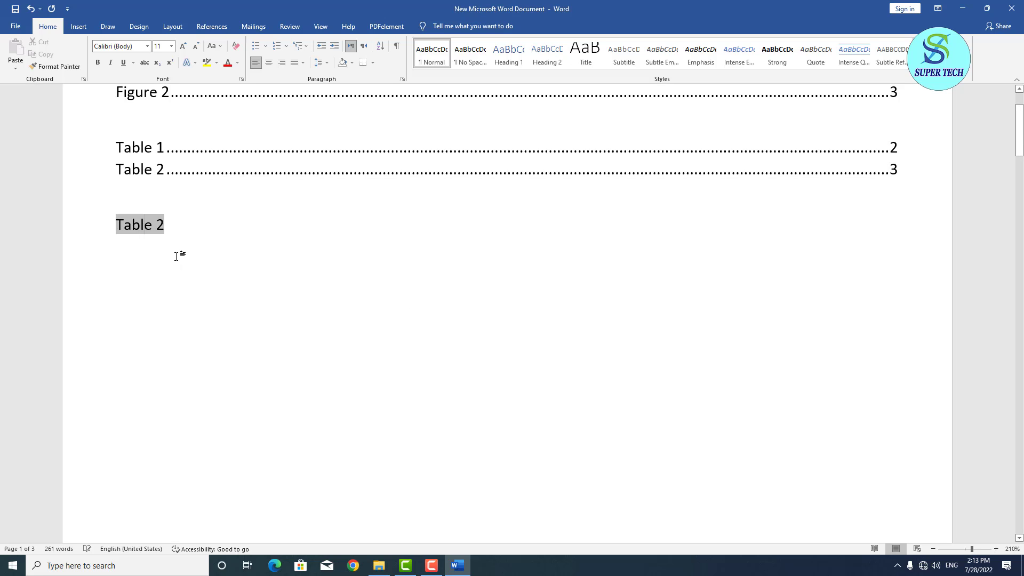
left_click(178, 220)
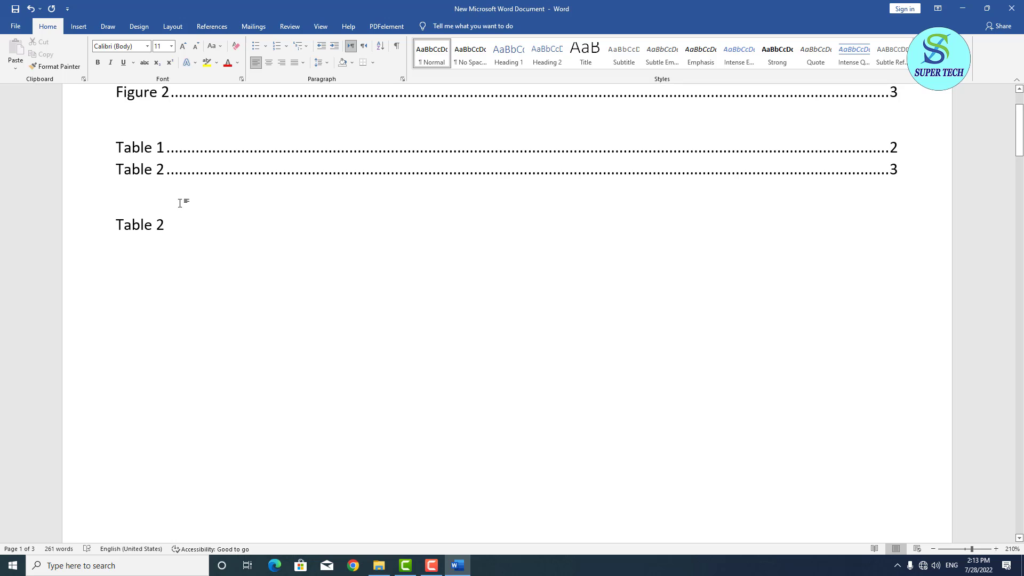
left_click_drag(181, 228, 127, 242)
key("Delete")
scroll(221, 134, "up", 3)
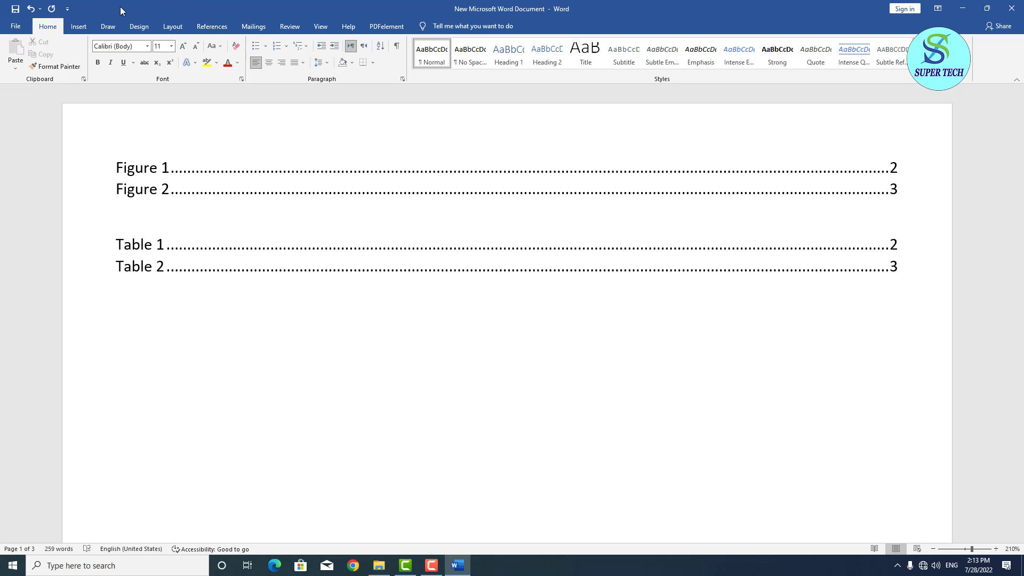
Insert a default index listing Online Video, professionally and Reading view with page numbers.
left_click(213, 28)
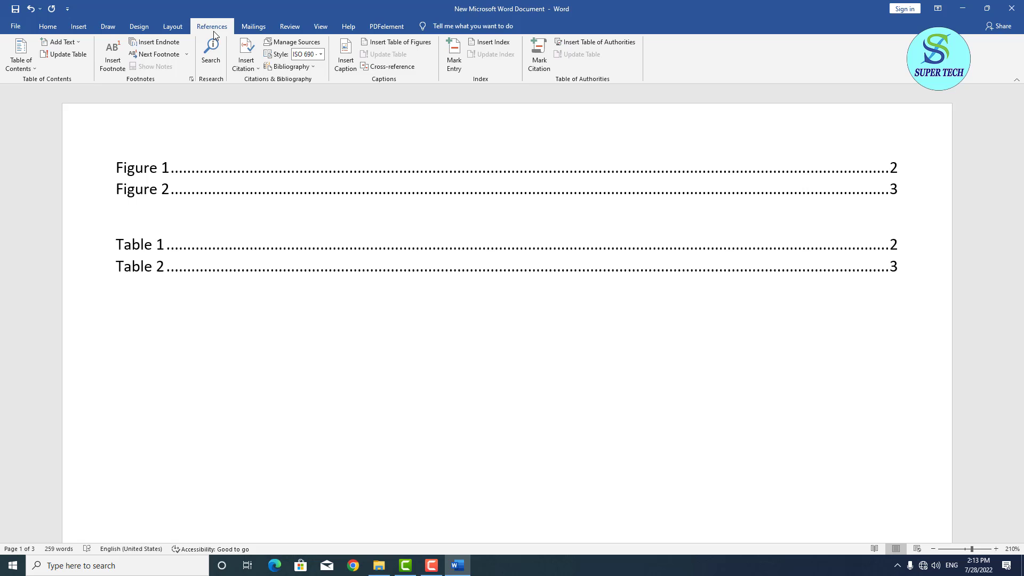
left_click(504, 44)
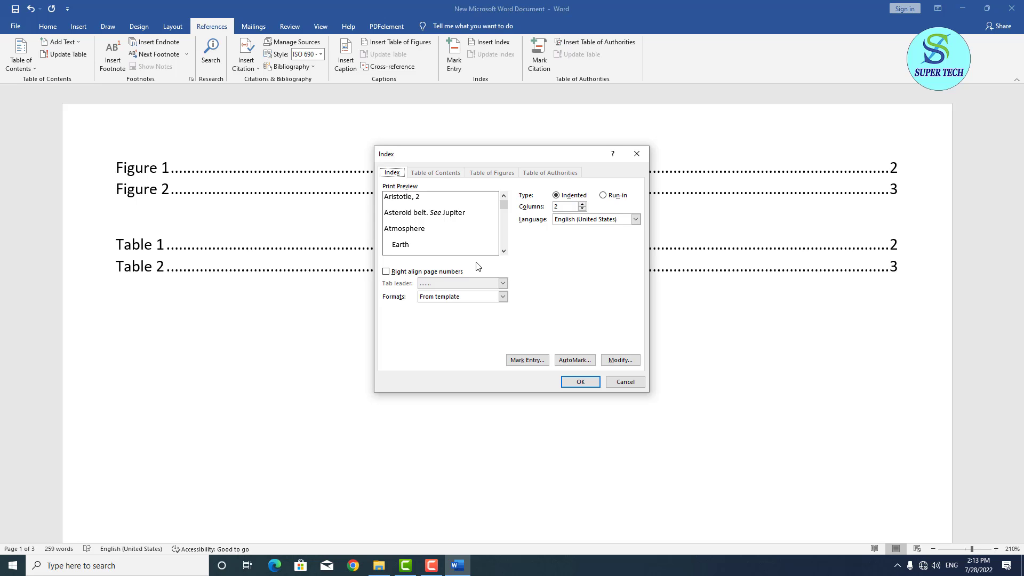
left_click(582, 381)
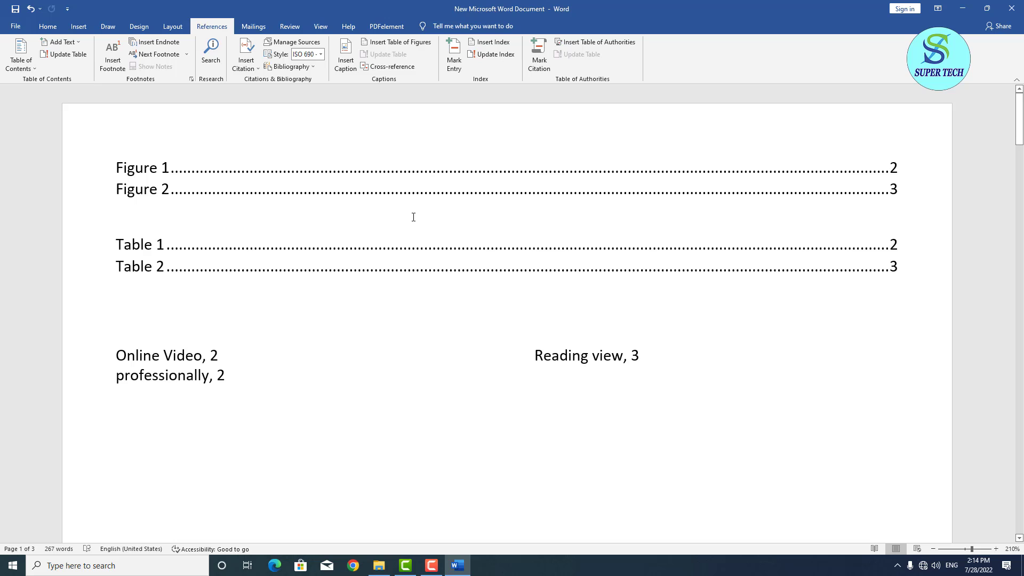
Replace the index with a 1-column version using right-aligned page numbers and dotted leaders.
left_click(216, 358)
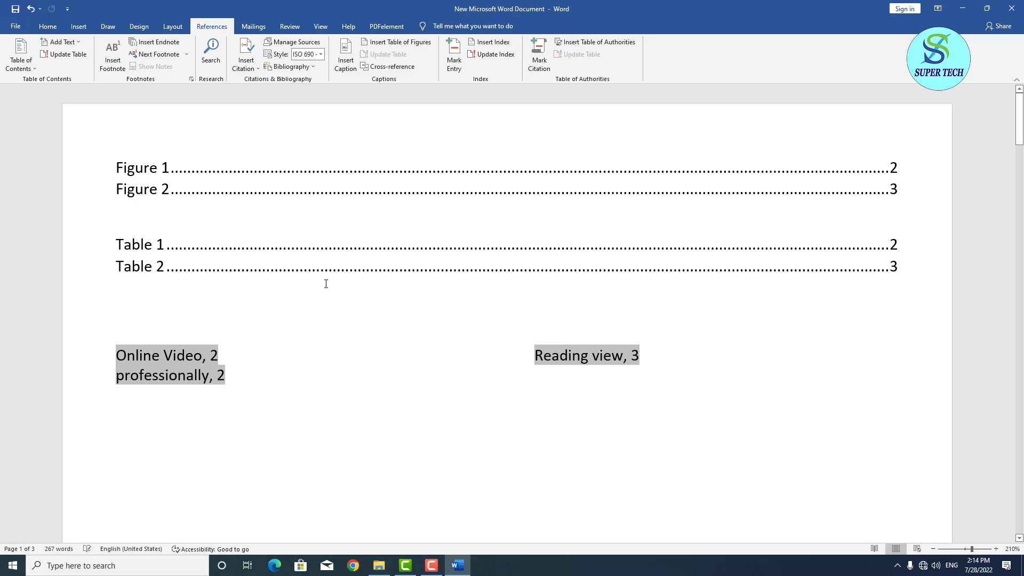
left_click(502, 50)
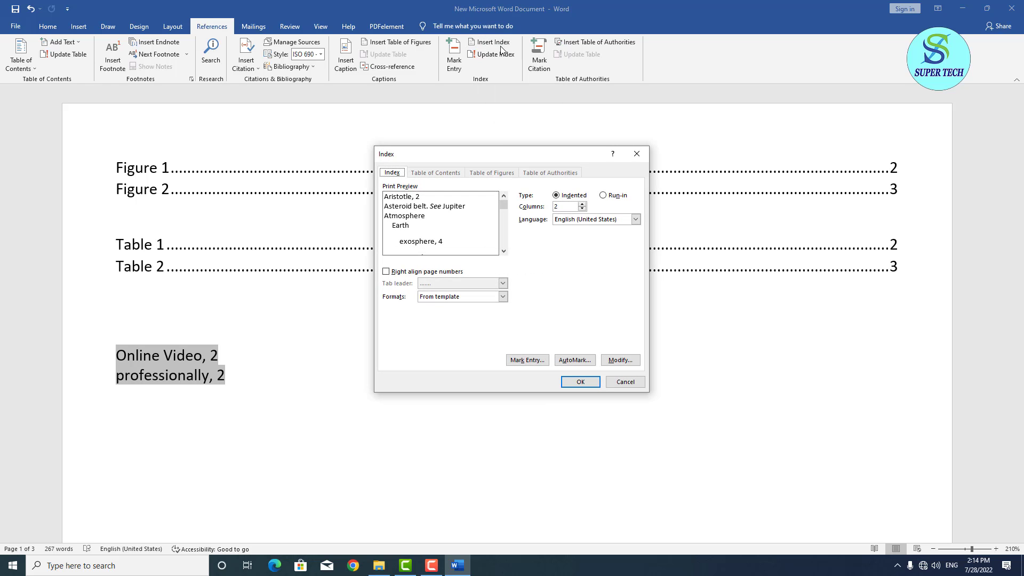
left_click(582, 209)
left_click(421, 273)
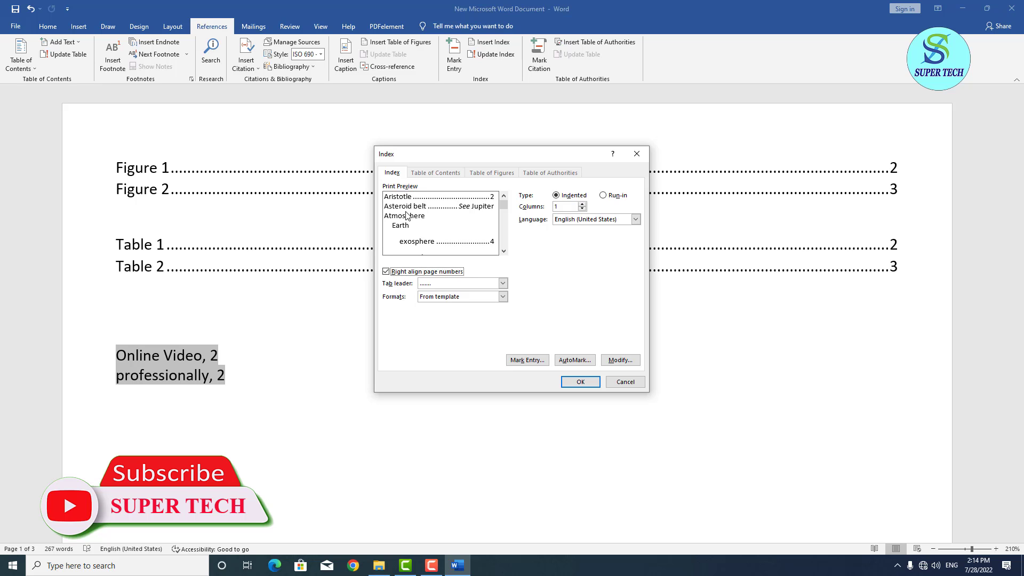
left_click(580, 382)
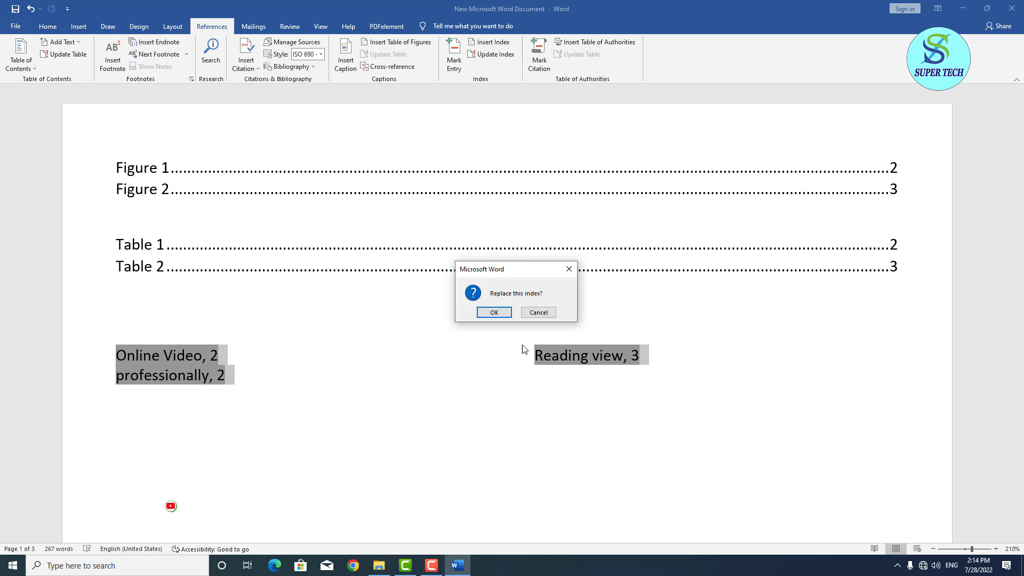
left_click(491, 313)
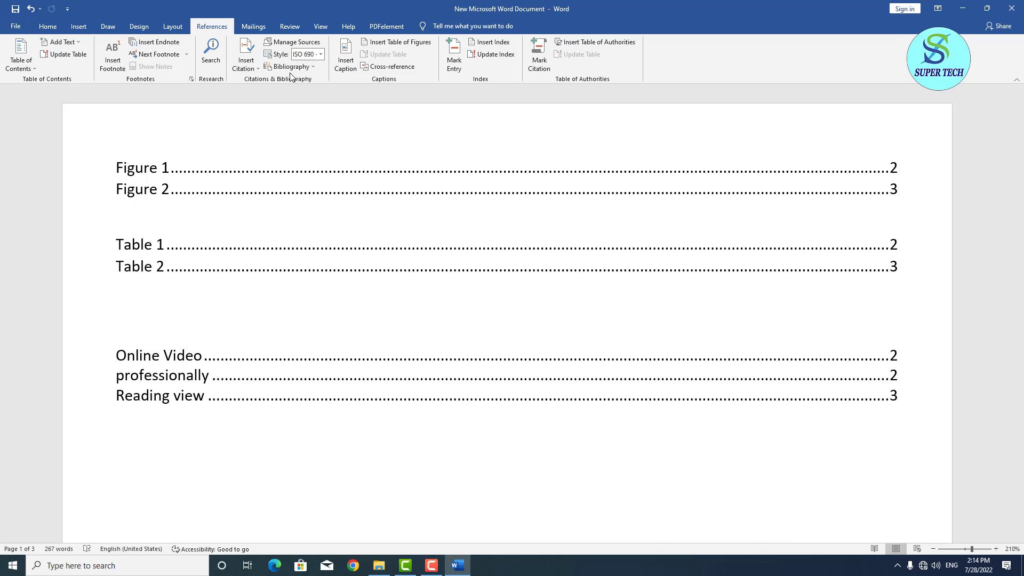
Create a book source (author's name, 'MS WORD 2019', 2022, DERA GHAZI KHAN) and insert its citation.
left_click(257, 63)
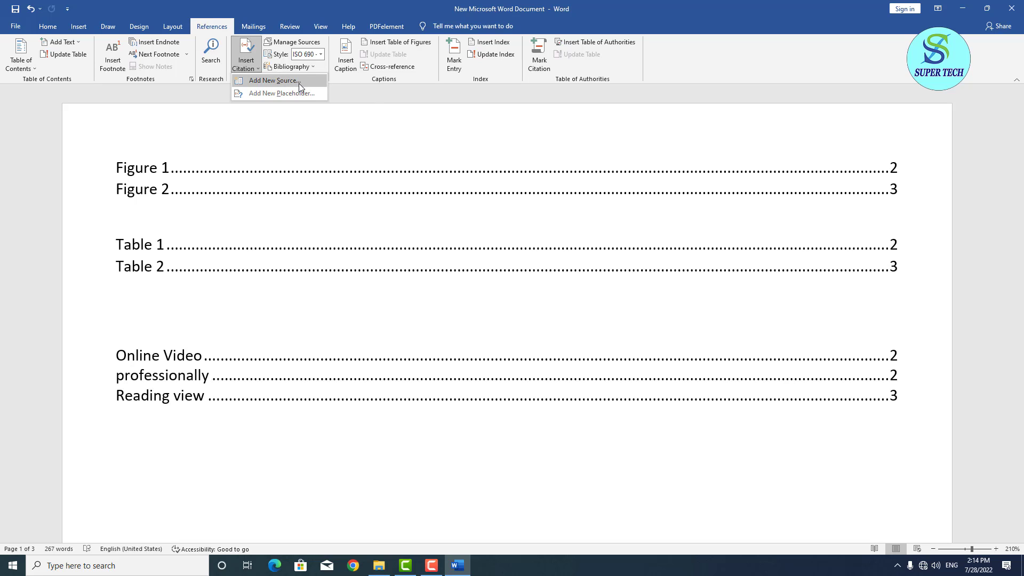
left_click(319, 75)
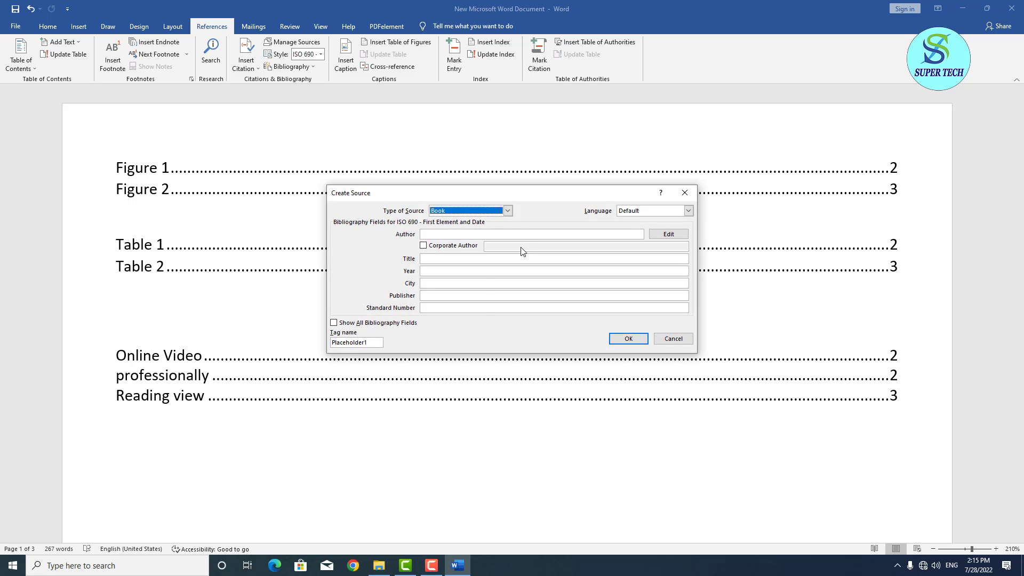
left_click(524, 232)
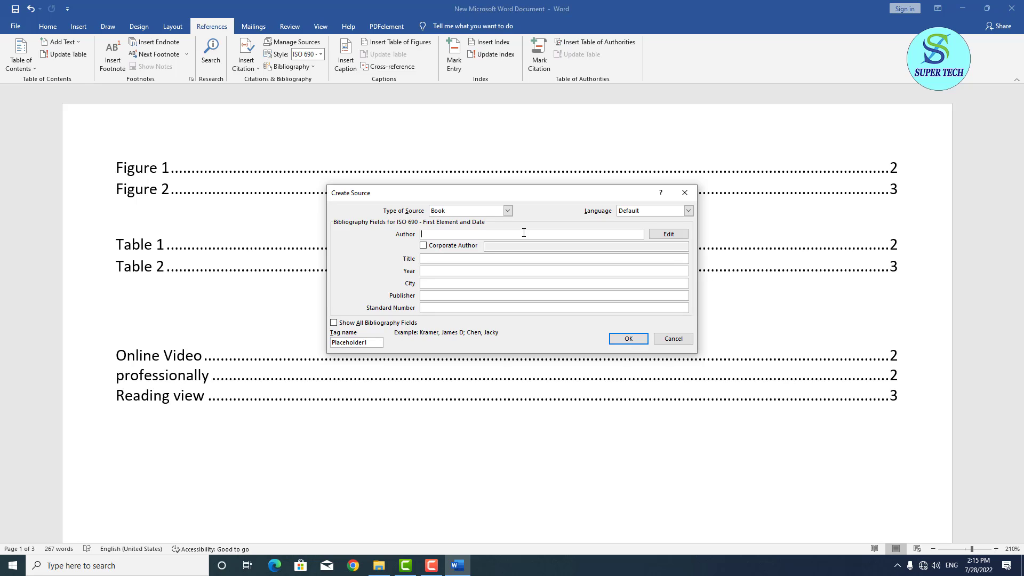
left_click(494, 259)
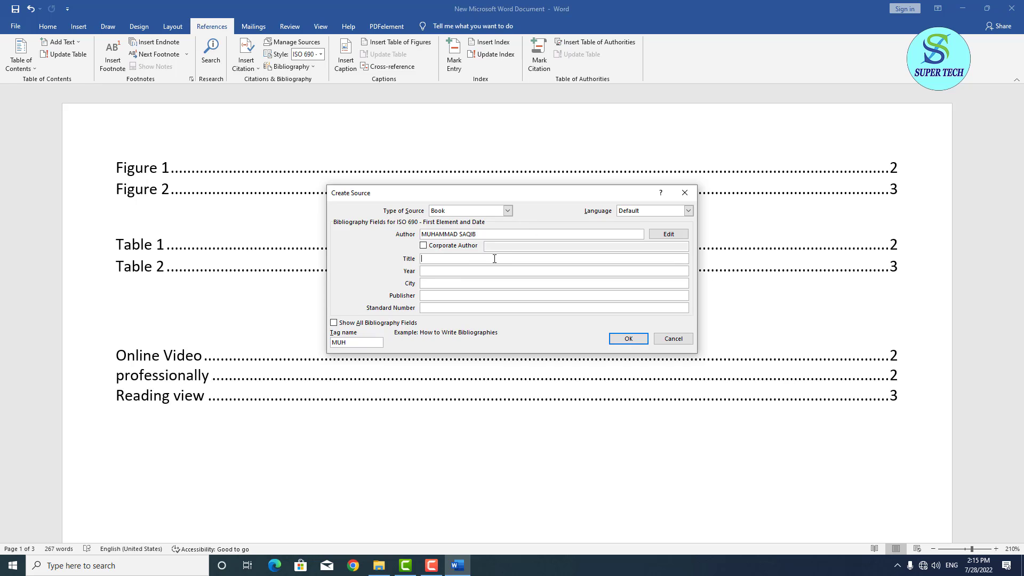
type("MS WORD 2019")
left_click(493, 270)
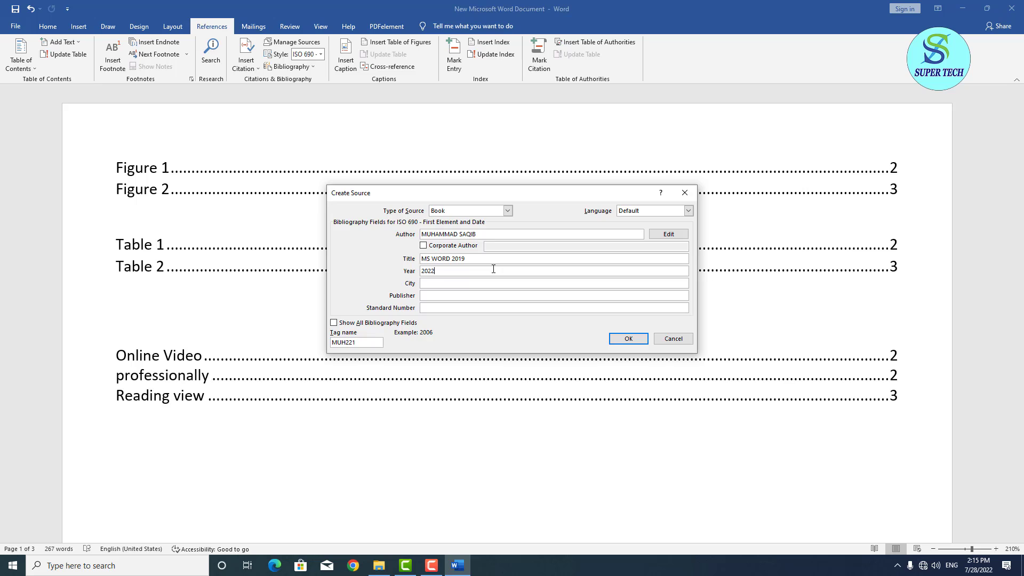
left_click(487, 283)
type("DERA GHAZI KHAN")
left_click(626, 339)
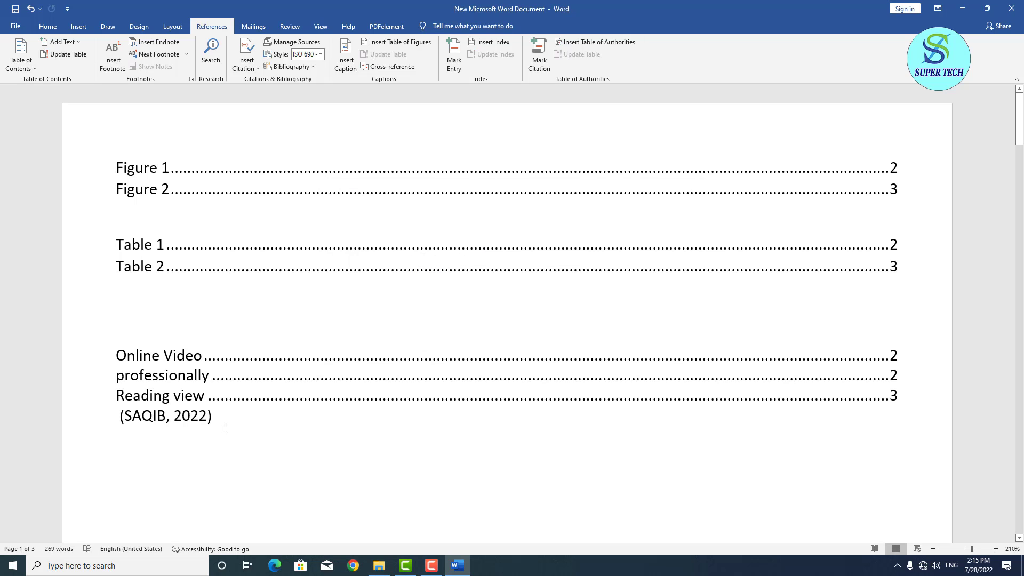
Replace the inserted citation line with a bibliography built from the new MS WORD 2019 source.
triple_click(226, 417)
key("Delete")
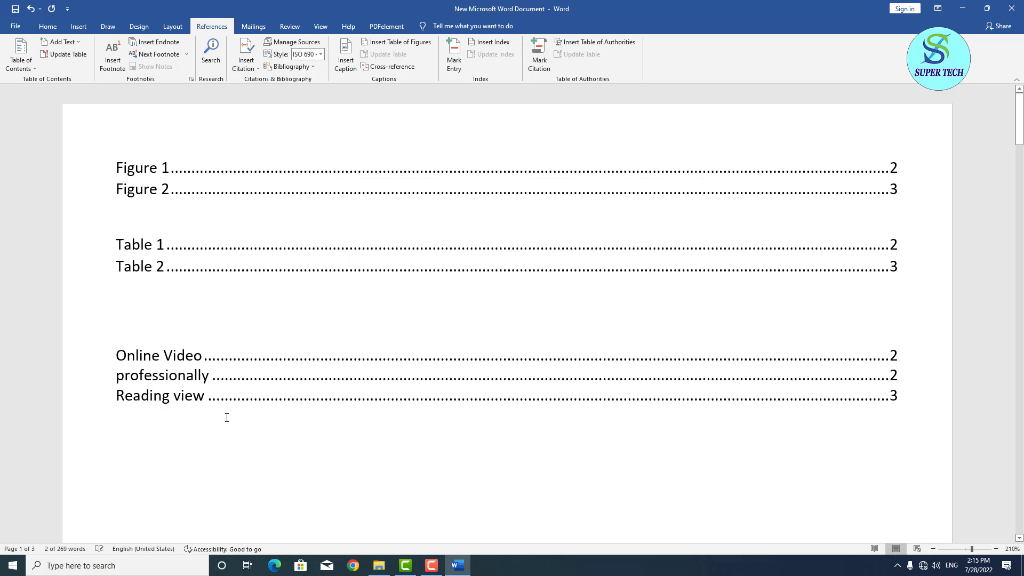
left_click(313, 69)
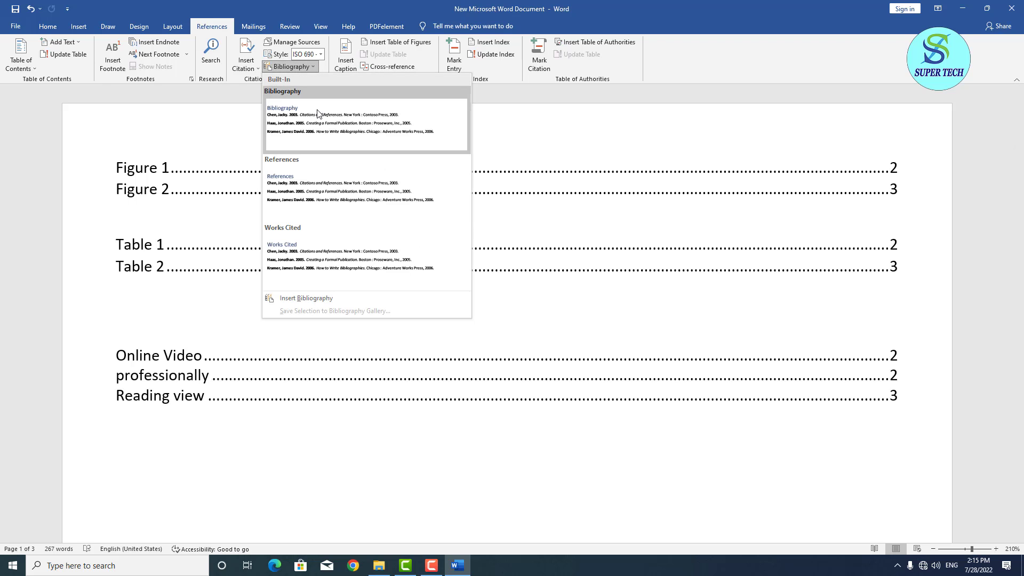
left_click(343, 138)
scroll(305, 154, "up", 4)
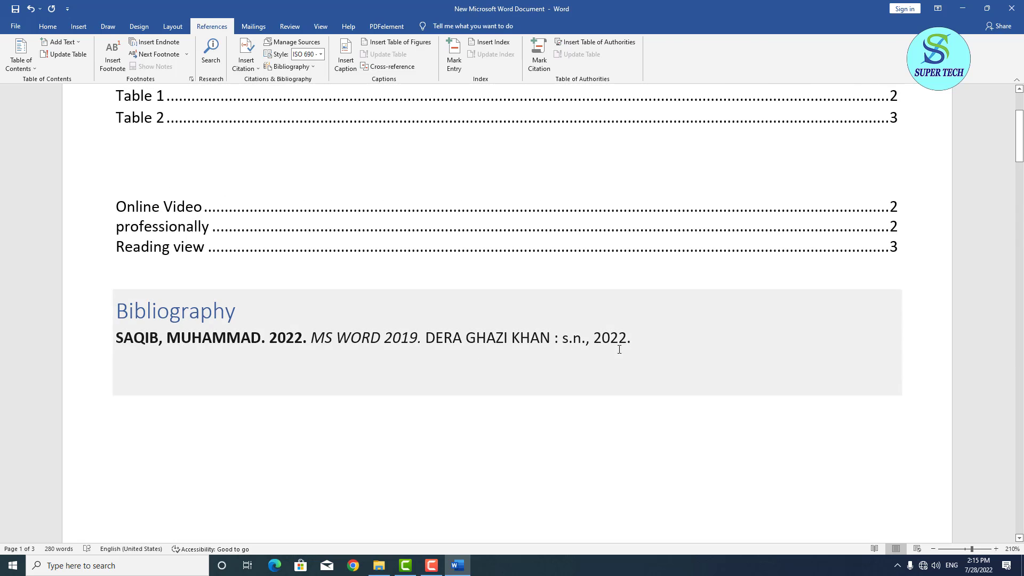
Mark the selected Bibliography text as a table-of-authorities citation.
left_click_drag(633, 342, 115, 315)
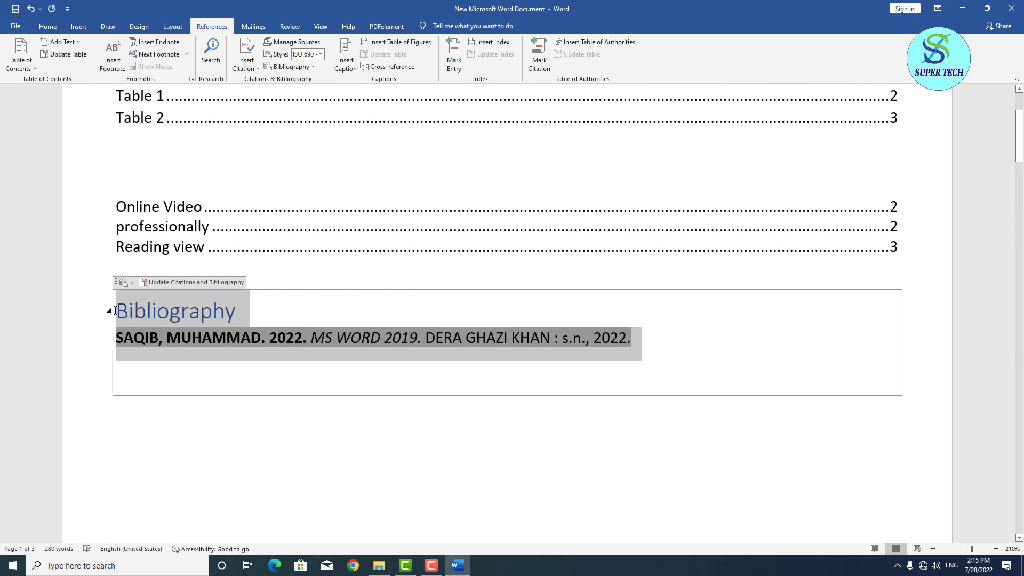
left_click(540, 64)
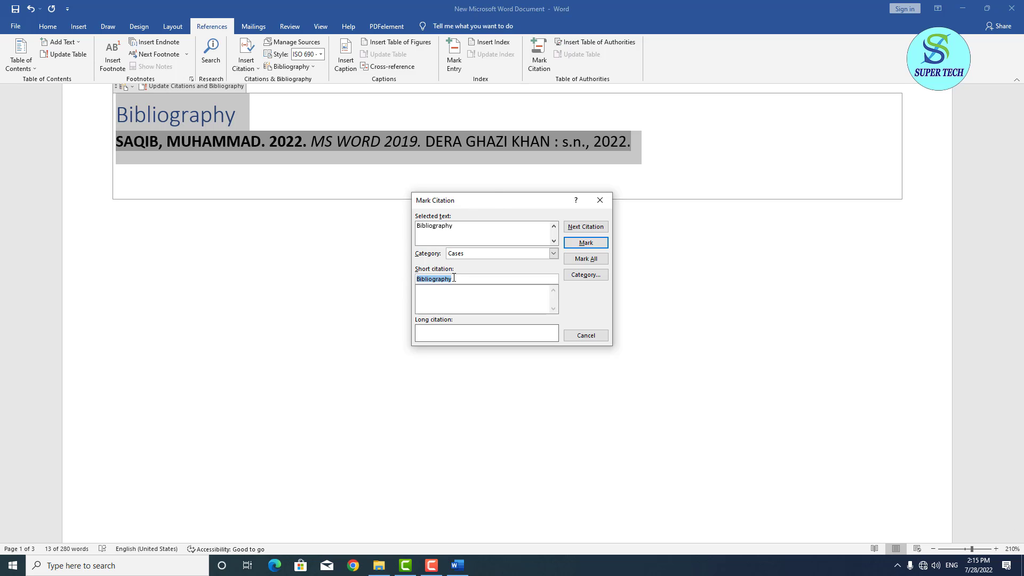
left_click(586, 242)
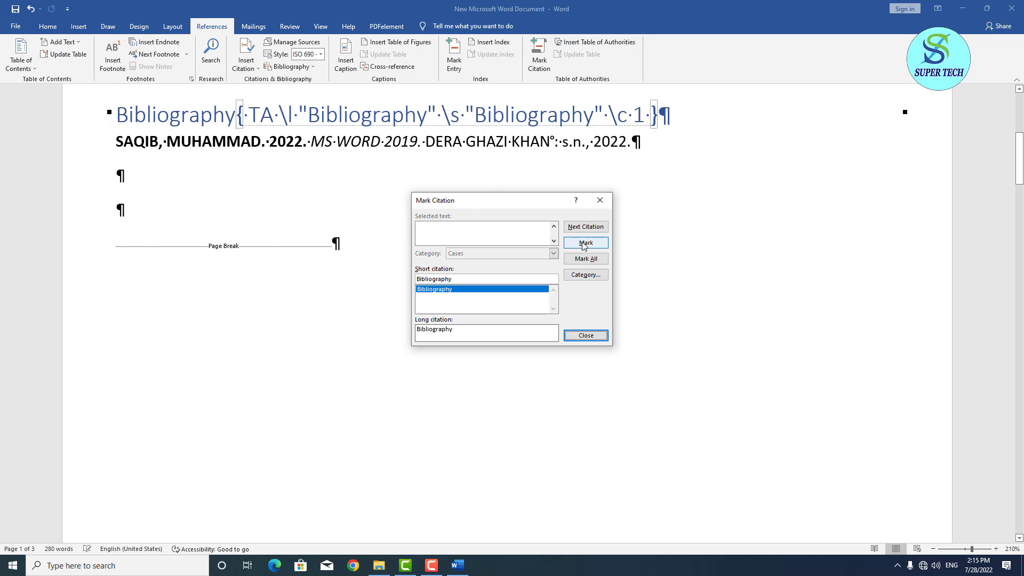
Close the Mark Citation window, hide formatting marks, and put the cursor below the index entries.
left_click(47, 27)
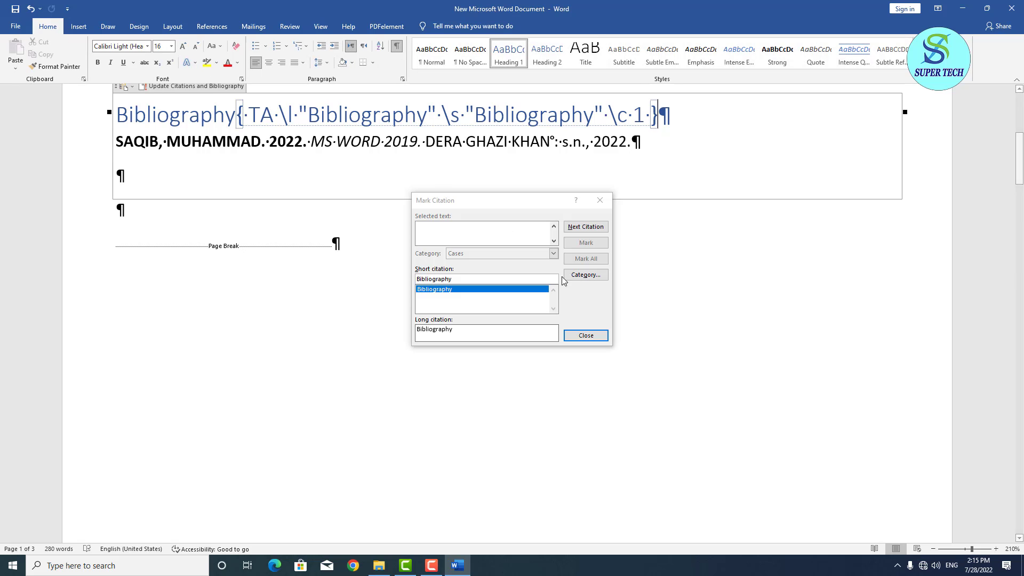
left_click(585, 335)
left_click(397, 46)
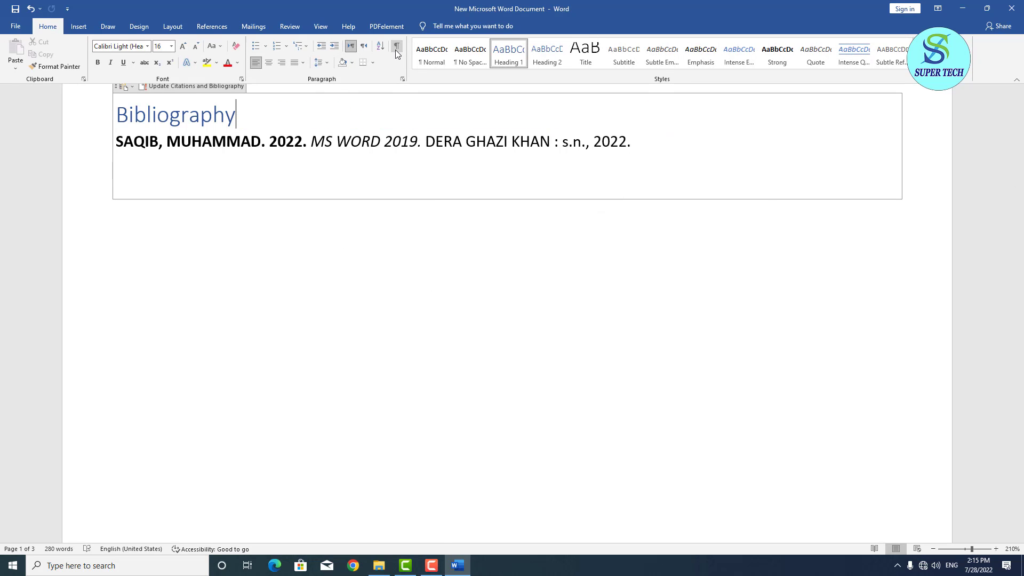
scroll(449, 344, "up", 3)
scroll(449, 344, "down", 5)
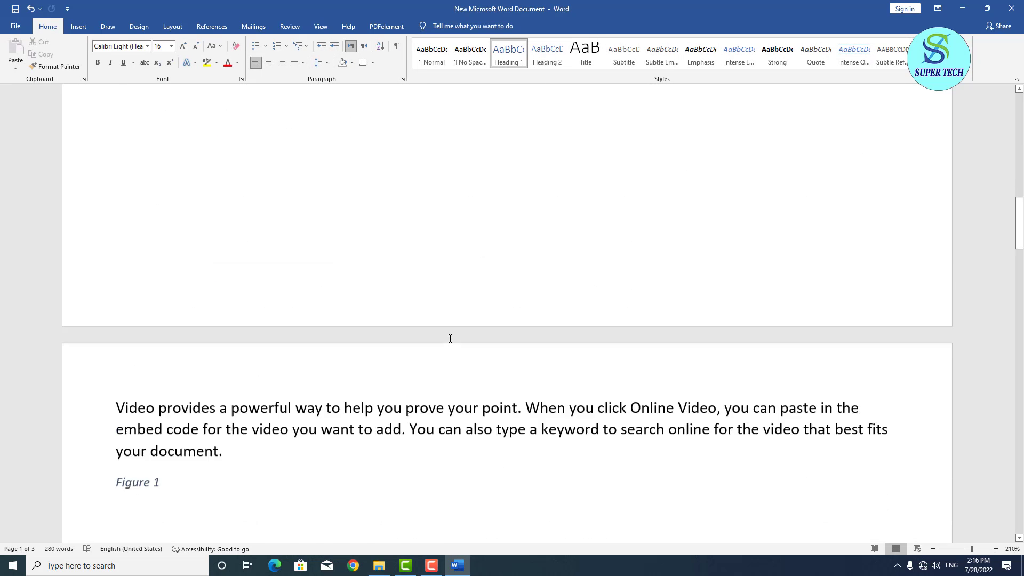
scroll(451, 336, "up", 6)
scroll(451, 334, "up", 2)
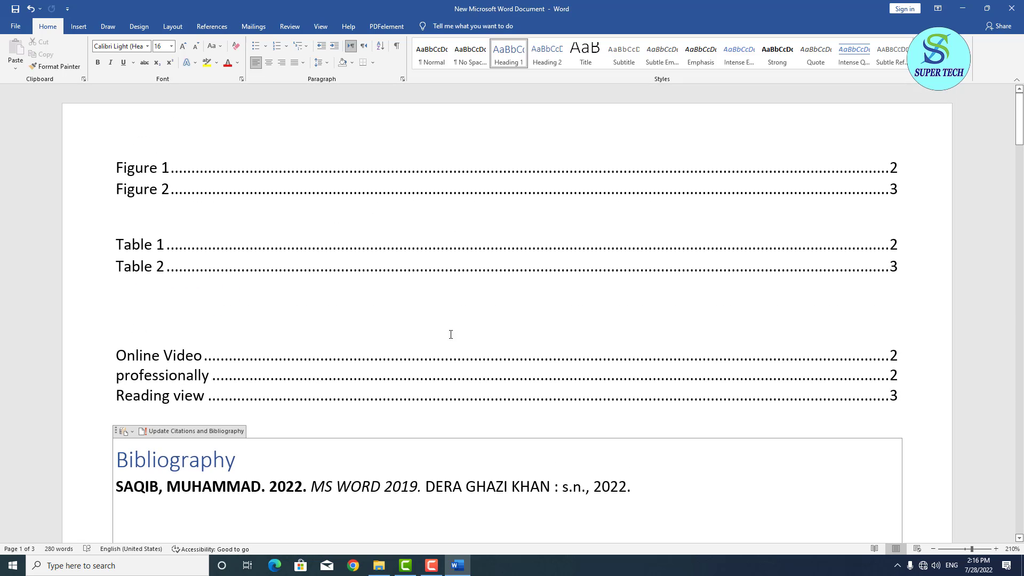
left_click(190, 327)
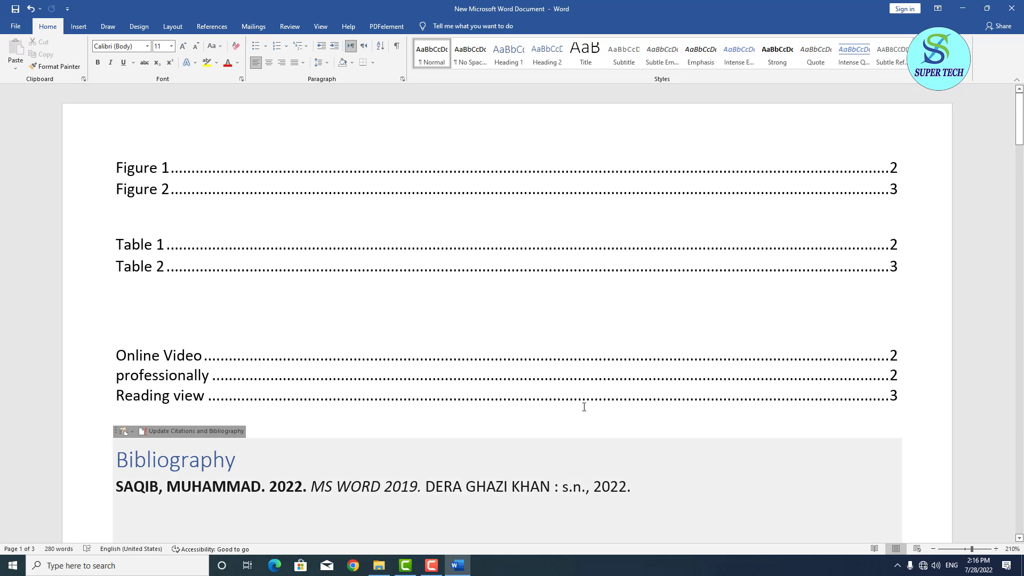
left_click(674, 416)
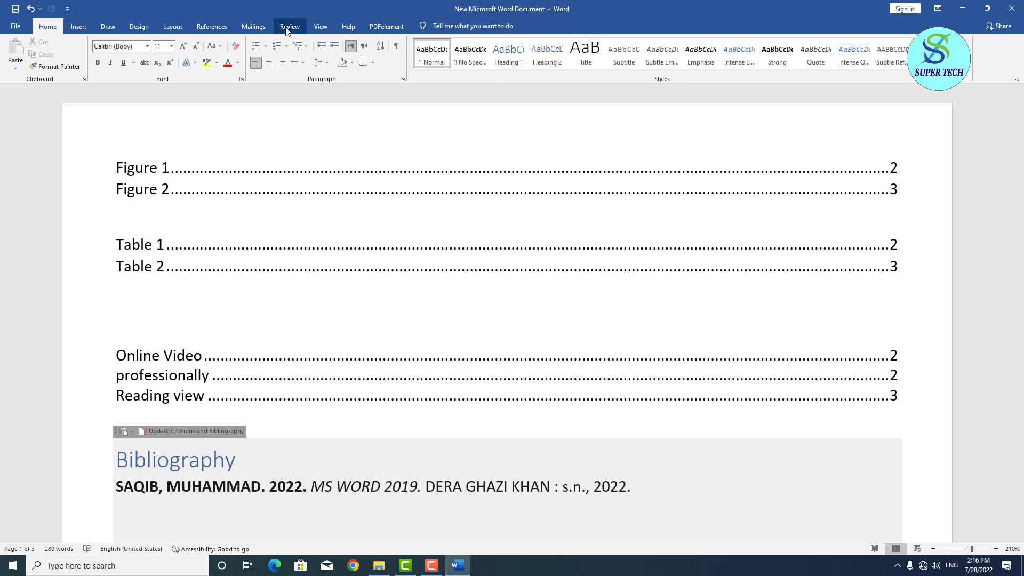
Regenerate the Table caption list, replacing the old one, keeping Table 1 on page 2 and Table 2 on page 3.
left_click(223, 31)
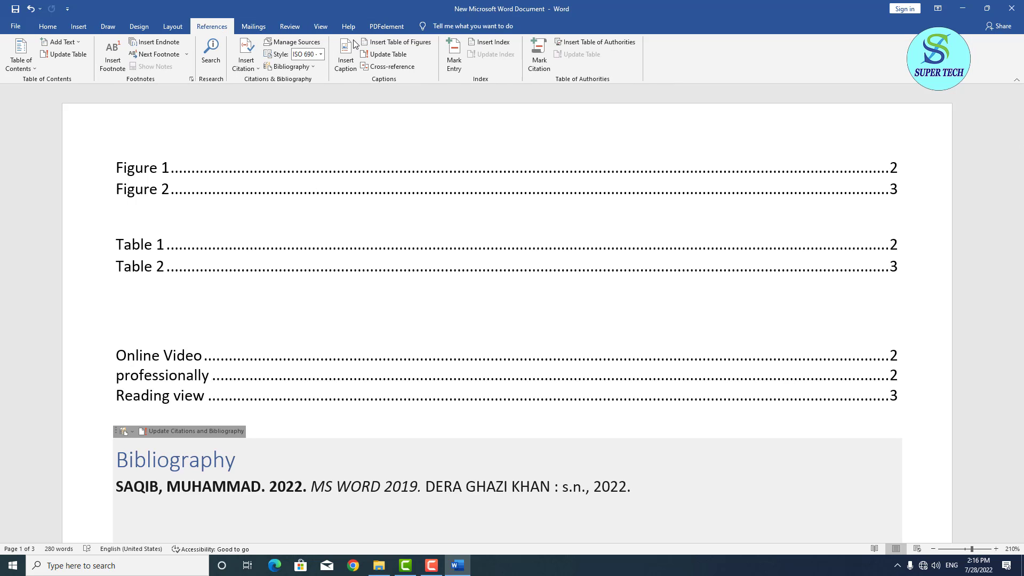
left_click(584, 43)
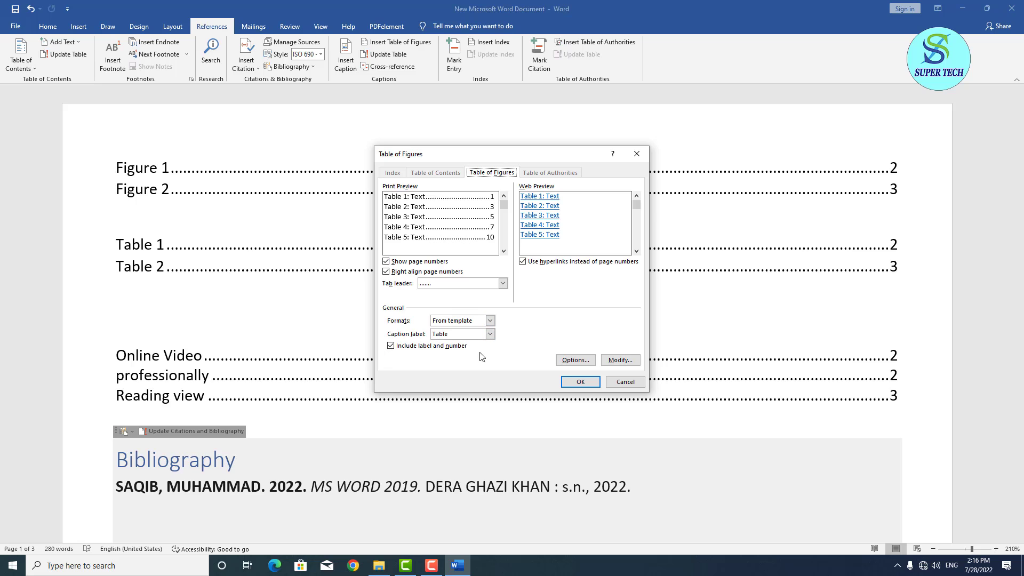
left_click(580, 382)
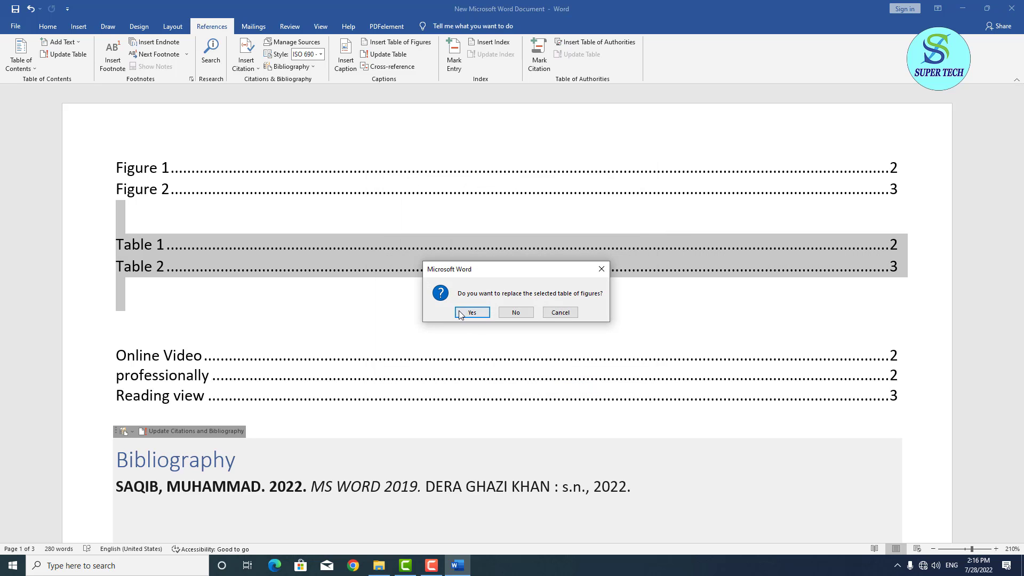
left_click(470, 313)
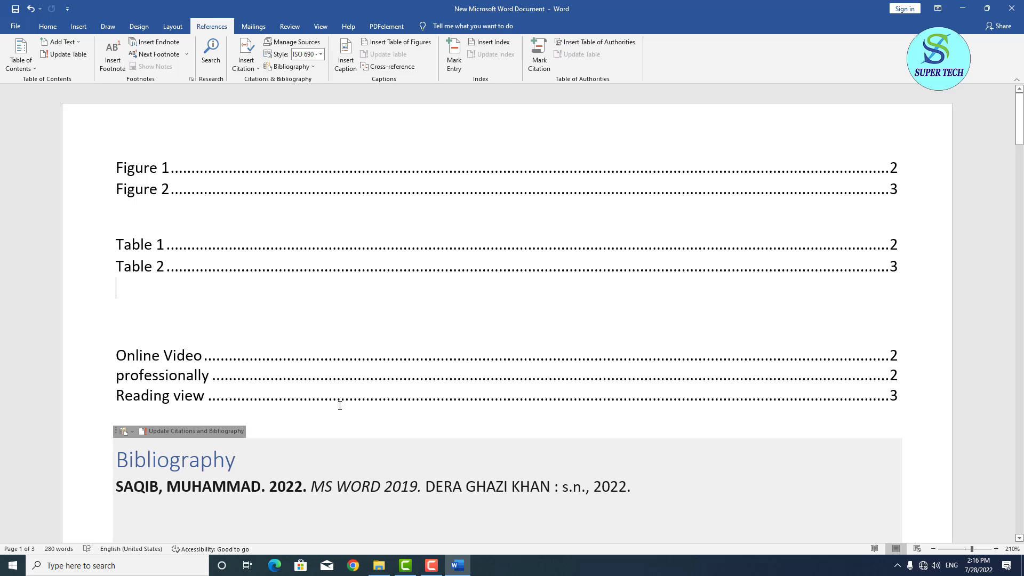
scroll(340, 402, "down", 5)
scroll(343, 393, "up", 4)
scroll(269, 379, "up", 1)
scroll(270, 376, "down", 15)
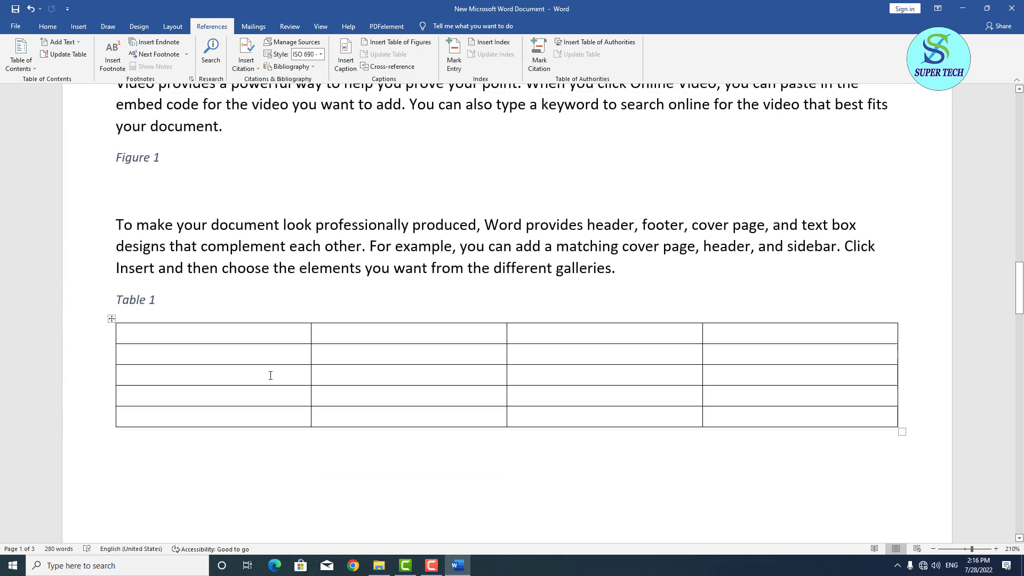
scroll(417, 421, "down", 2)
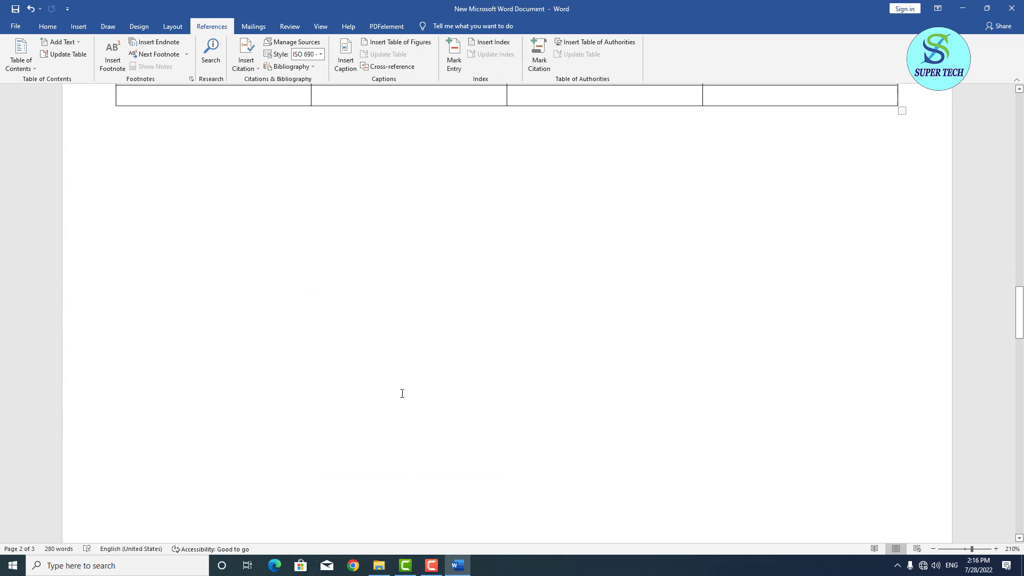
scroll(403, 394, "up", 8)
Insert a second bibliography on a new line after the Online Video paragraph.
left_click(311, 332)
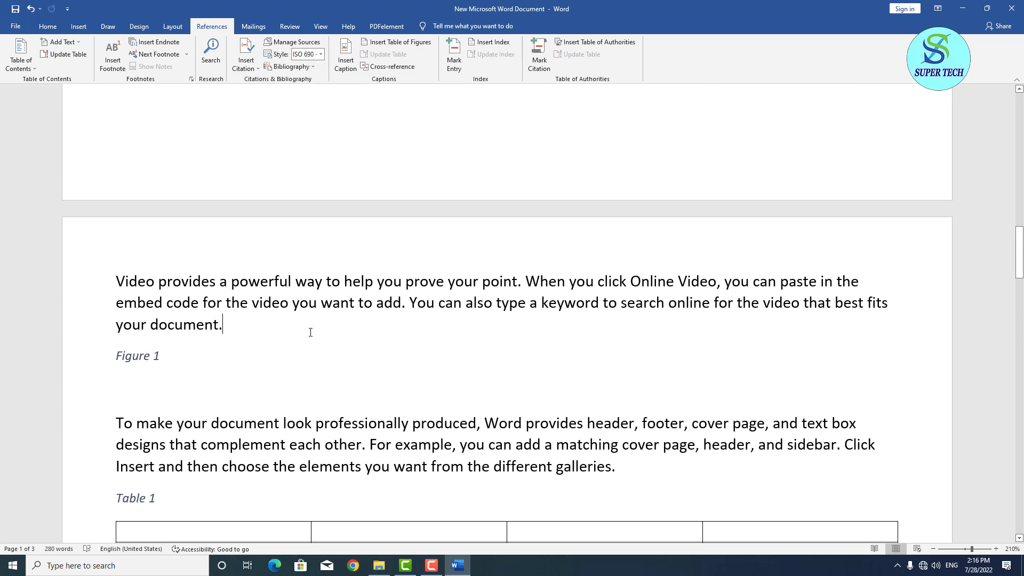
key("Return")
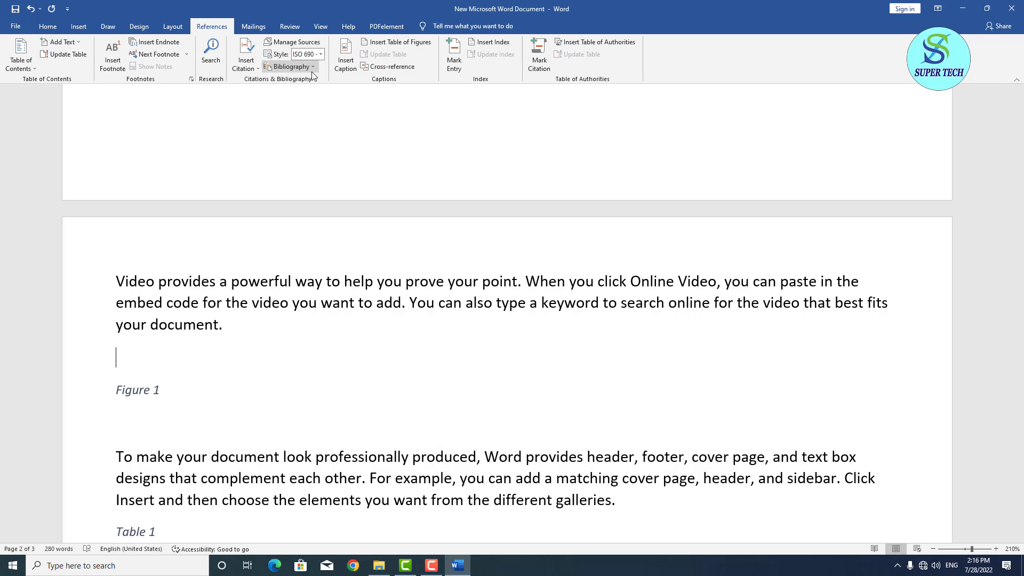
left_click(311, 68)
left_click(324, 113)
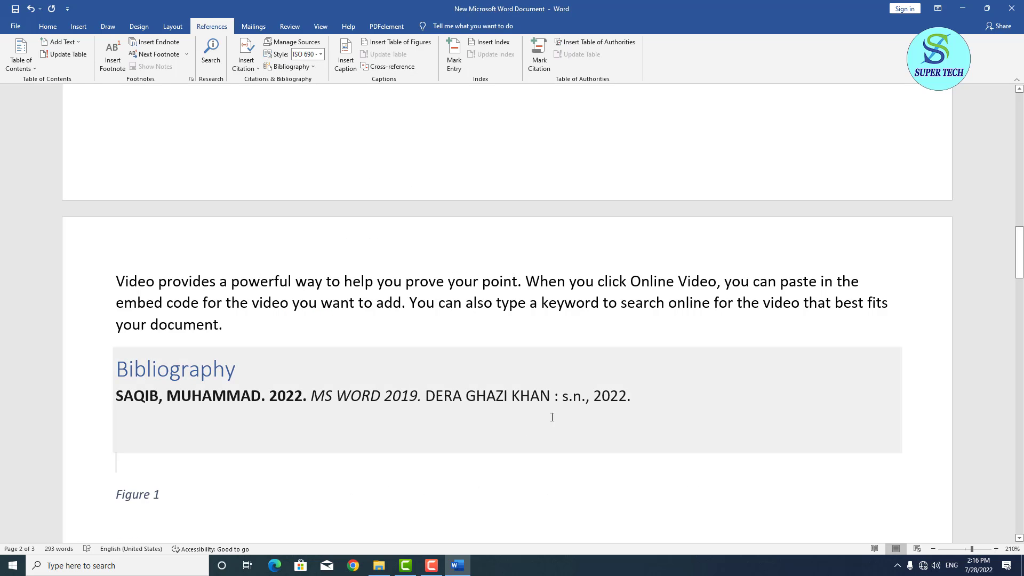
Mark the new bibliography as a Bibliography citation for the table of authorities.
left_click_drag(633, 401, 82, 373)
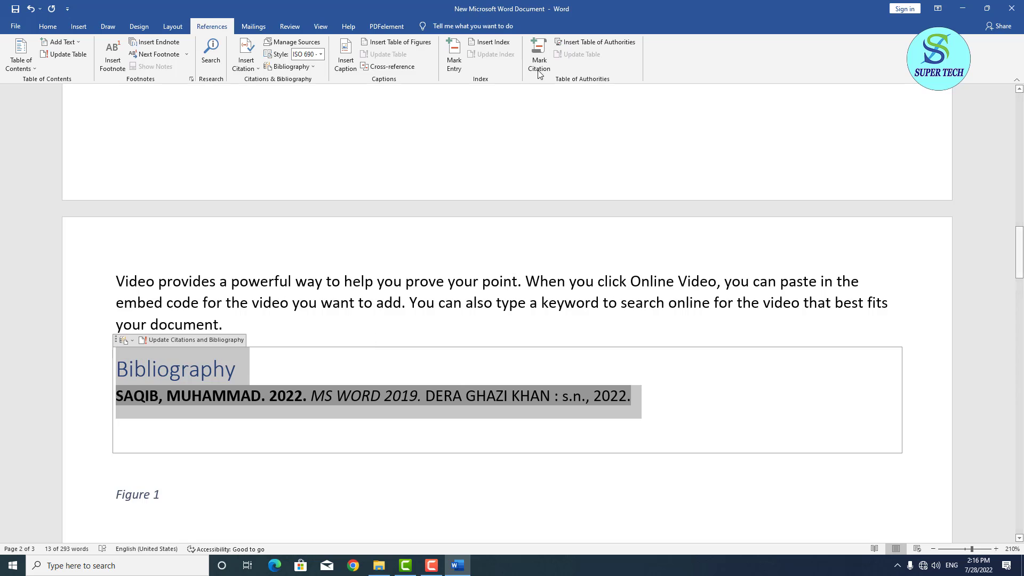
left_click(539, 56)
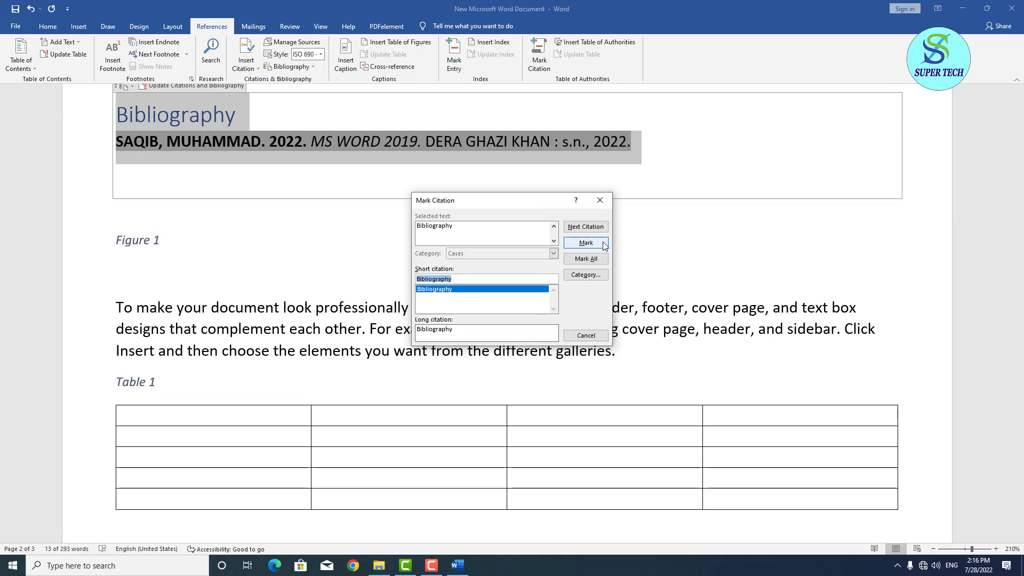
left_click(603, 244)
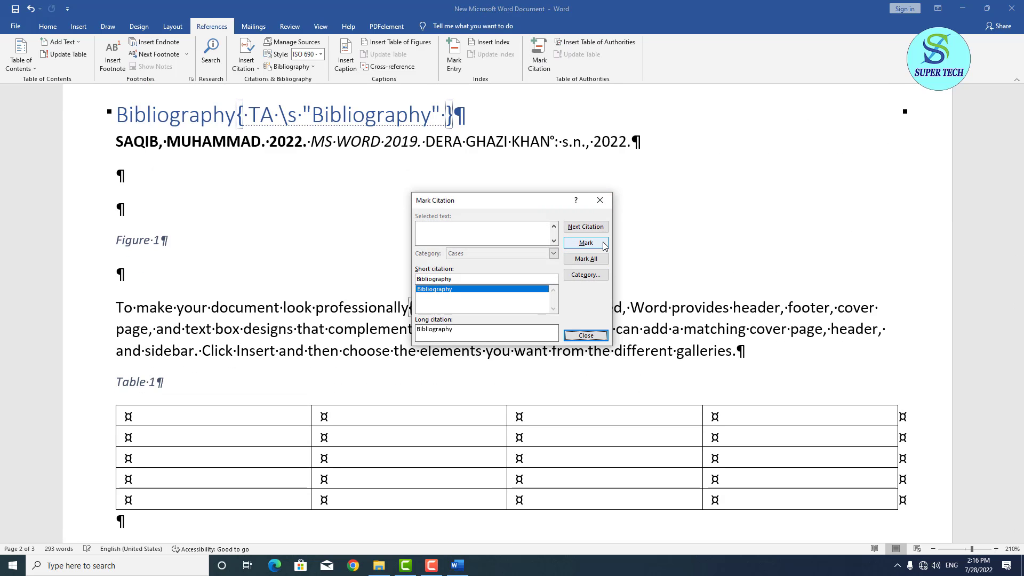
left_click(592, 334)
scroll(419, 307, "up", 10)
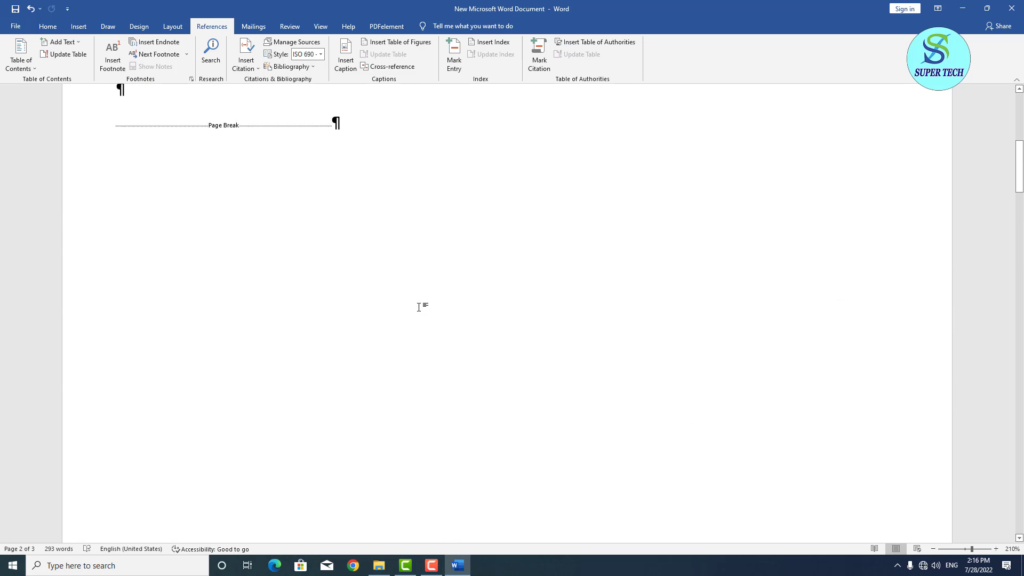
scroll(419, 307, "up", 5)
Hide the formatting marks and field codes on the Home ribbon.
left_click(48, 26)
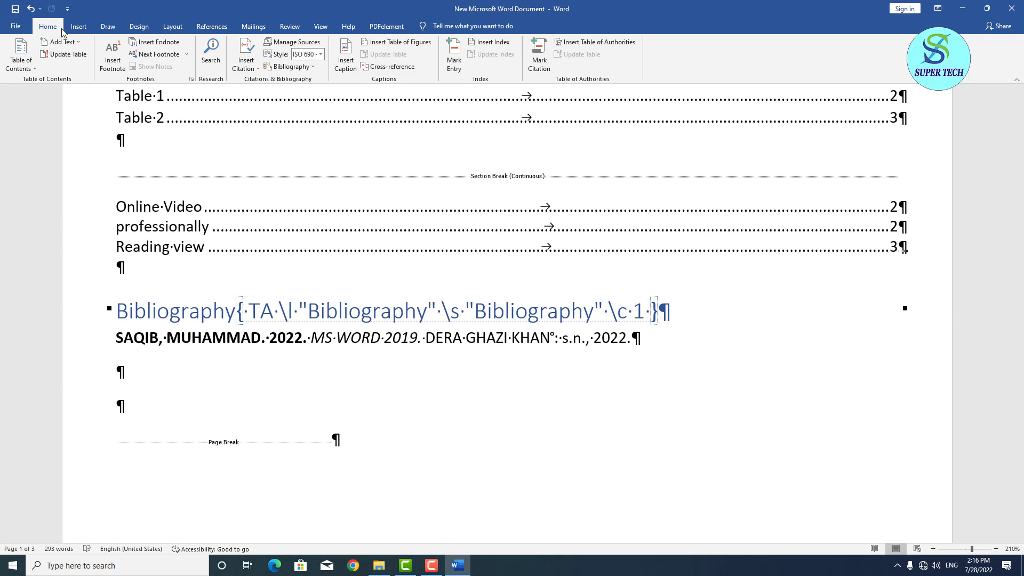
left_click(396, 46)
scroll(471, 282, "up", 3)
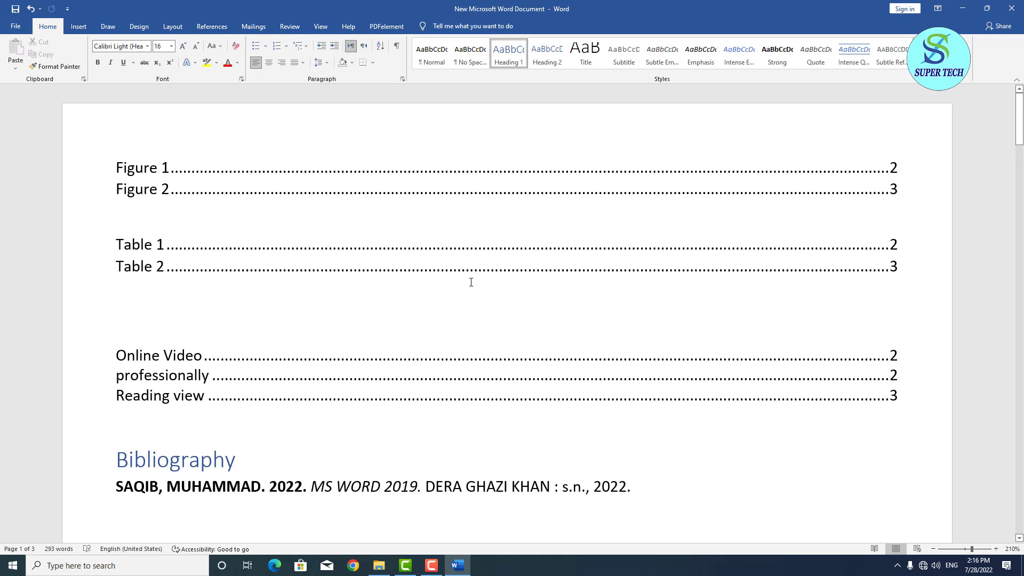
scroll(471, 279, "down", 2)
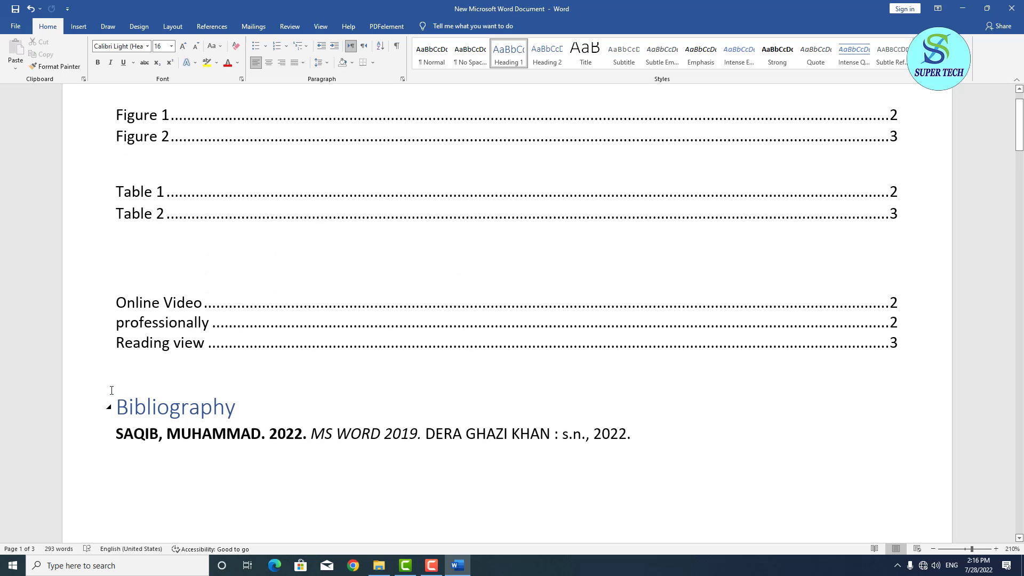
Review the top bibliography's layout options without changing it, then place the cursor below Table 2.
left_click(112, 404)
left_click_drag(153, 405, 502, 521)
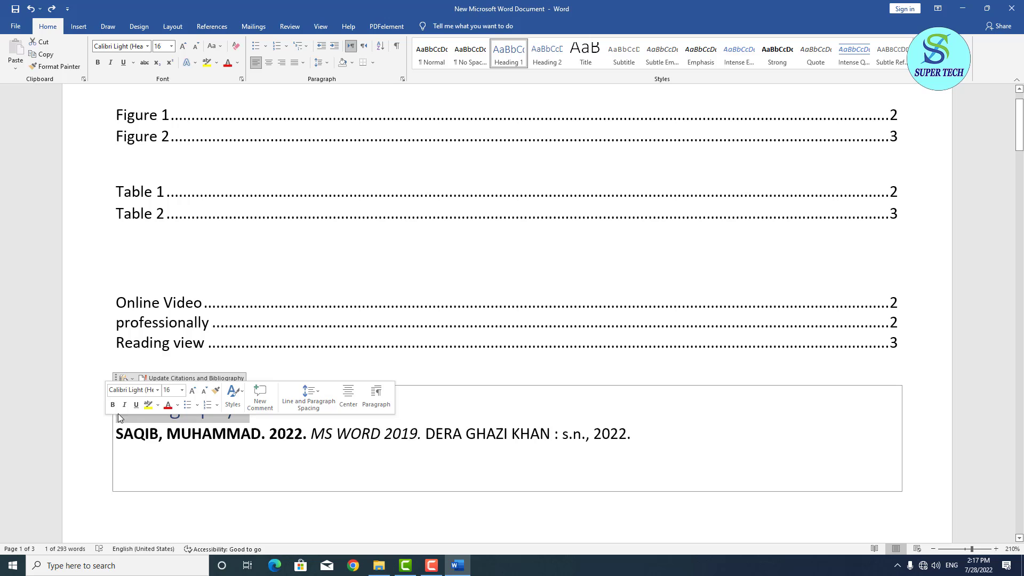
left_click(110, 433)
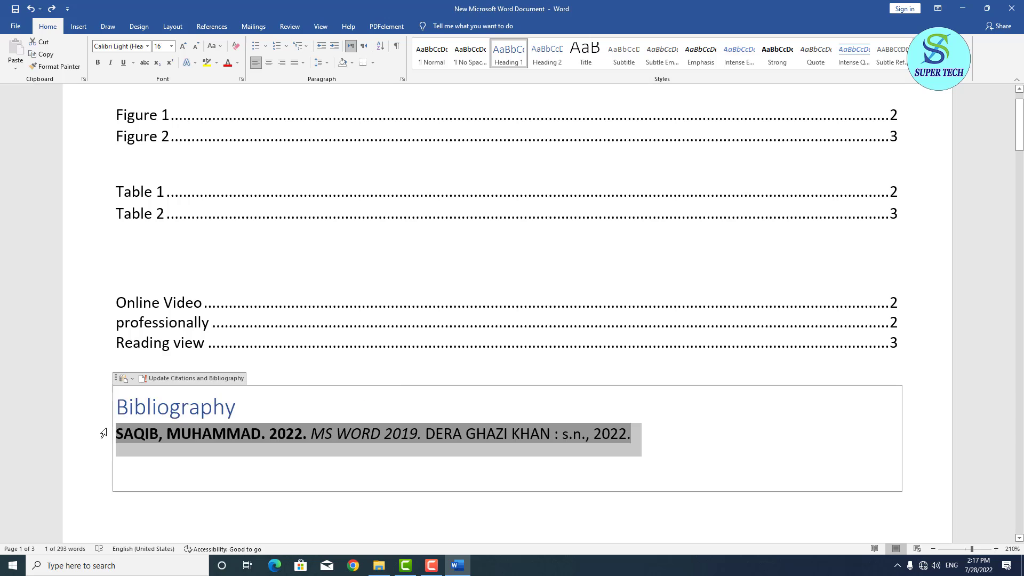
left_click(132, 379)
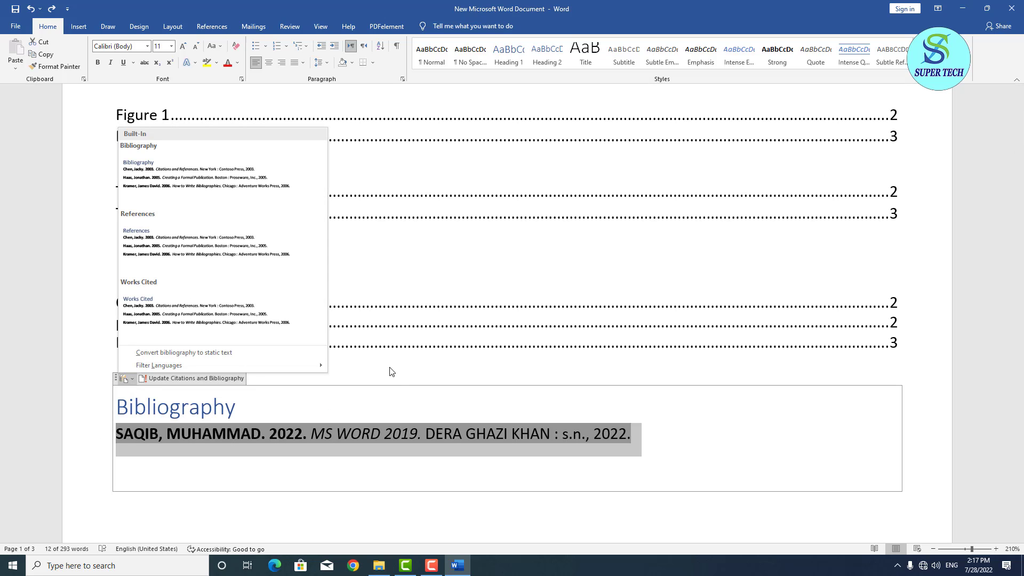
left_click(458, 379)
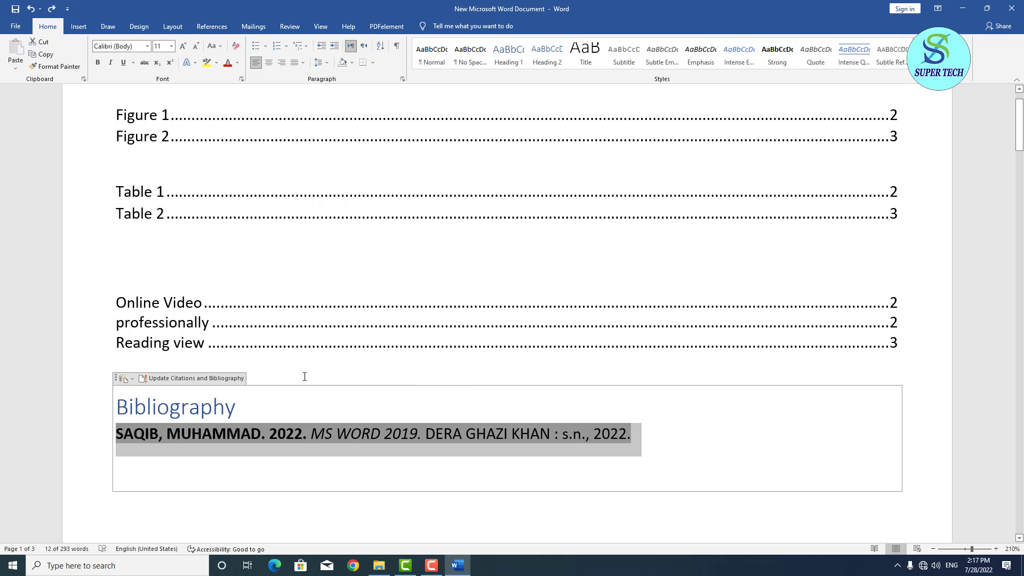
left_click(253, 258)
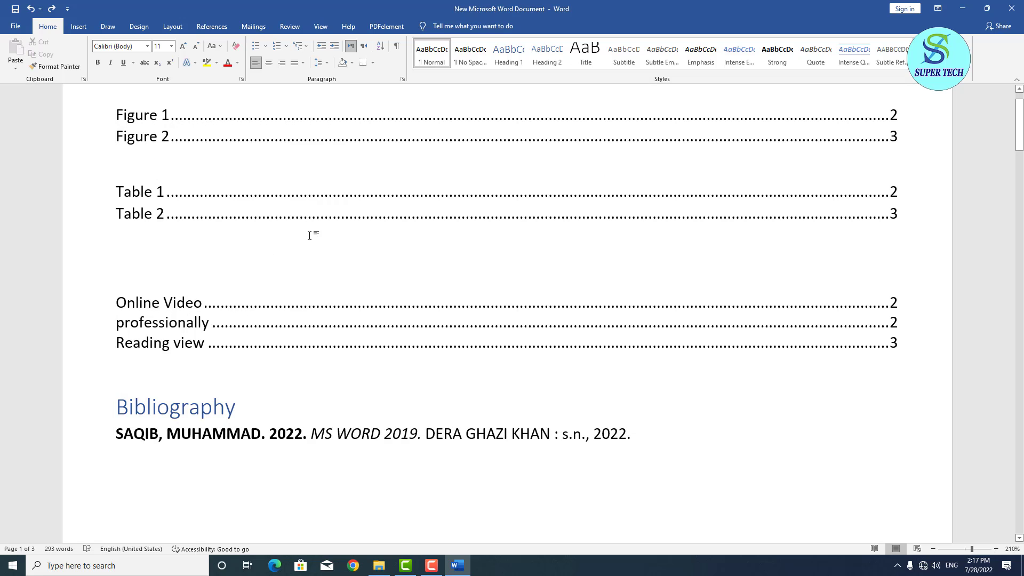
Insert a table of authorities below the table list, showing Bibliography under Cases on pages 1, 2.
left_click(211, 26)
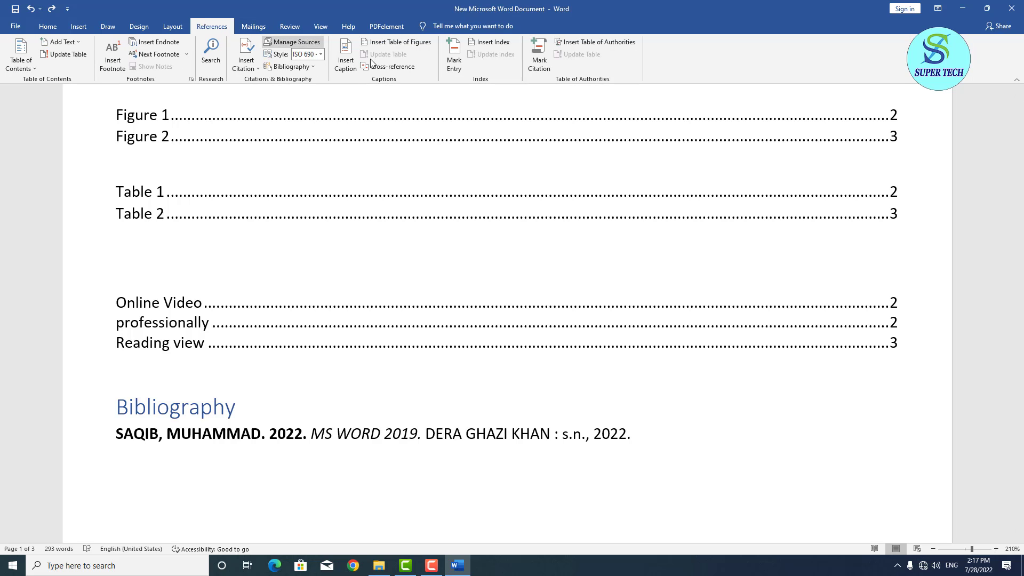
left_click(575, 43)
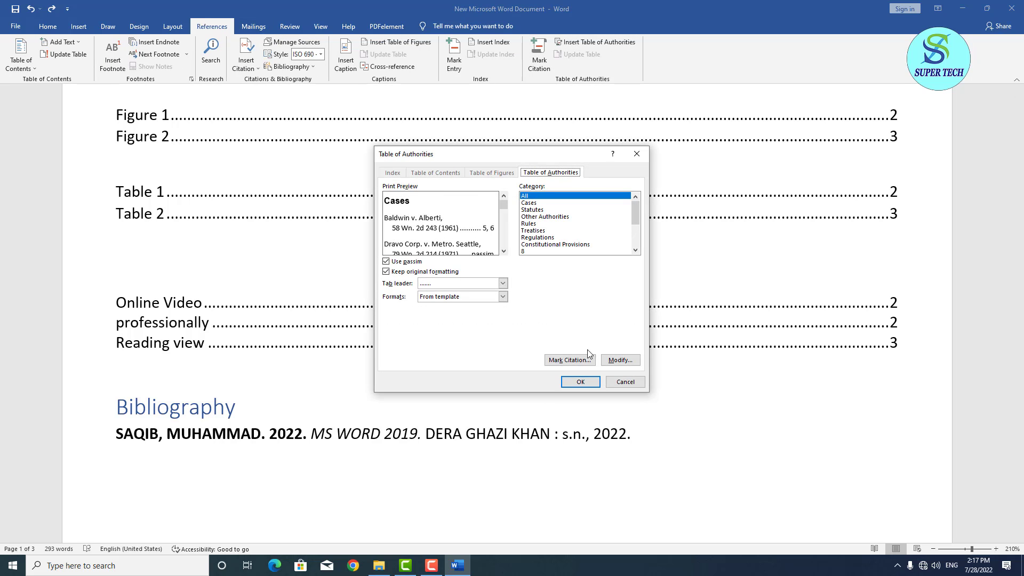
left_click(582, 382)
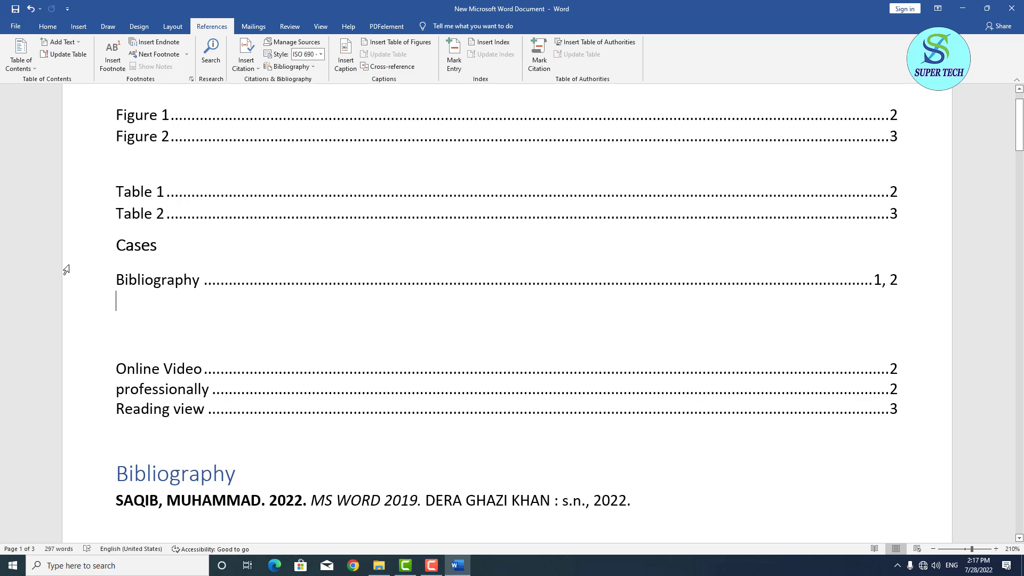